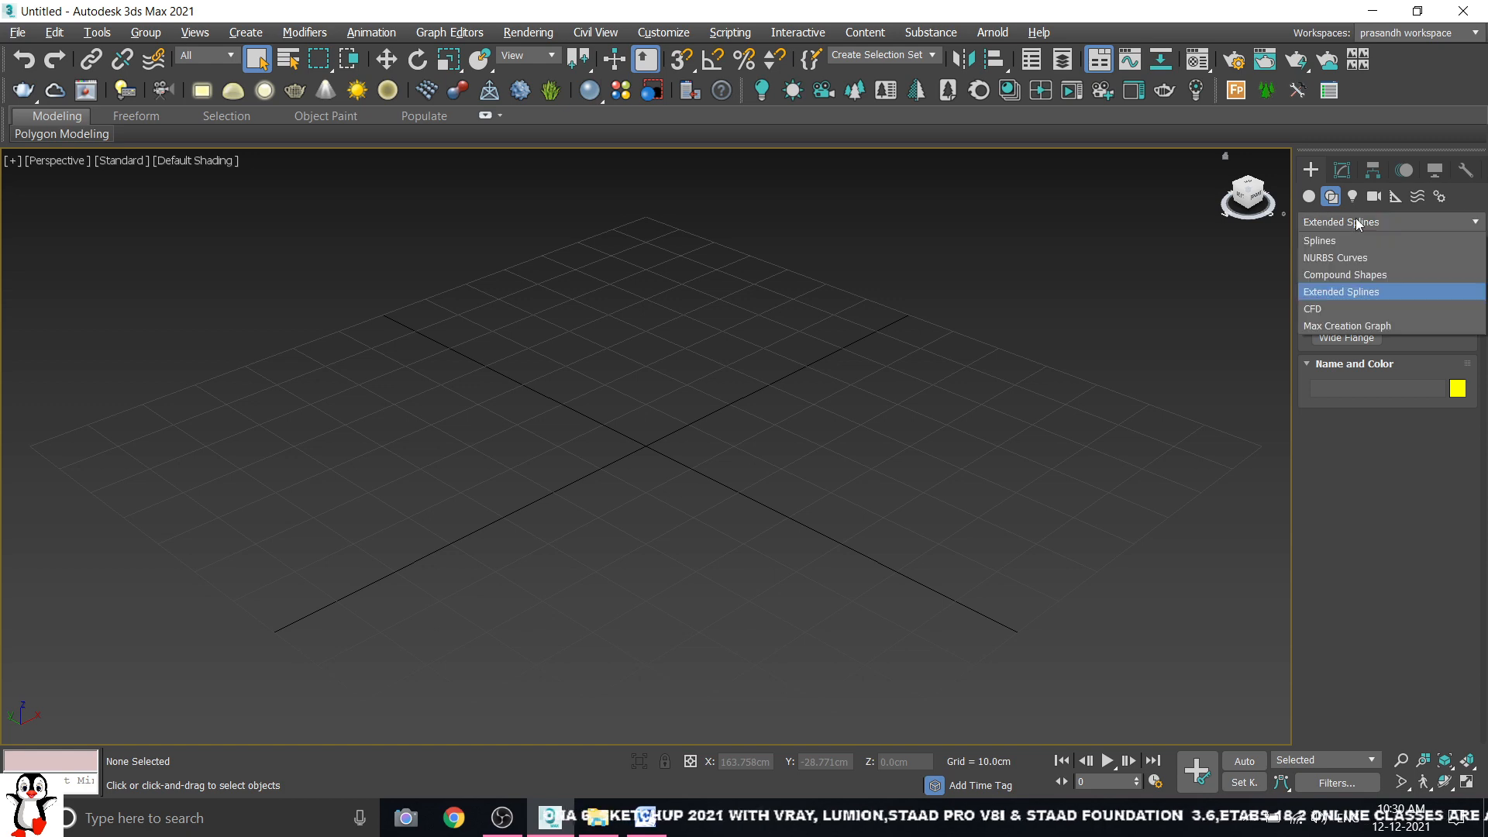
- Switch the shape category to Extended Splines and start the Angle tool
{"action": "left_click", "coordinate": [1345, 253]}
{"action": "left_click", "coordinate": [1343, 223]}
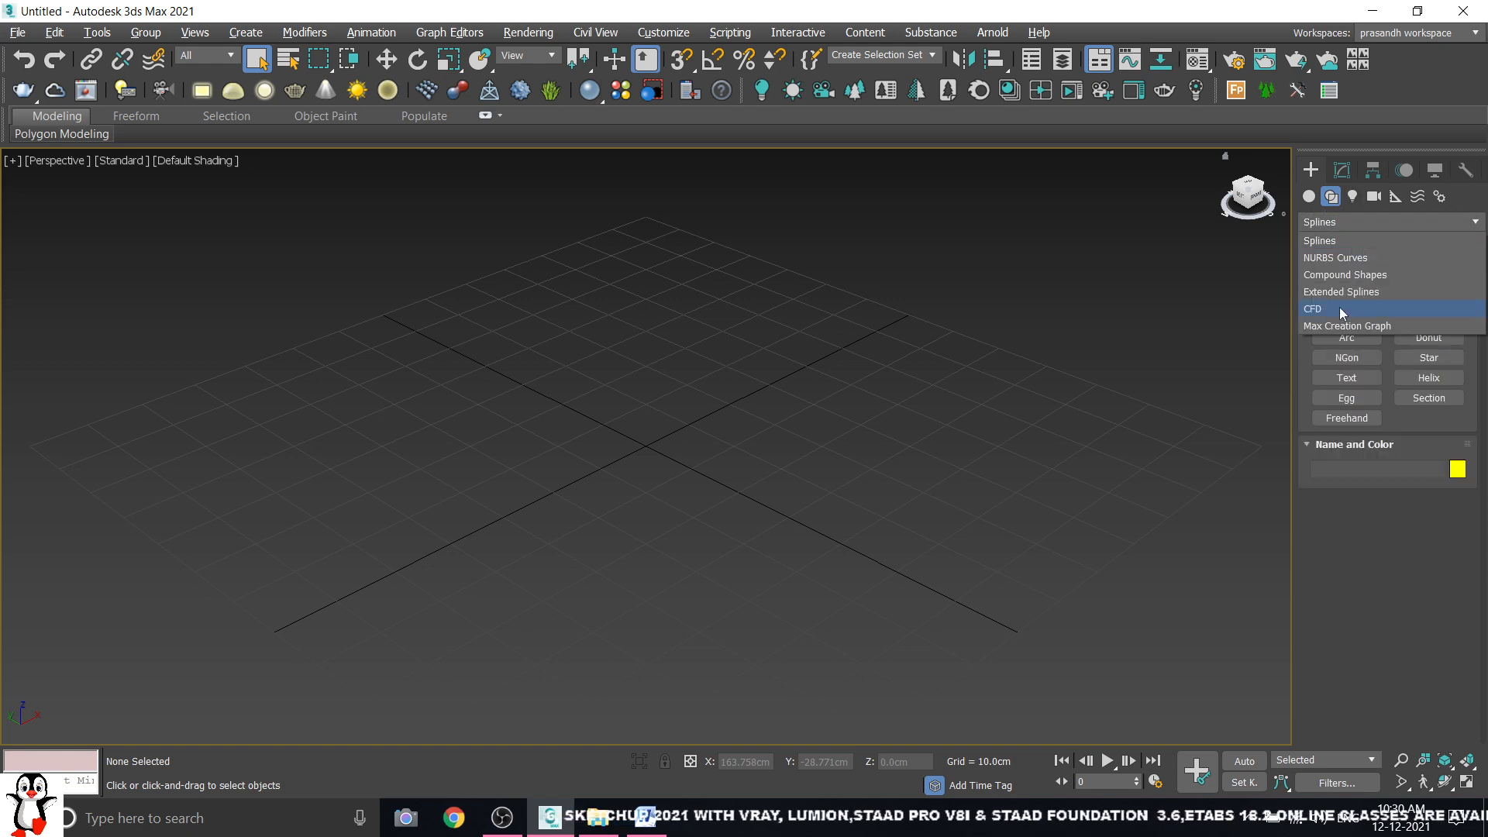
{"action": "left_click", "coordinate": [1342, 292]}
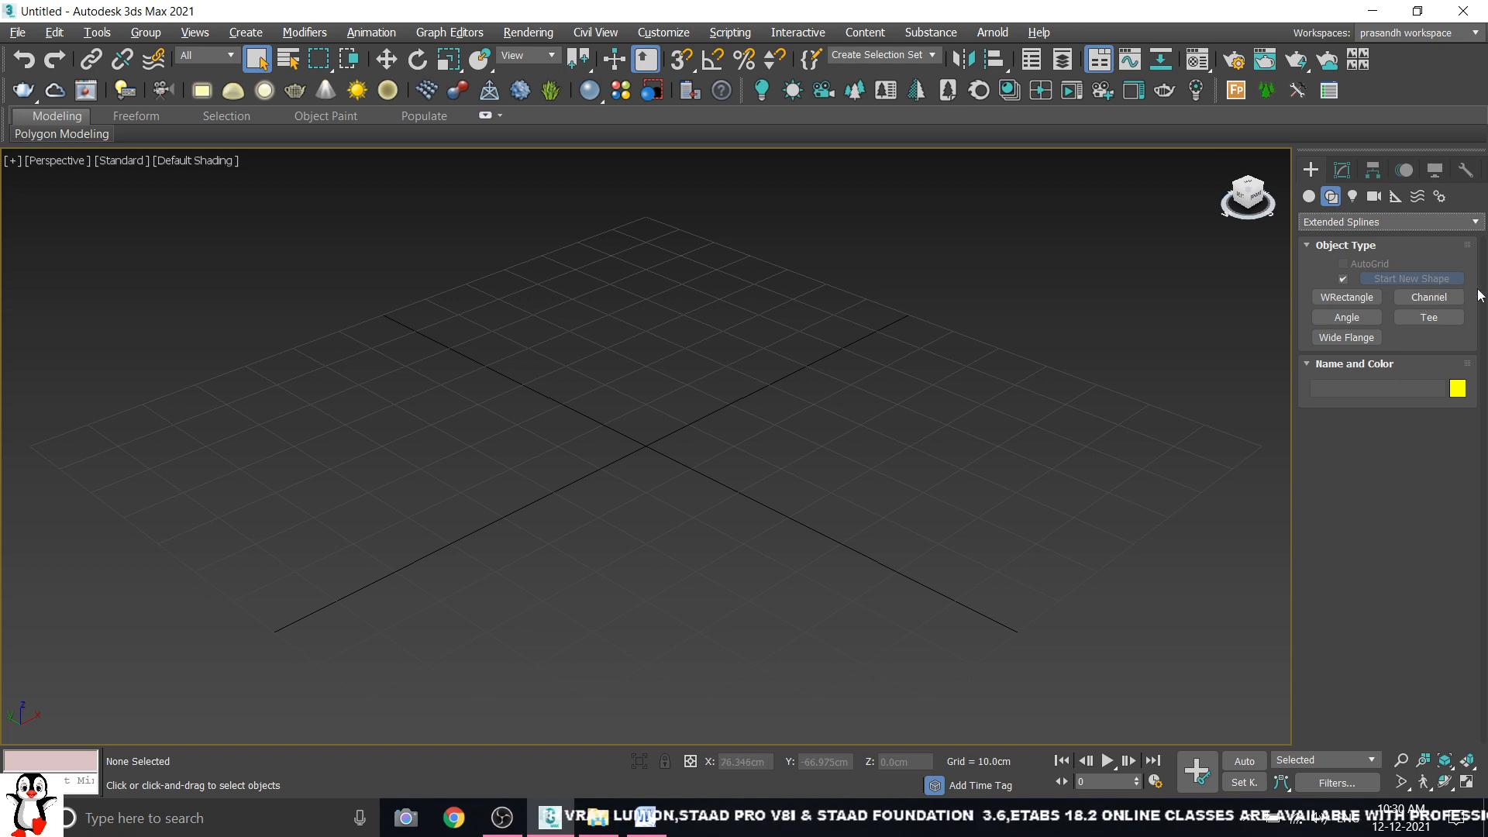
{"action": "left_click", "coordinate": [1345, 318]}
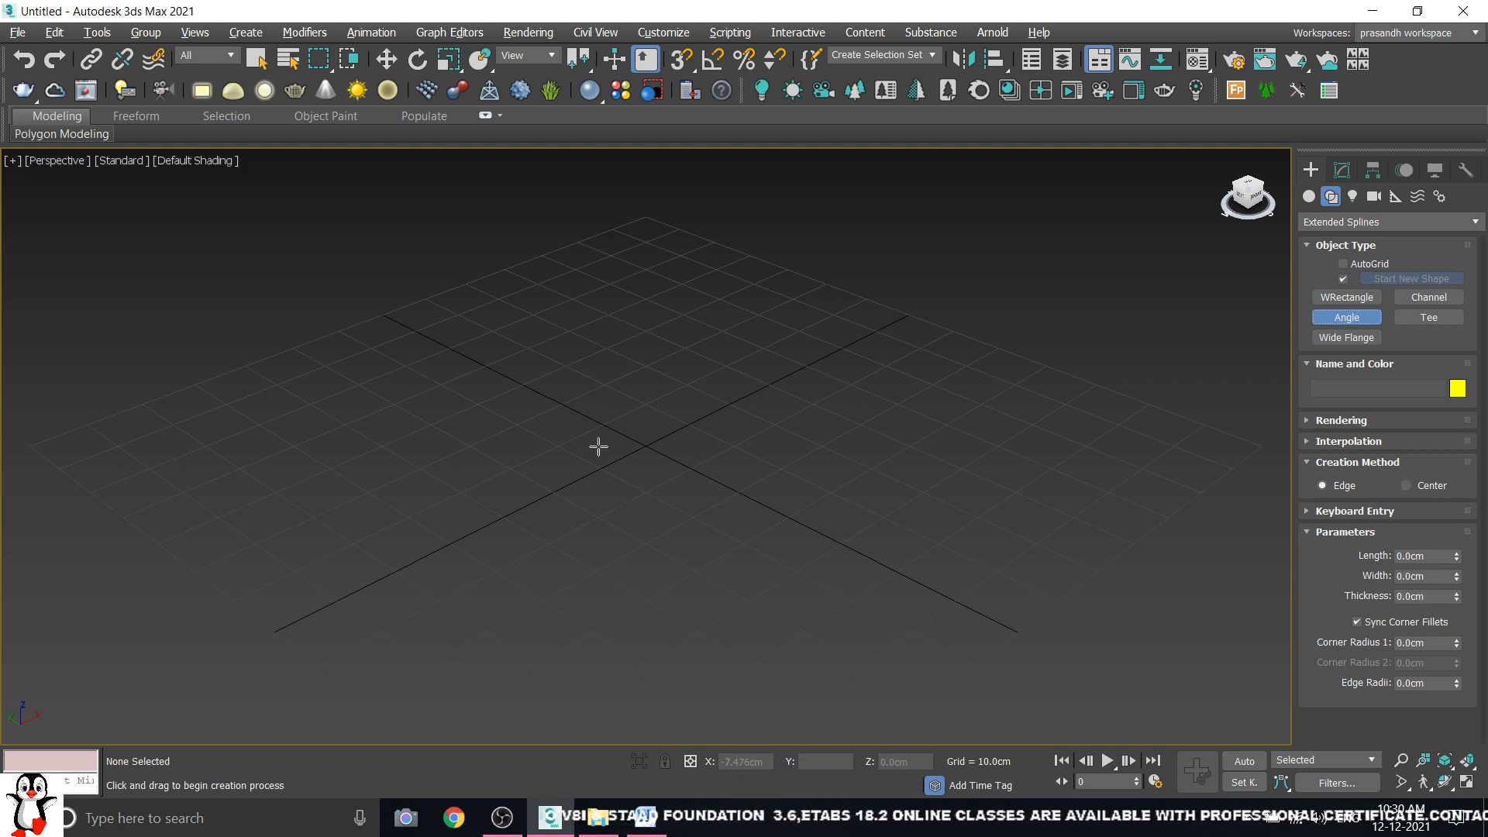
{"action": "scroll", "coordinate": [603, 440], "scroll_direction": "down", "scroll_amount": 2}
{"action": "scroll", "coordinate": [604, 441], "scroll_direction": "up", "scroll_amount": 2}
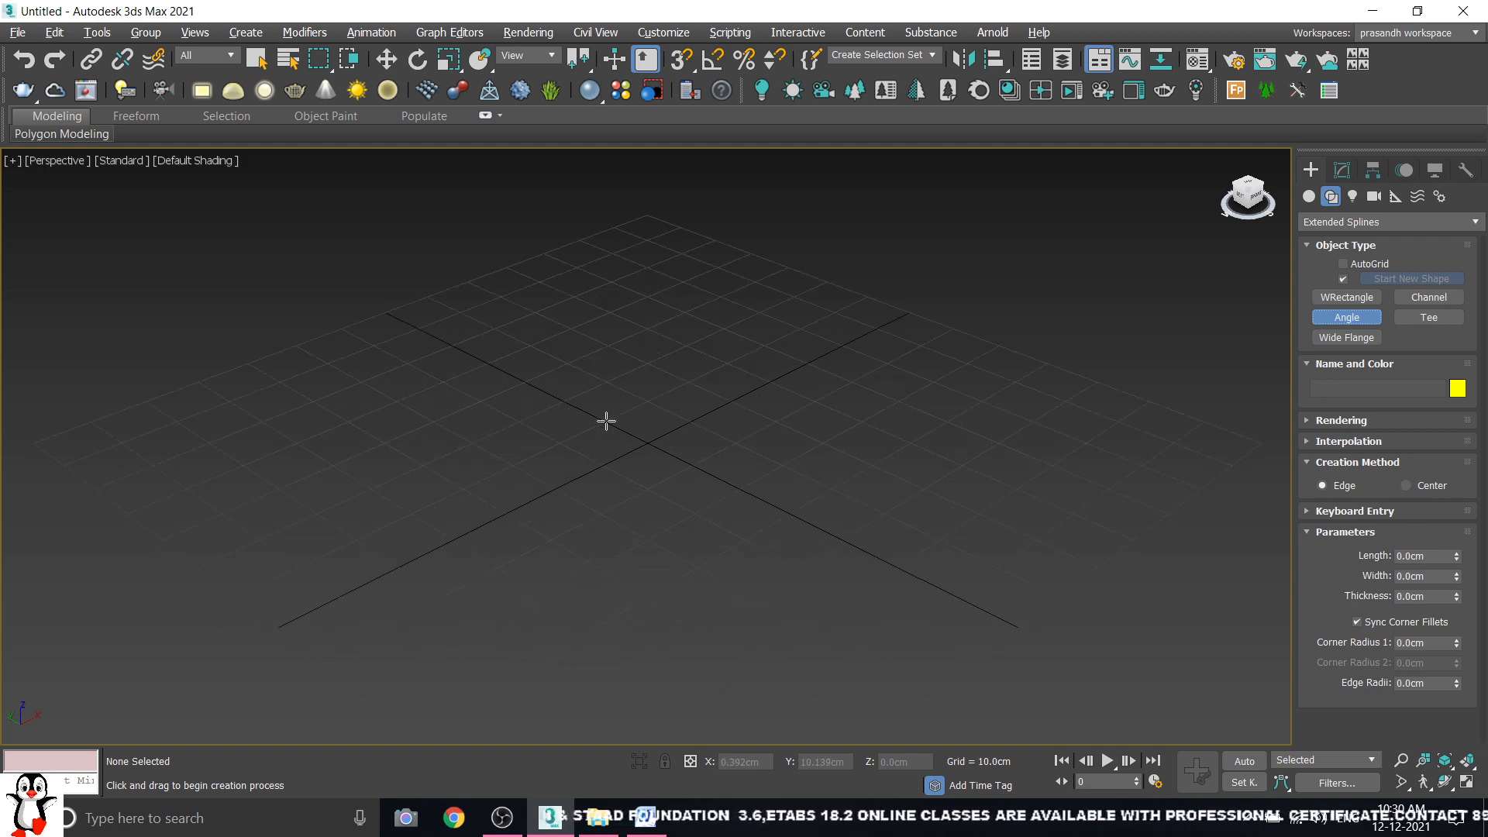
{"action": "left_click", "coordinate": [606, 419]}
{"action": "left_click_drag", "start_coordinate": [606, 420], "coordinate": [745, 611]}
{"action": "right_click", "coordinate": [744, 612]}
{"action": "left_click", "coordinate": [1420, 490]}
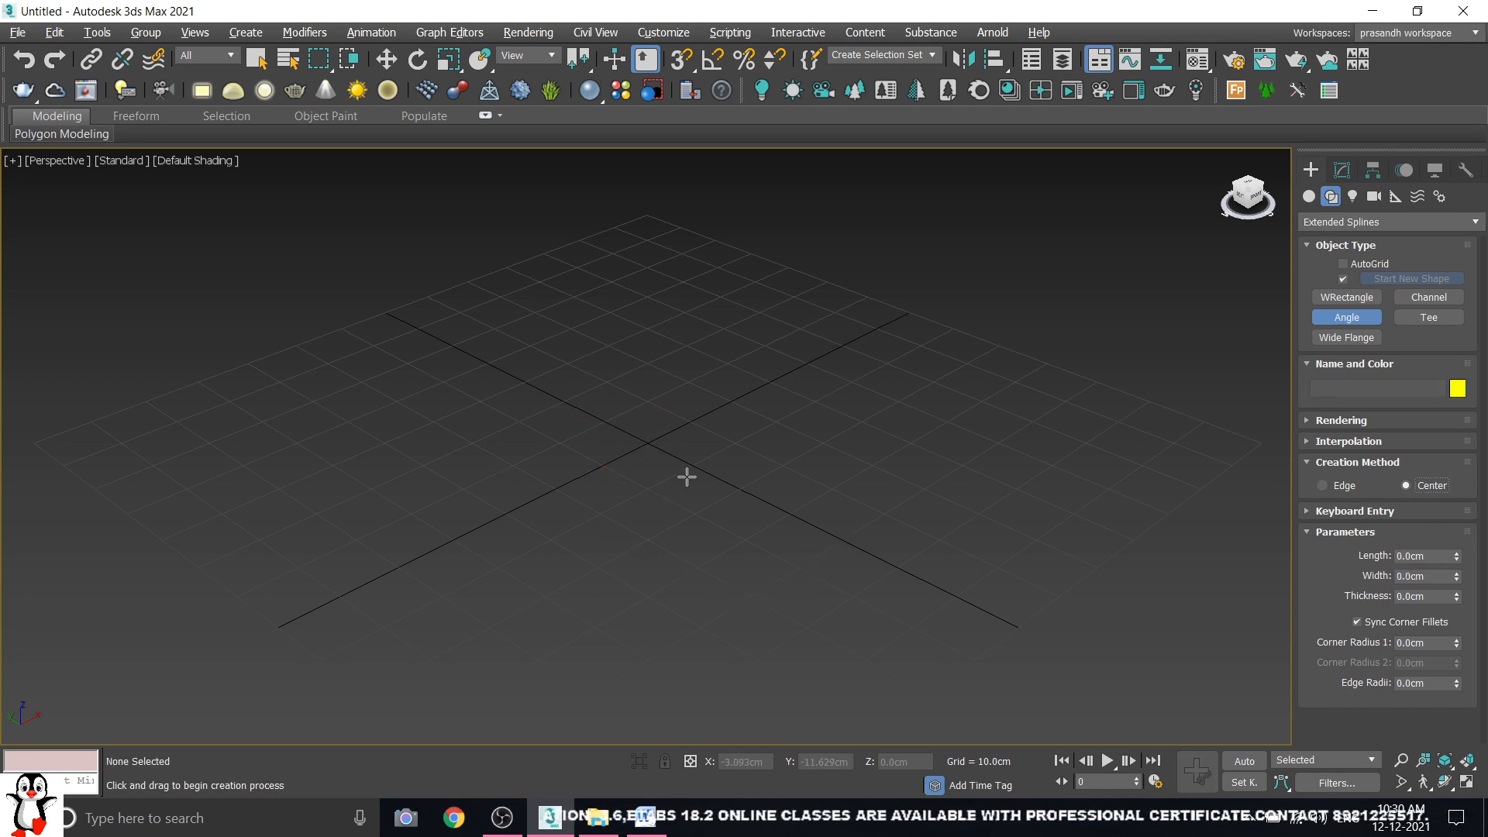
{"action": "left_click_drag", "start_coordinate": [644, 441], "coordinate": [760, 611]}
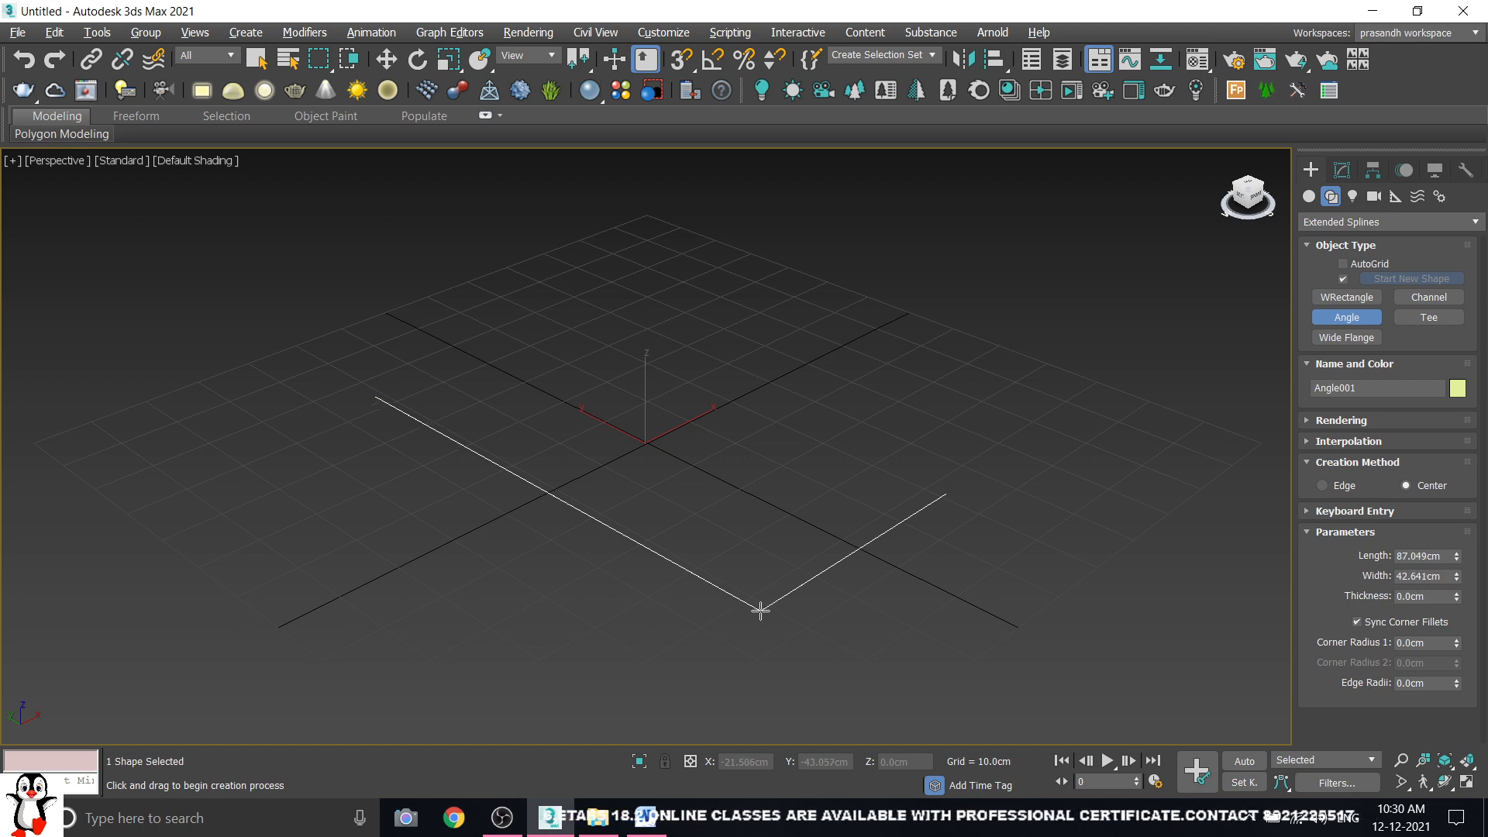
{"action": "right_click", "coordinate": [760, 611]}
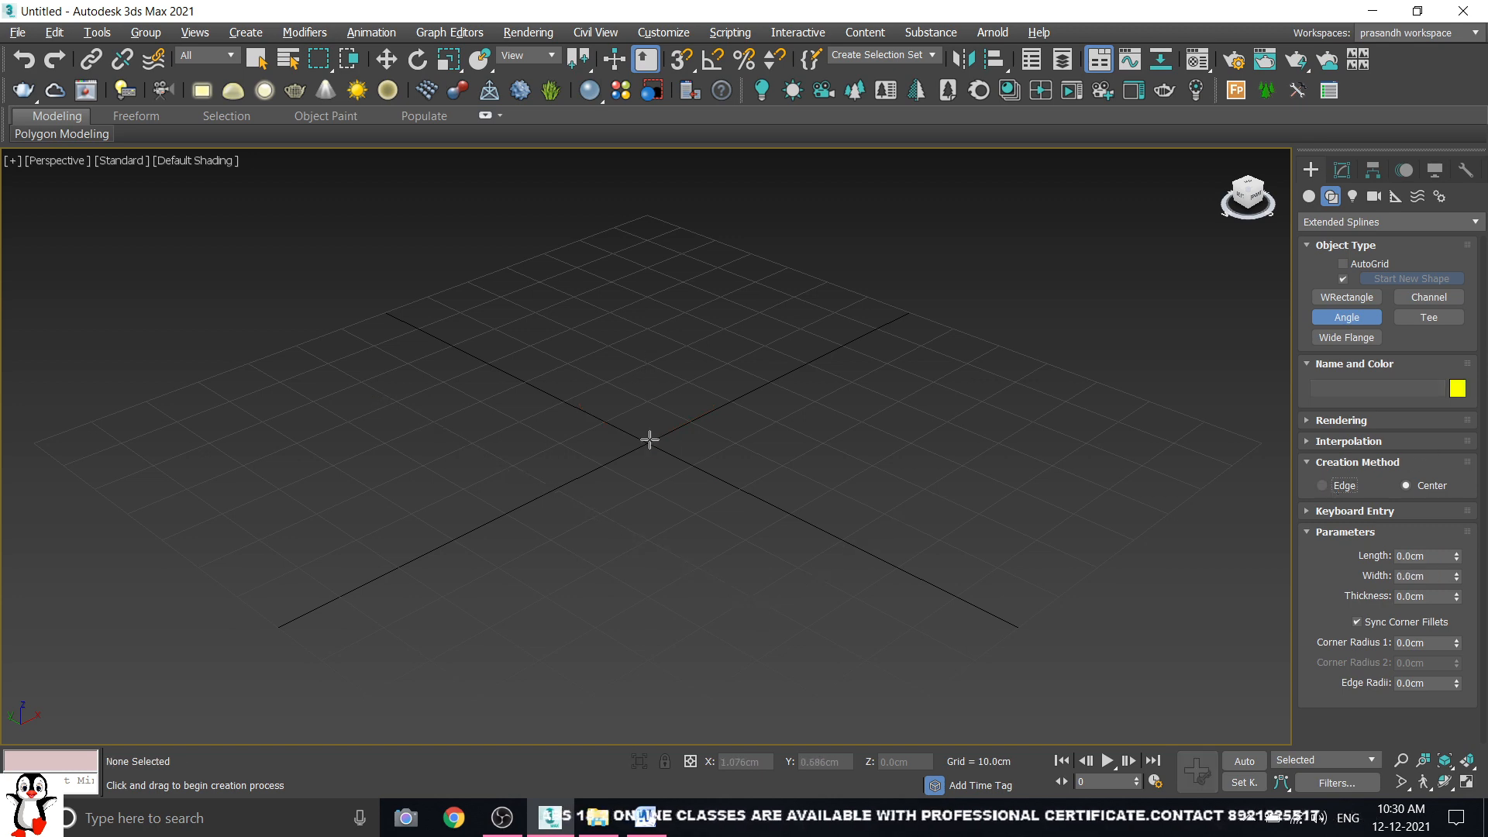
{"action": "left_click_drag", "start_coordinate": [648, 439], "coordinate": [800, 624]}
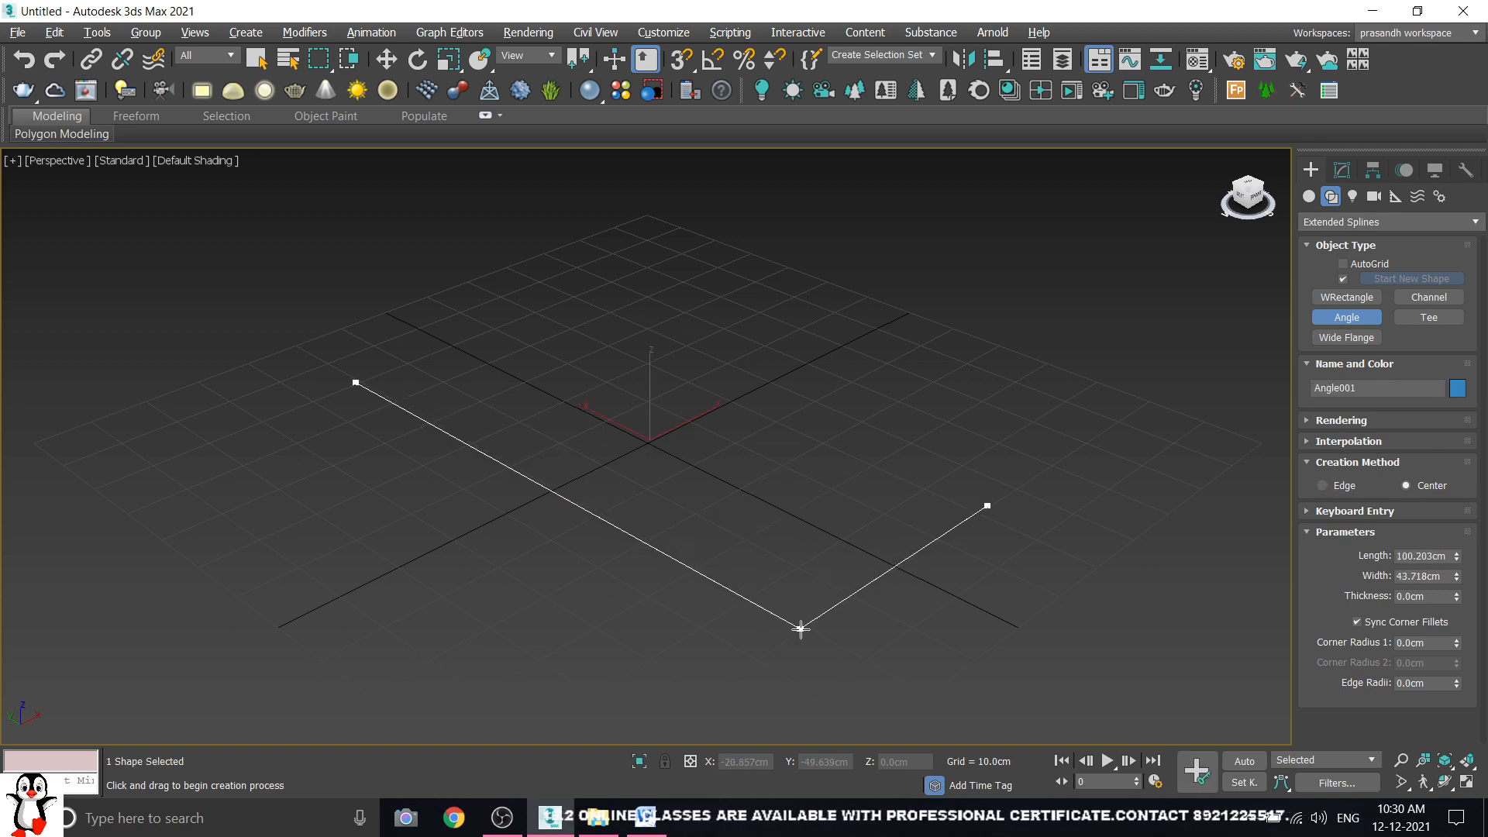
{"action": "right_click", "coordinate": [801, 625]}
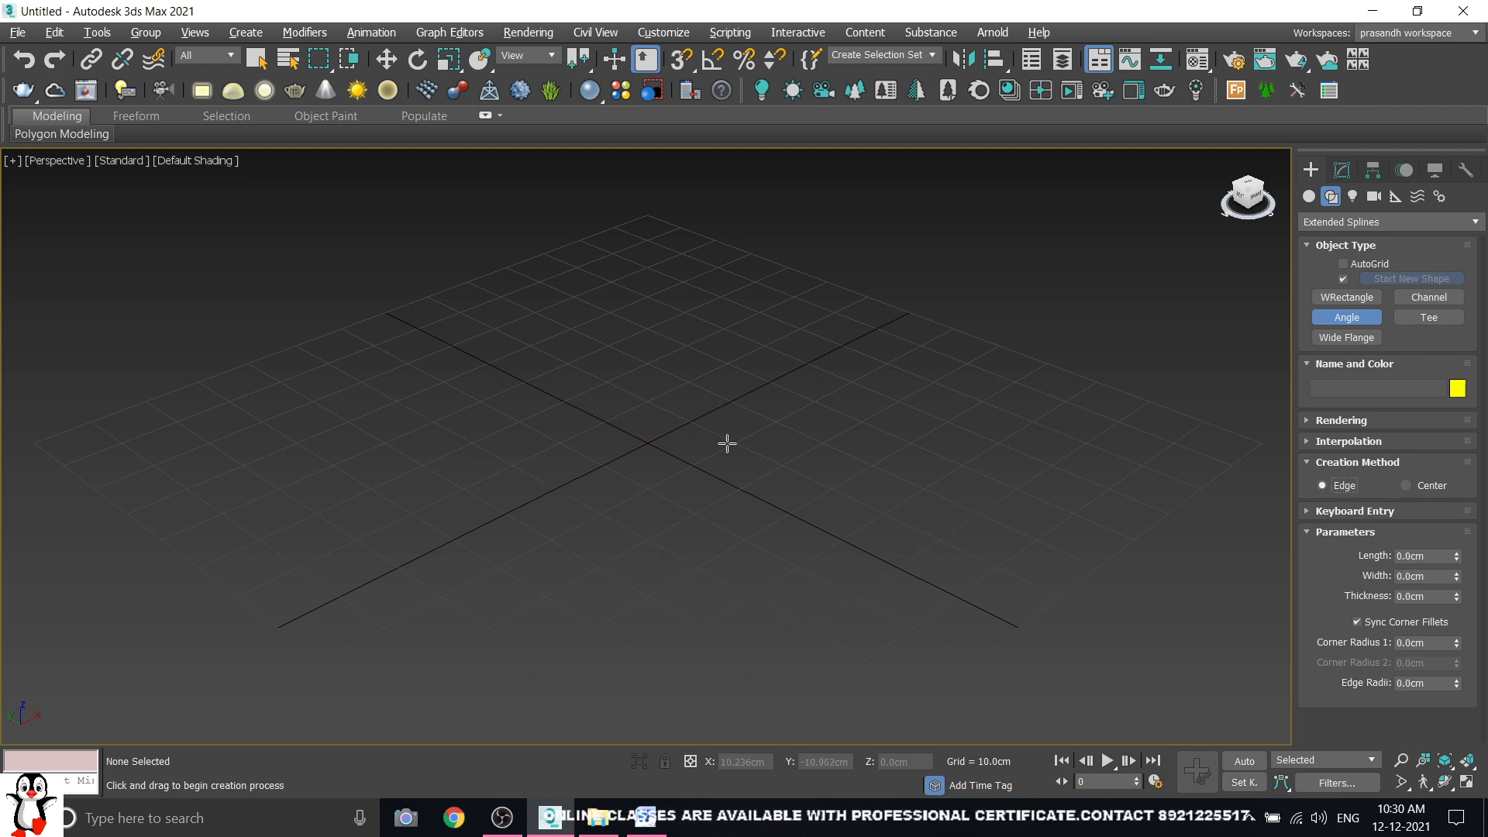
{"action": "left_click_drag", "start_coordinate": [644, 438], "coordinate": [790, 665]}
{"action": "right_click", "coordinate": [1049, 611]}
- Create an angle shape from the grid origin using the Center method, about 96 cm long, 78 cm wide and 20 cm thick
{"action": "left_click", "coordinate": [1405, 485]}
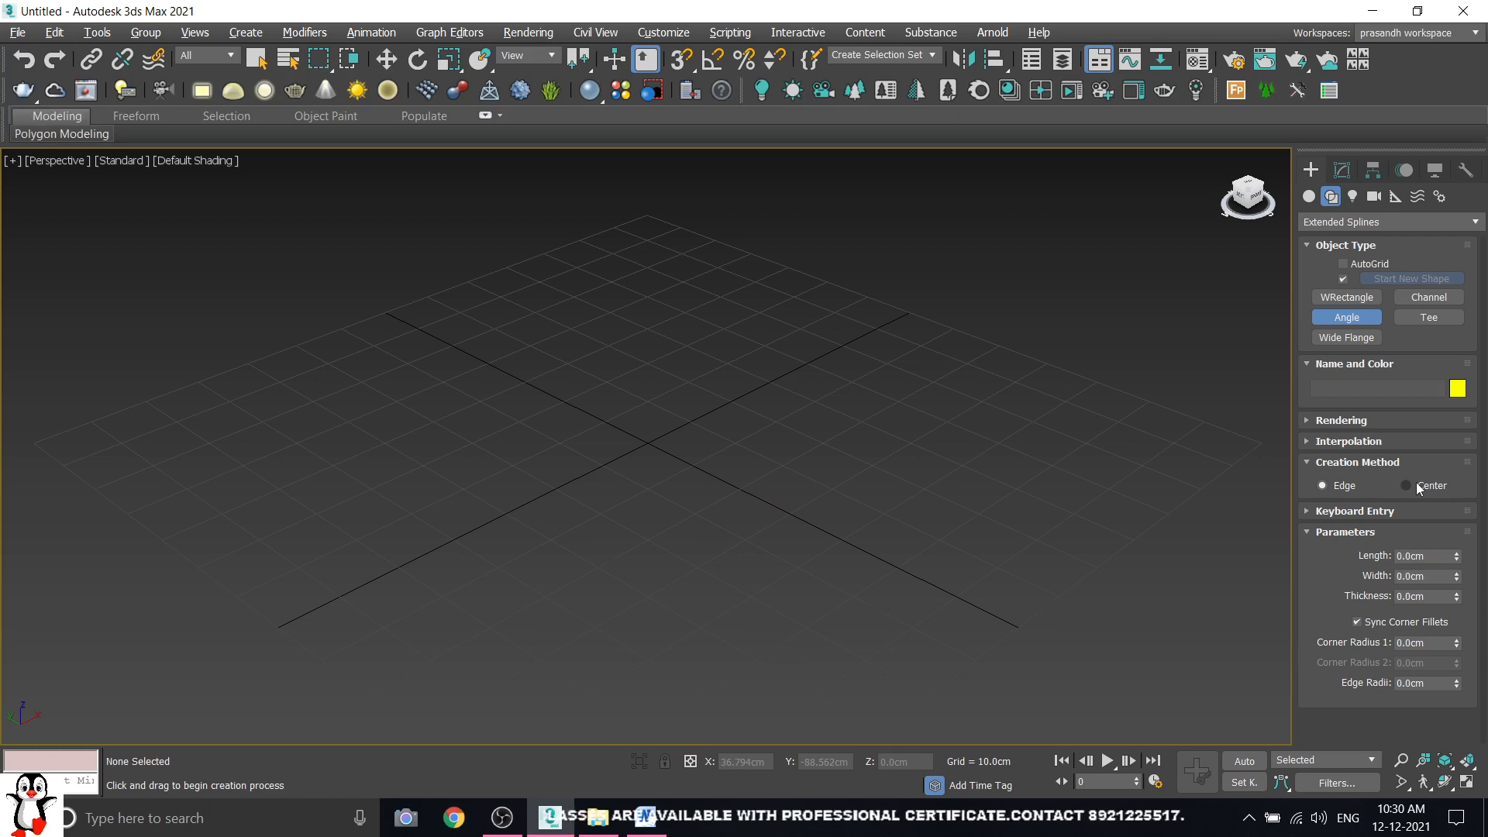
{"action": "left_click_drag", "start_coordinate": [650, 444], "coordinate": [726, 673]}
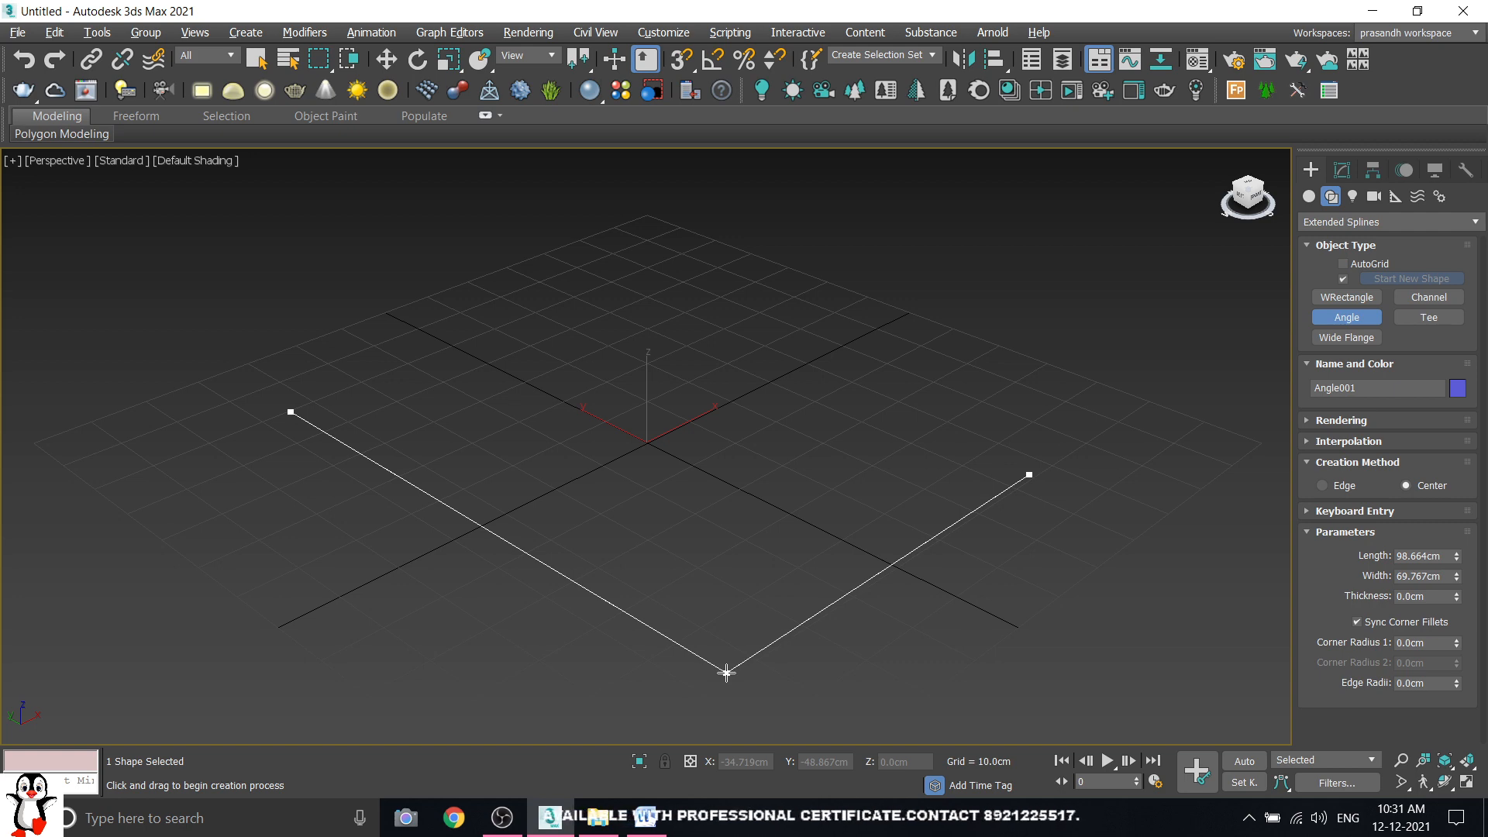
{"action": "mouse_move", "coordinate": [727, 673]}
{"action": "left_mouse_down"}
{"action": "mouse_move", "coordinate": [674, 451]}
{"action": "mouse_move", "coordinate": [699, 682]}
{"action": "left_mouse_up"}
{"action": "left_click", "coordinate": [665, 522]}
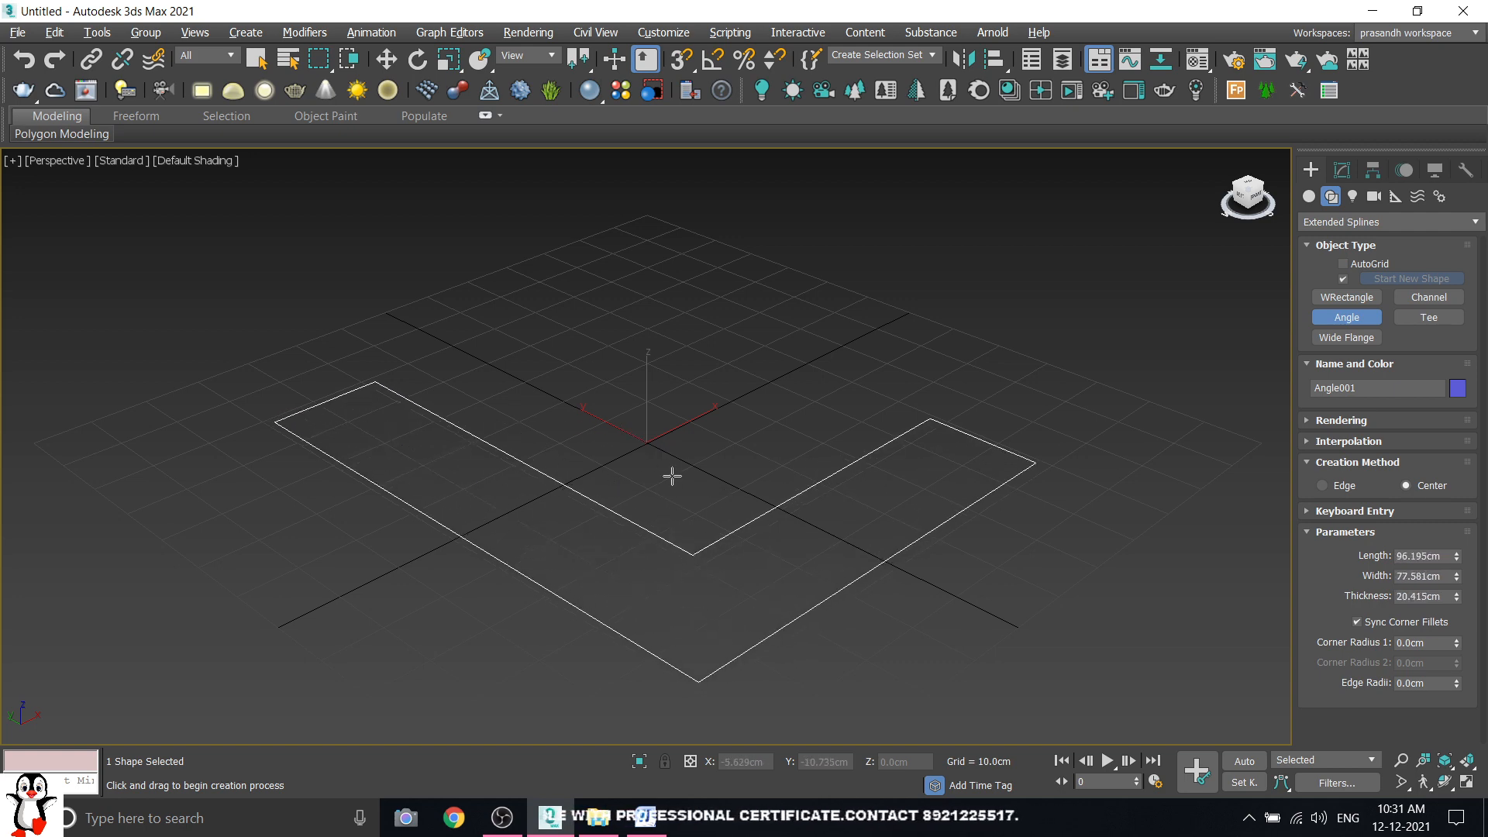
{"action": "right_click", "coordinate": [674, 391]}
{"action": "left_click", "coordinate": [673, 389]}
{"action": "scroll", "coordinate": [682, 399], "scroll_direction": "down", "scroll_amount": 5}
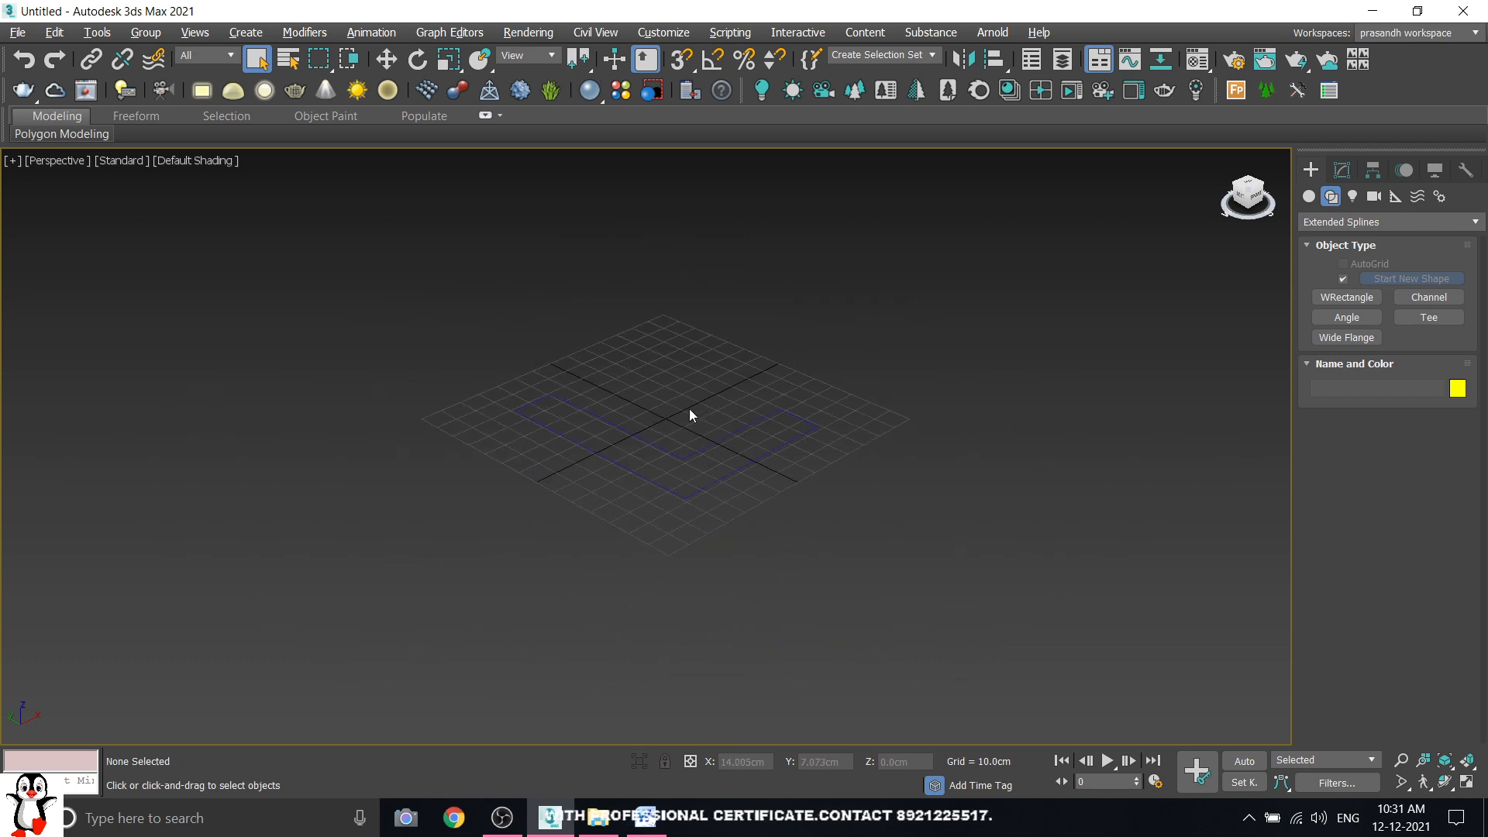
- Change the angle shape's object color to white and hide the viewport grid
{"action": "left_click", "coordinate": [746, 437]}
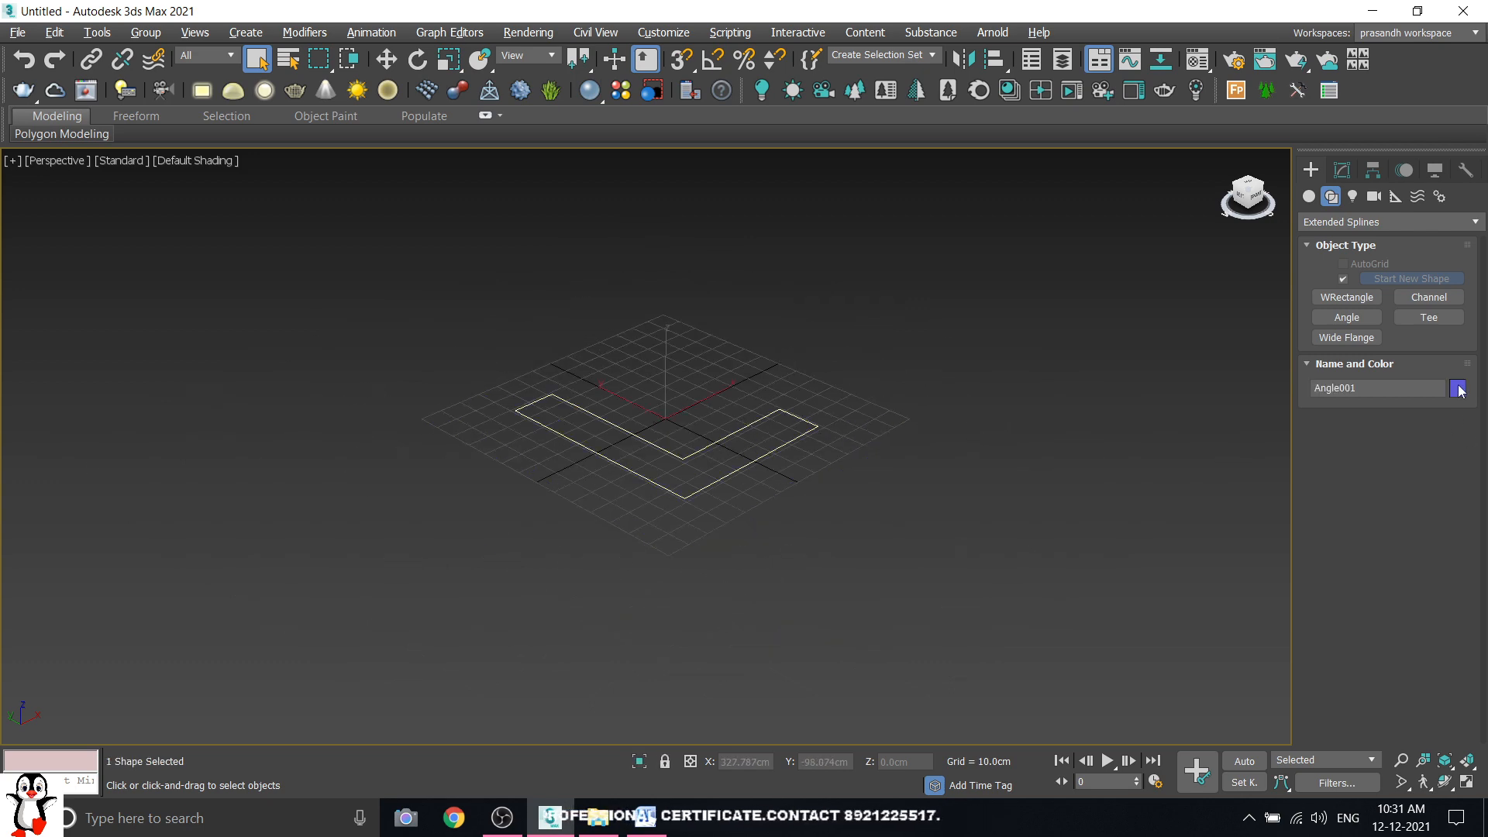
{"action": "left_click", "coordinate": [1458, 388]}
{"action": "left_click", "coordinate": [510, 324]}
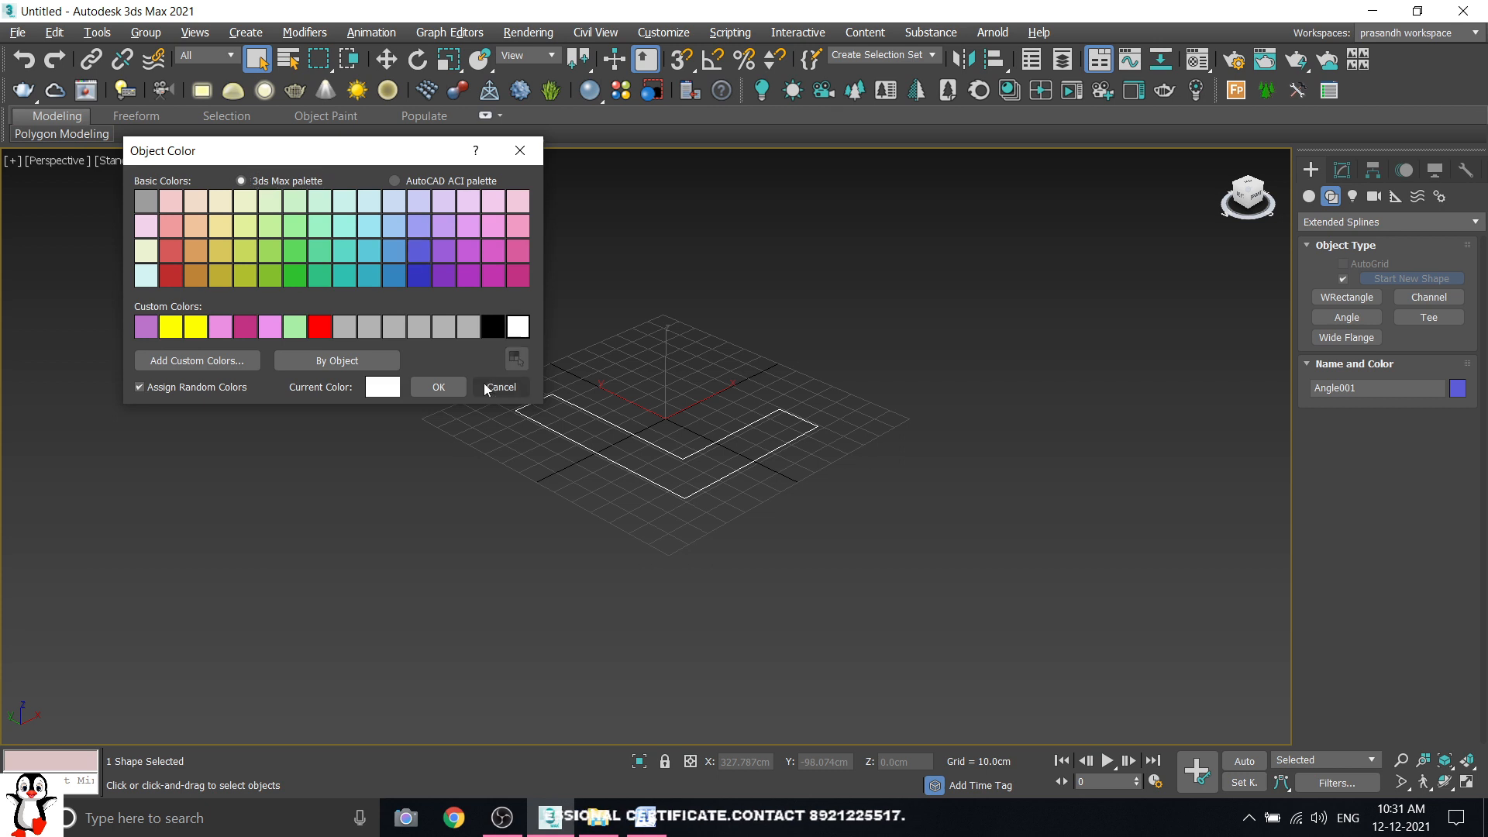
{"action": "left_click", "coordinate": [495, 382]}
{"action": "left_click", "coordinate": [829, 373]}
{"action": "key", "text": "g"}
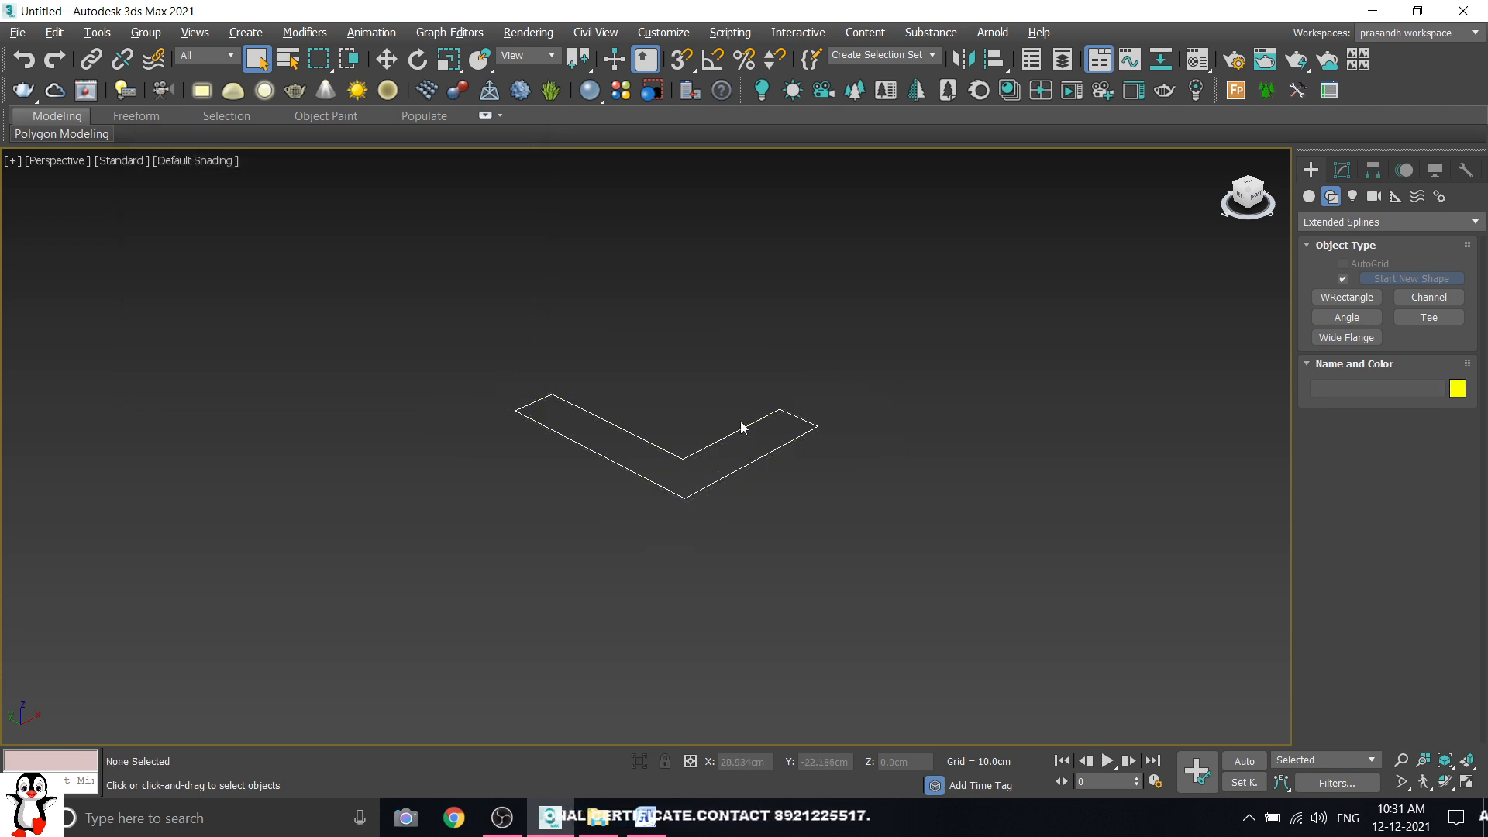
- Clone the angle shape as one independent copy, about 196 cm along the X axis
{"action": "left_click", "coordinate": [735, 433]}
{"action": "middle_click_drag", "start_coordinate": [873, 402], "coordinate": [819, 458]}
{"action": "key", "text": "w"}
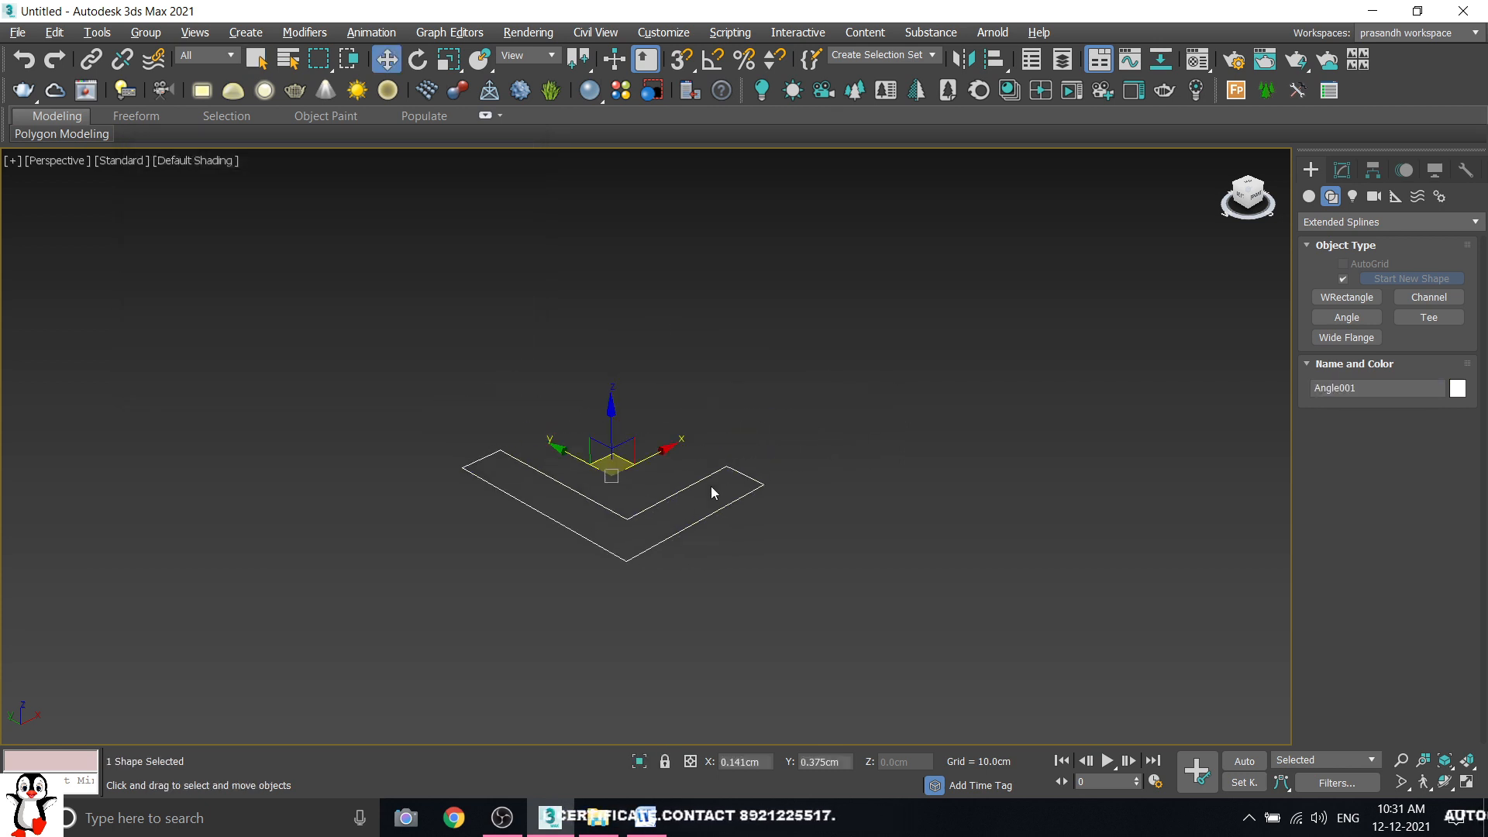
{"action": "left_click_drag", "start_coordinate": [670, 448], "coordinate": [958, 335], "text": "shift"}
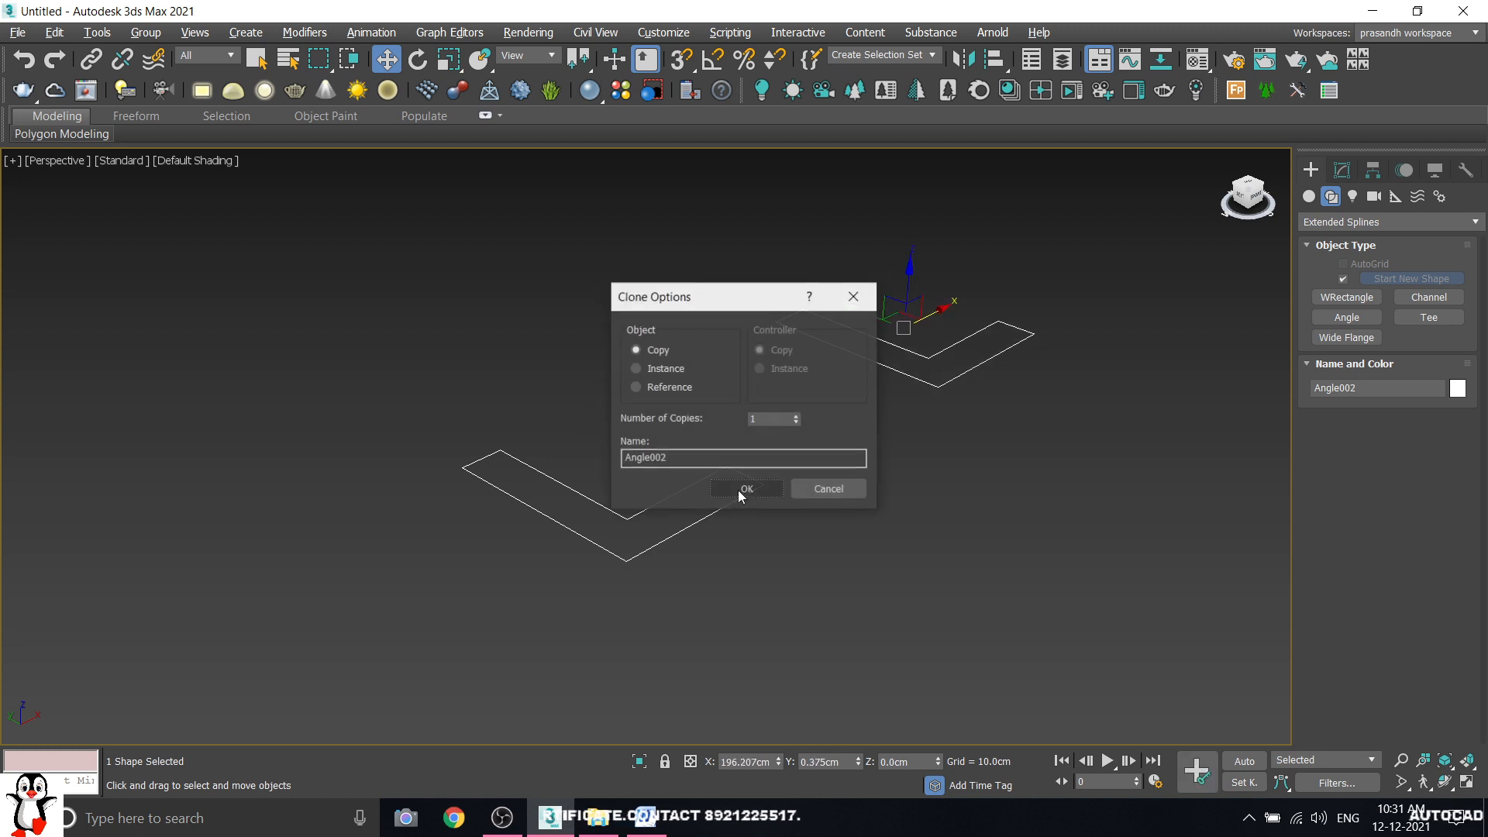
{"action": "left_click", "coordinate": [746, 489]}
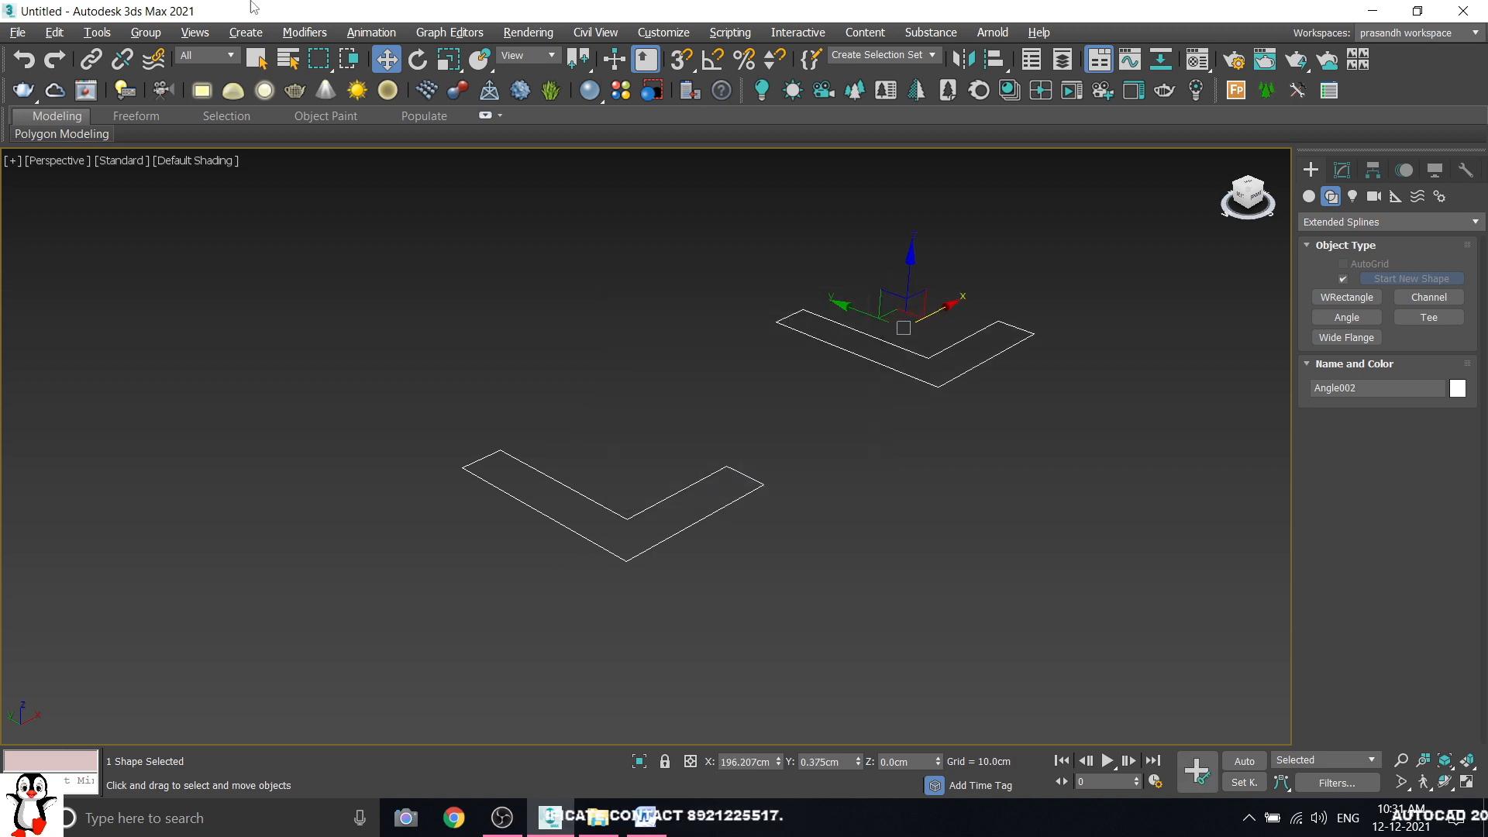
- Apply an Extrude modifier with a 25 cm amount to the copied angle shape
{"action": "left_click", "coordinate": [298, 33]}
{"action": "mouse_move", "coordinate": [360, 110]}
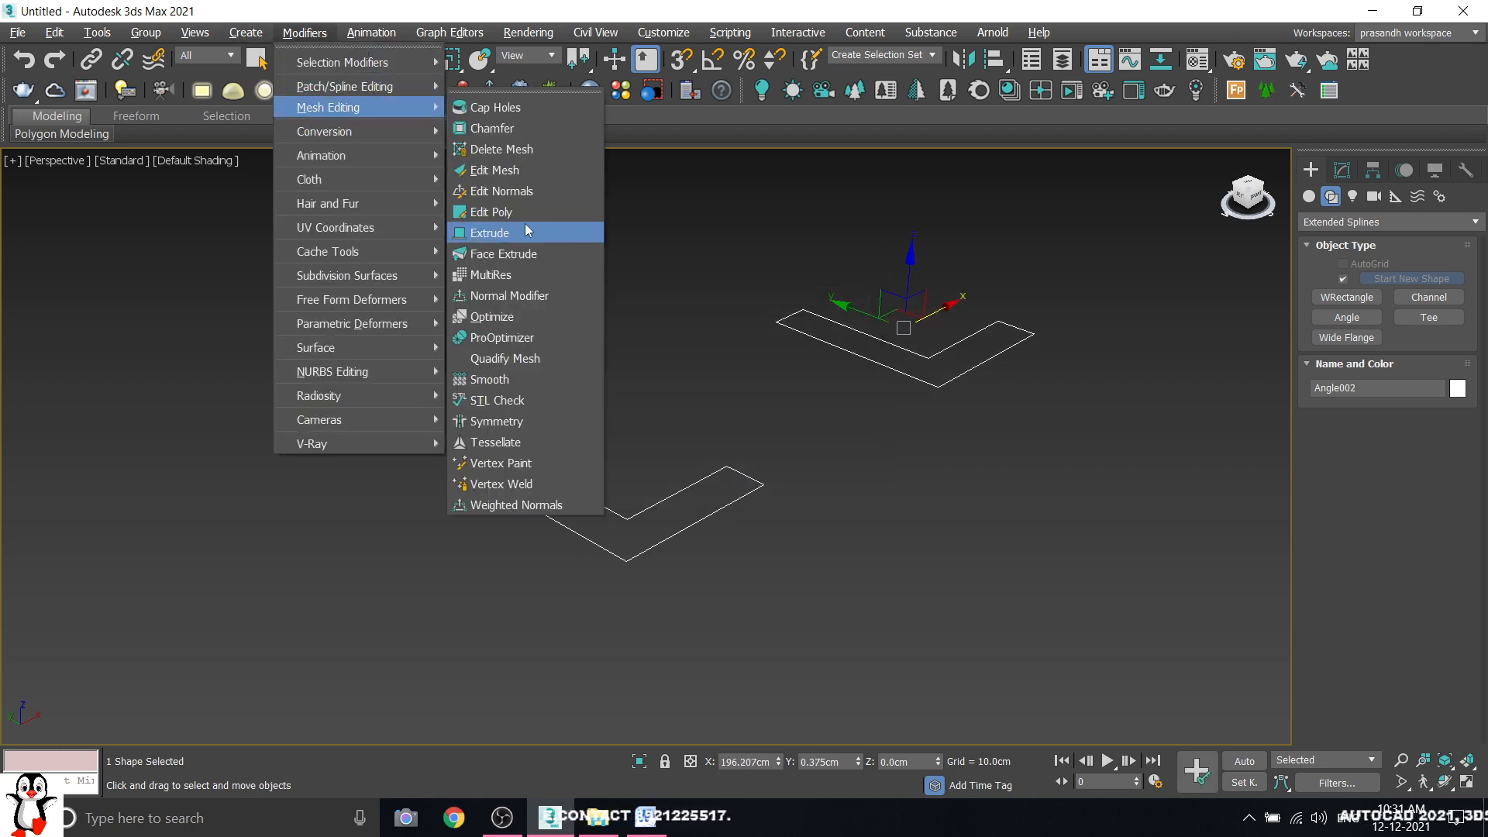
{"action": "left_click", "coordinate": [518, 233]}
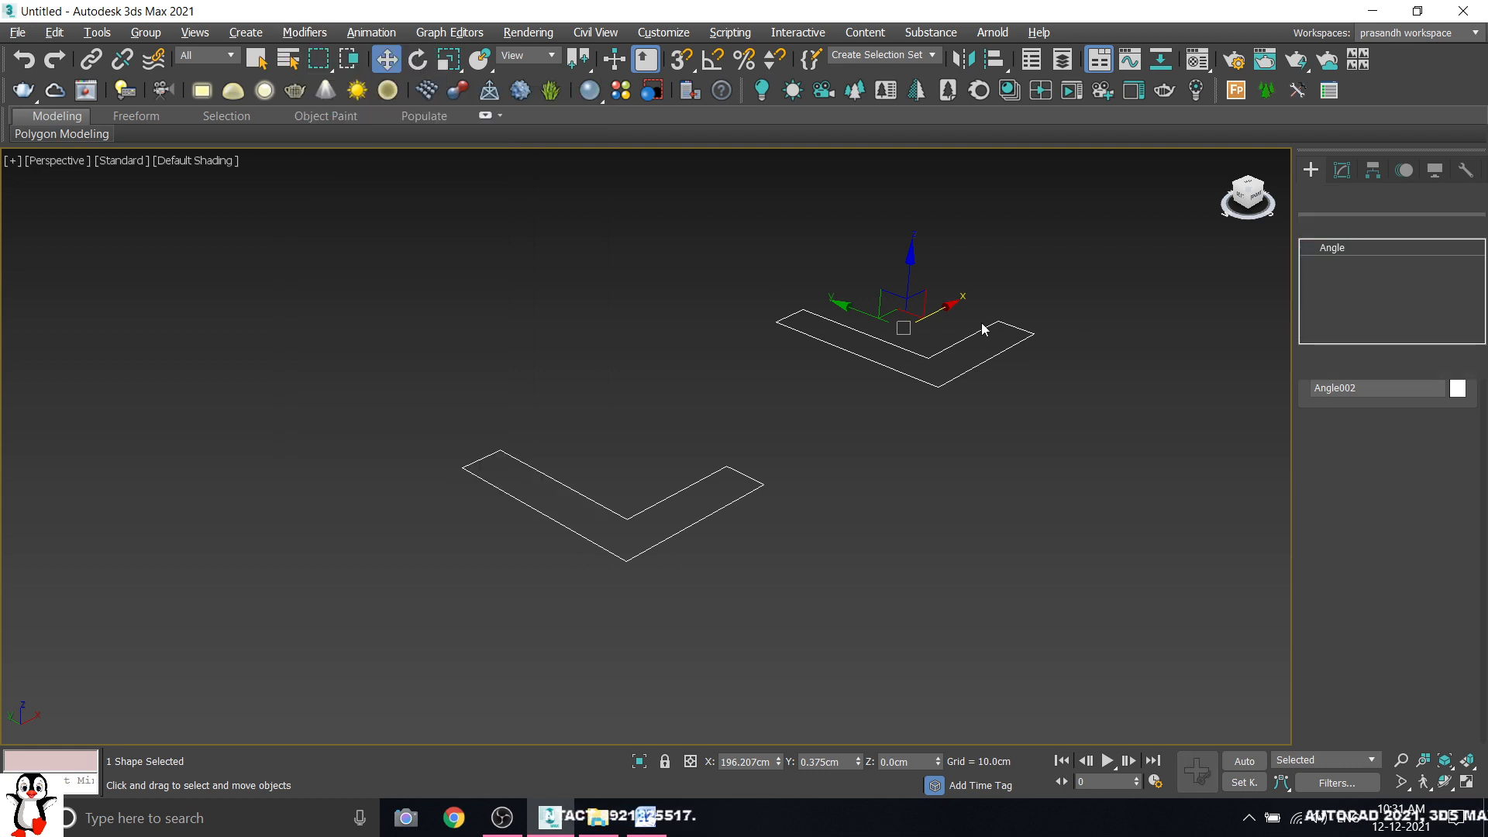
{"action": "middle_click_drag", "start_coordinate": [862, 383], "coordinate": [341, 589], "text": "alt"}
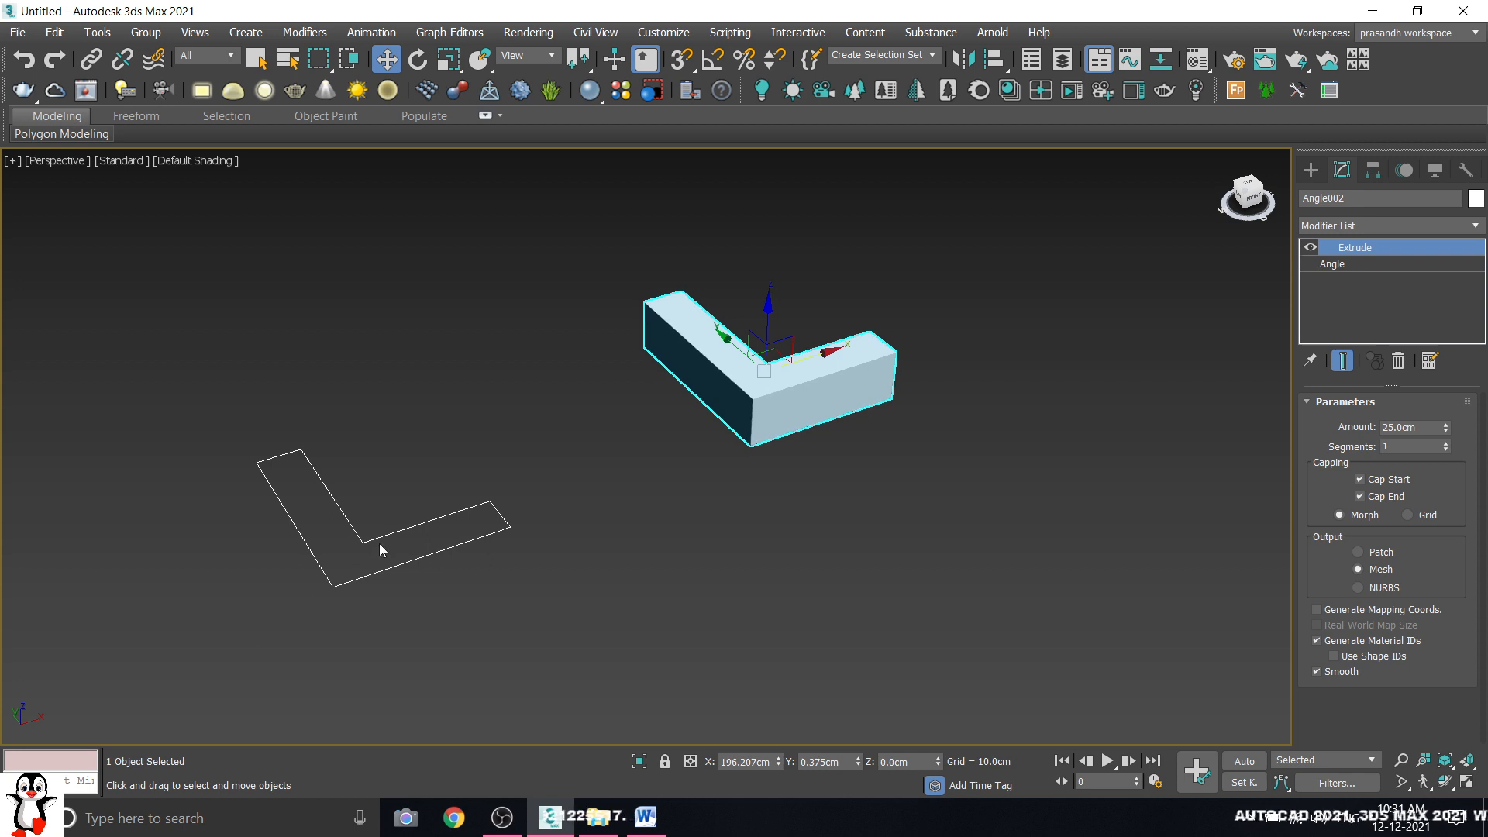
- Set the original angle shape's length to 100 cm, width to 90 cm and thickness to 15 cm
{"action": "left_click", "coordinate": [381, 539]}
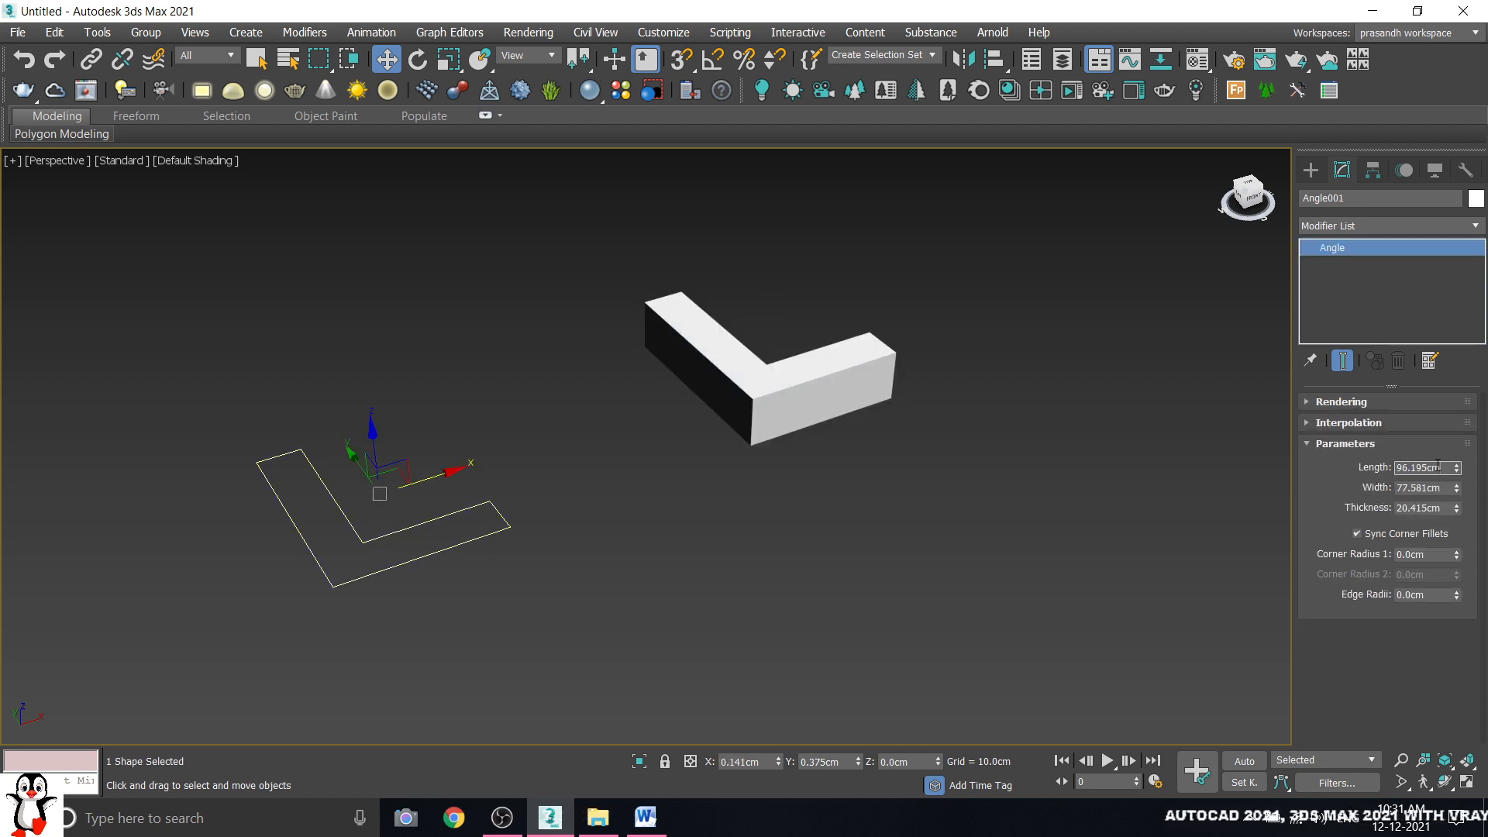
{"action": "key", "text": "BackSpace"}
{"action": "key", "text": "Return"}
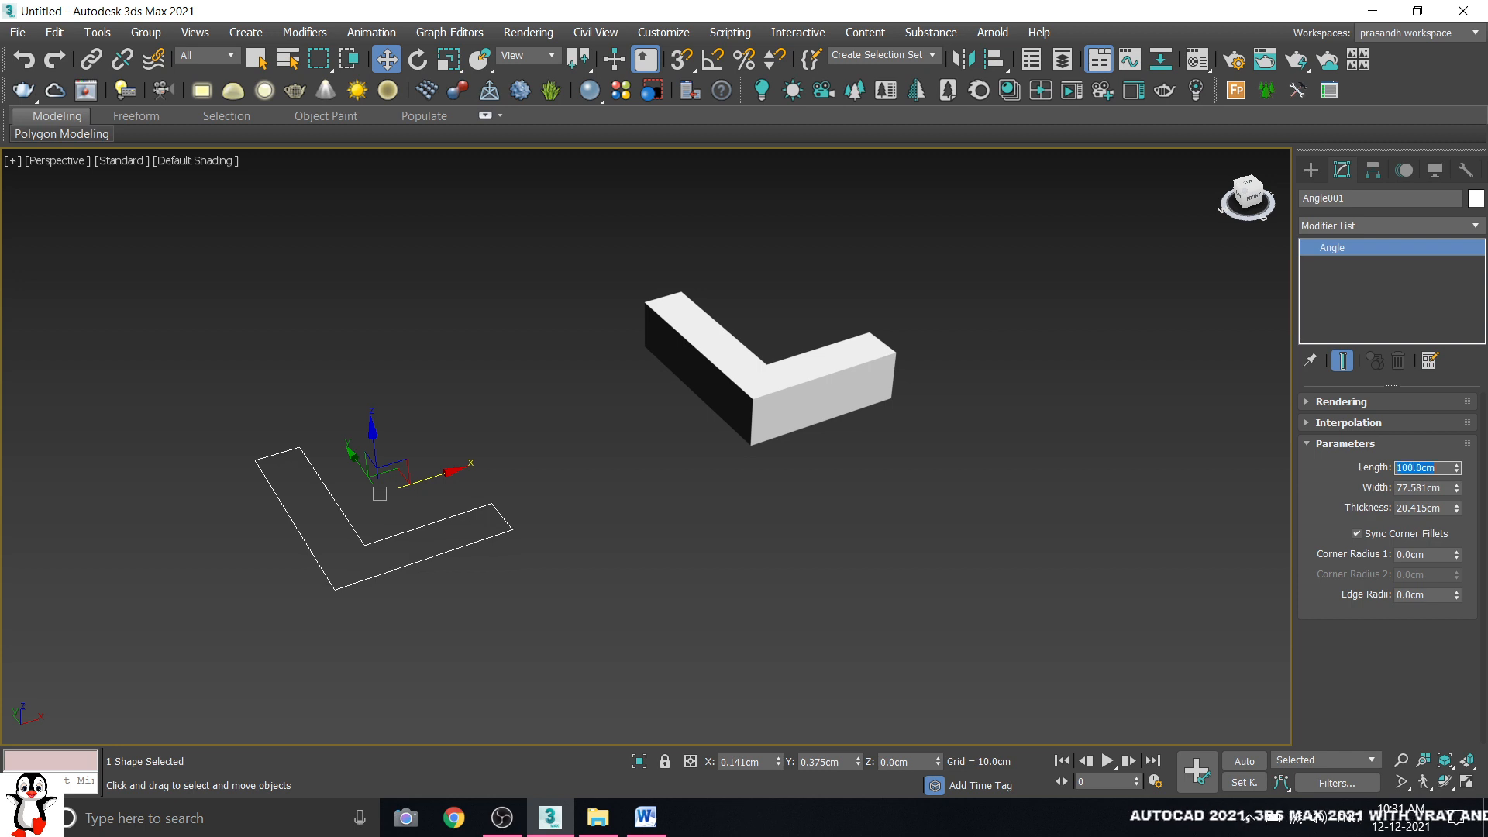
{"action": "key", "text": "Tab"}
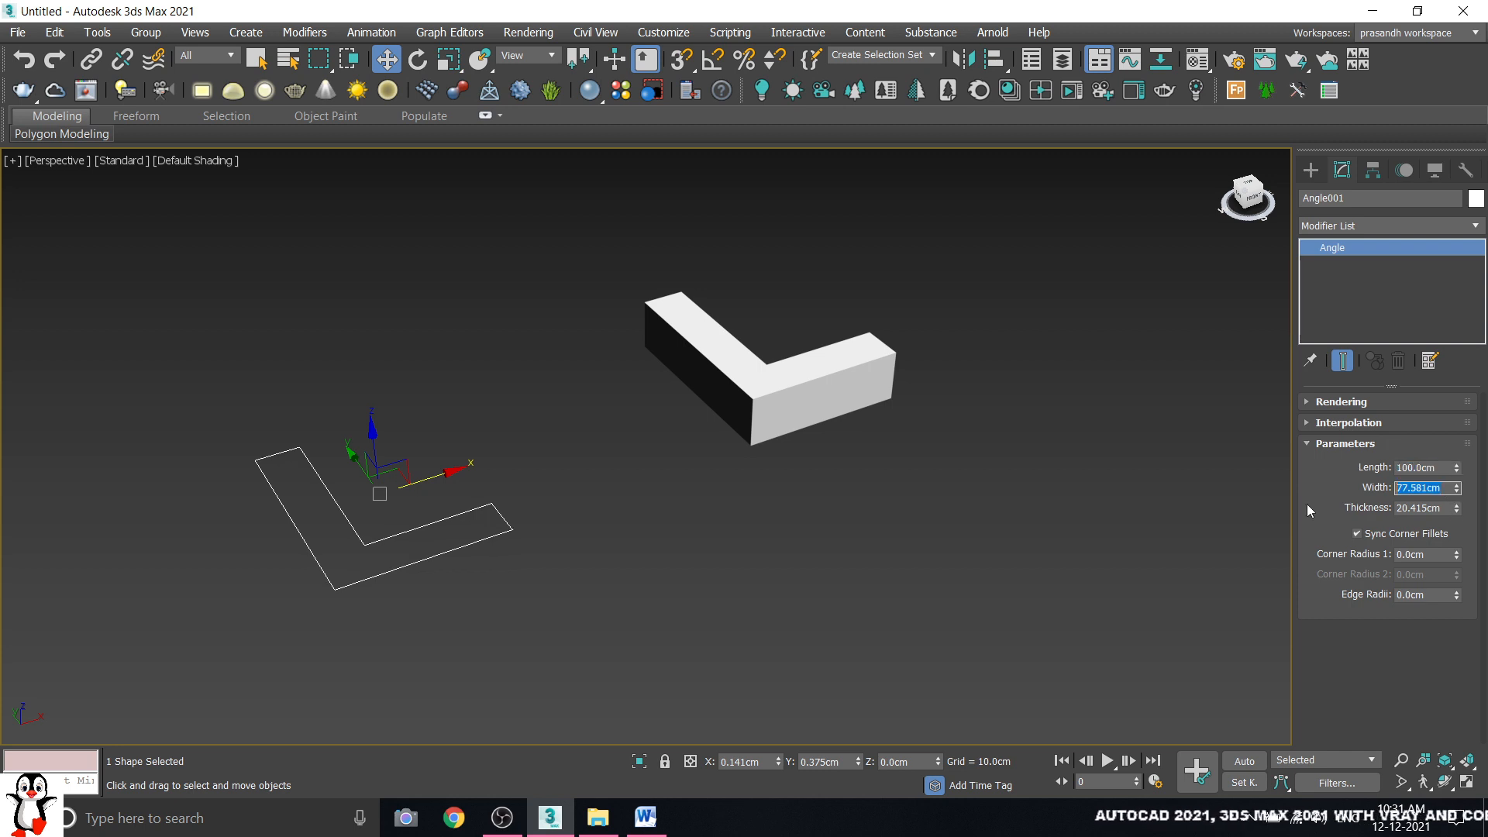
{"action": "type", "text": "90"}
{"action": "key", "text": "Return"}
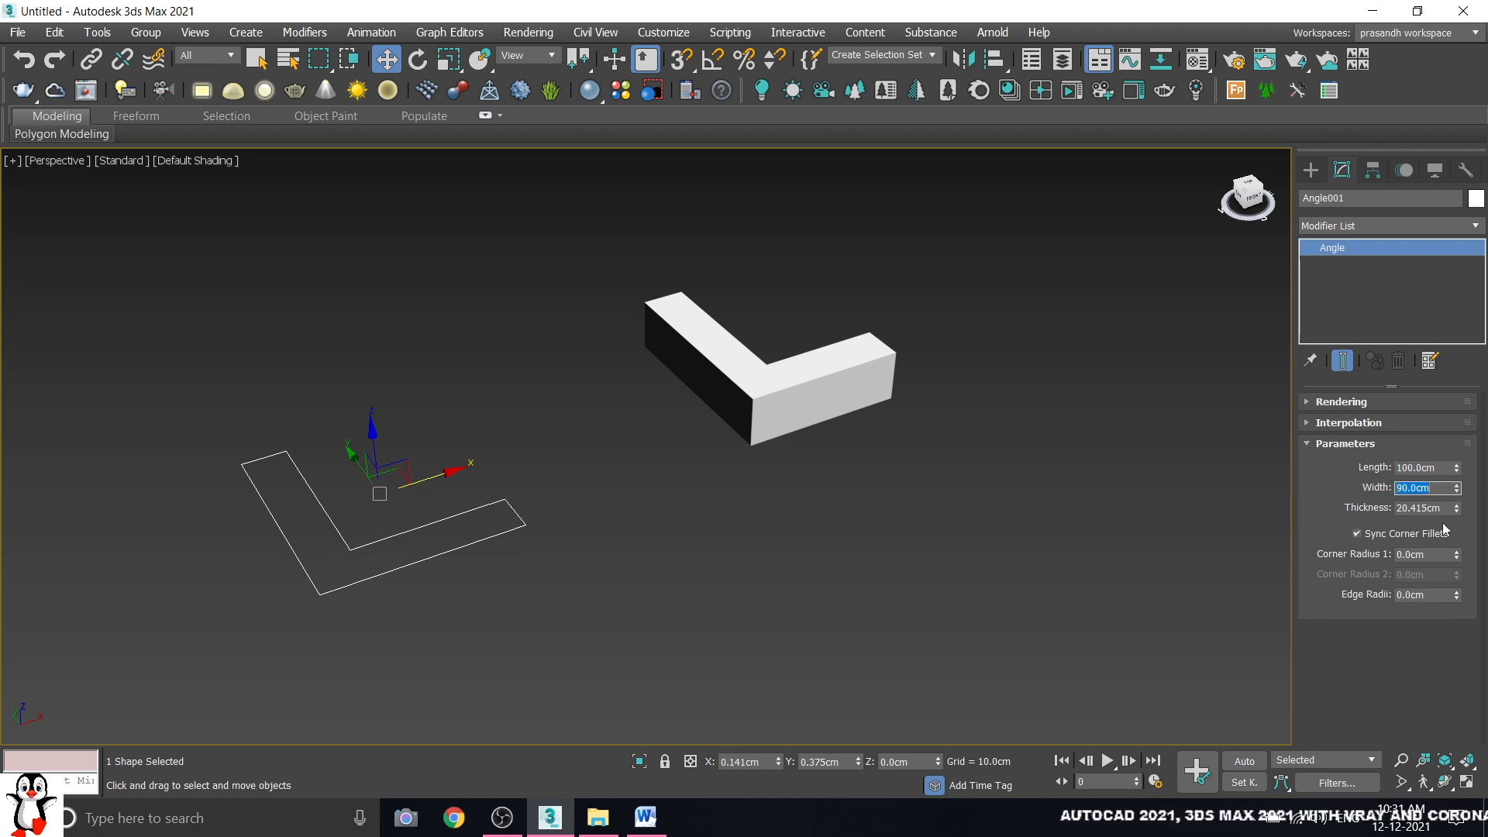
{"action": "key", "text": "Tab"}
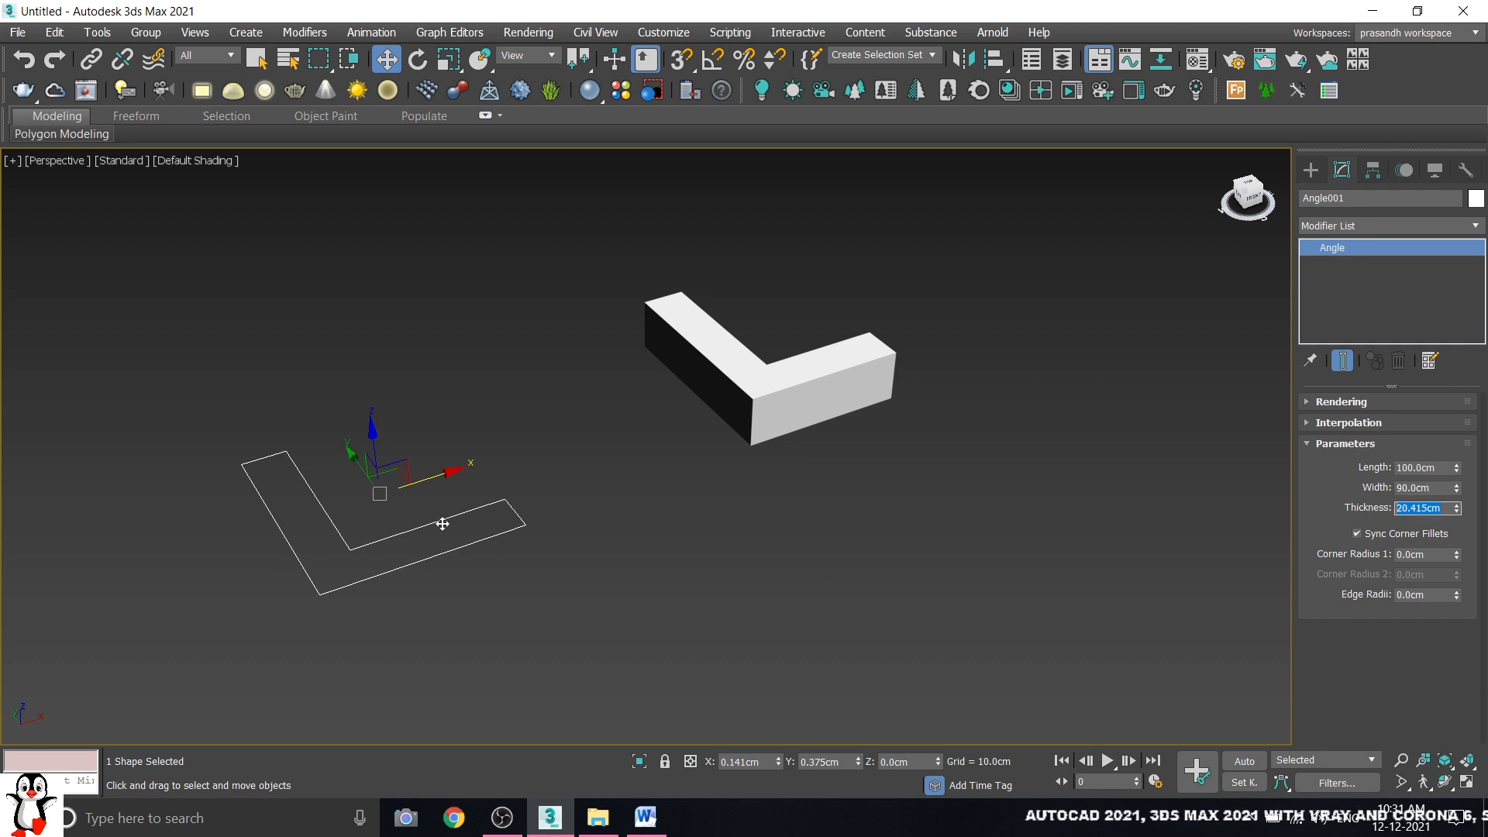
{"action": "type", "text": "15"}
{"action": "key", "text": "Return"}
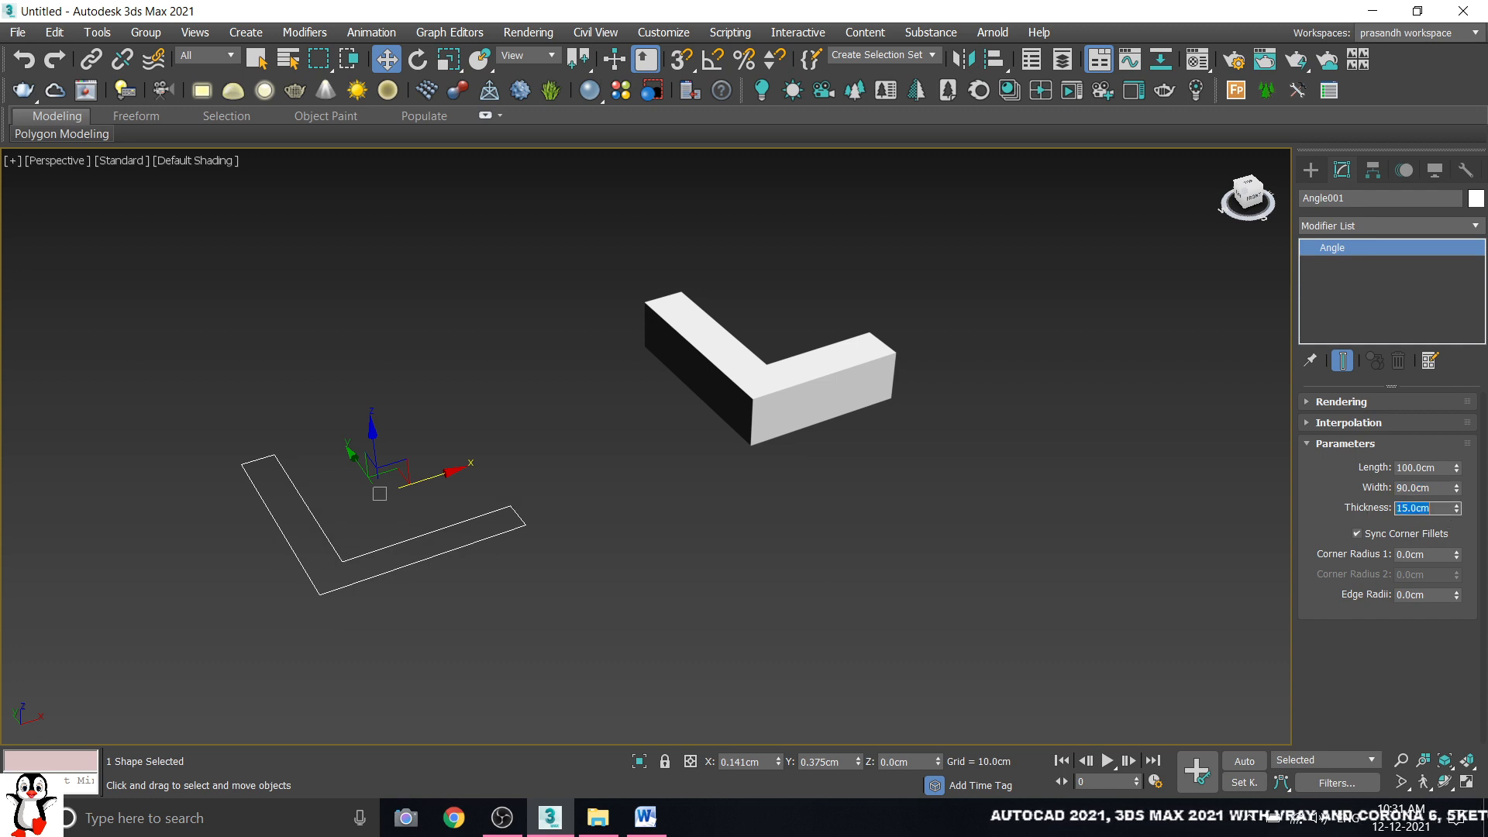
- Round the original angle shape's outer corner by setting Corner Radius 1 to 15 cm
{"action": "key", "text": "z"}
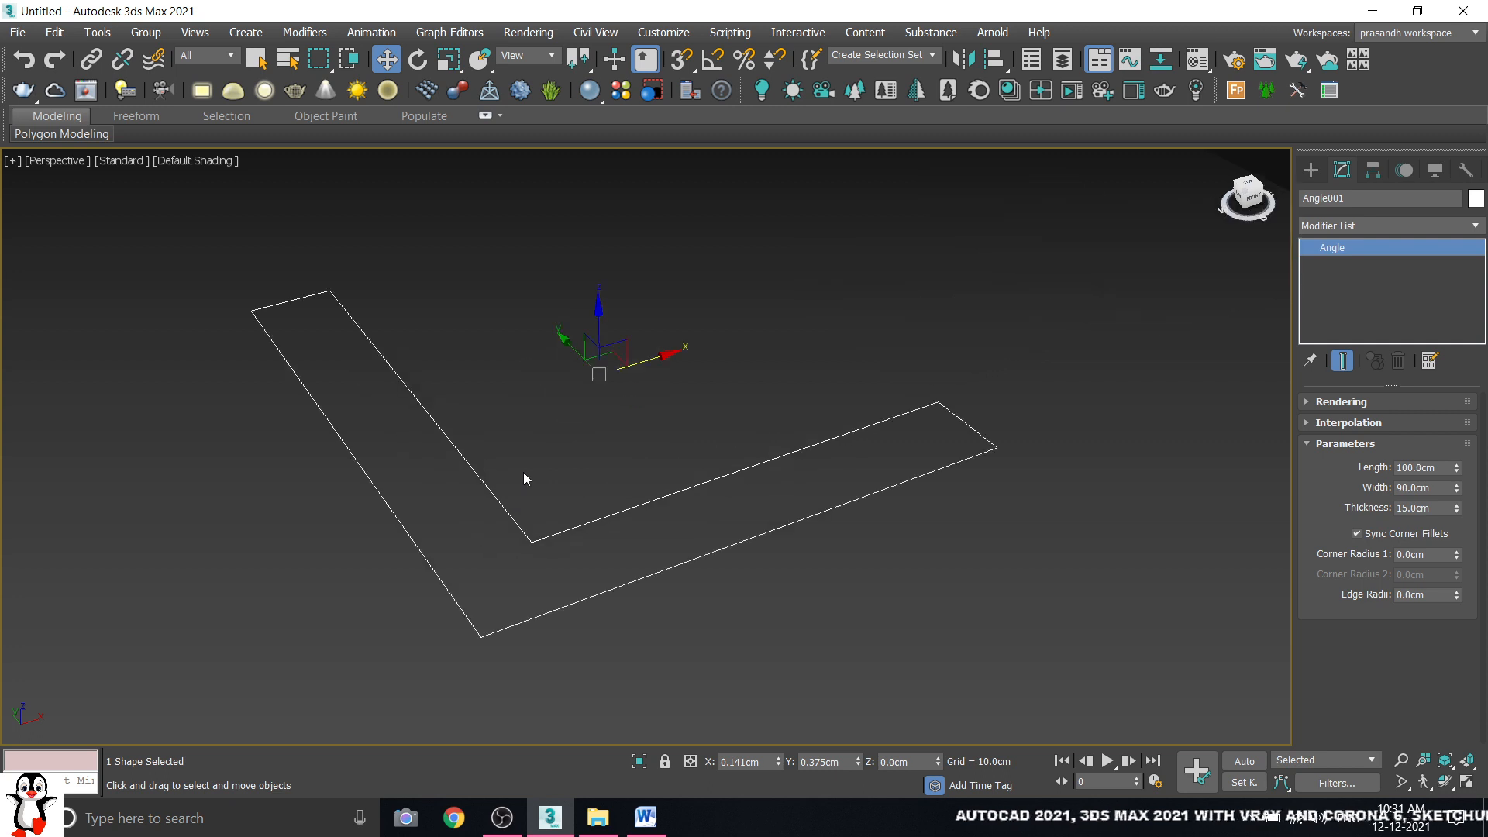
{"action": "left_click", "coordinate": [1443, 556]}
{"action": "type", "text": "15"}
{"action": "key", "text": "Return"}
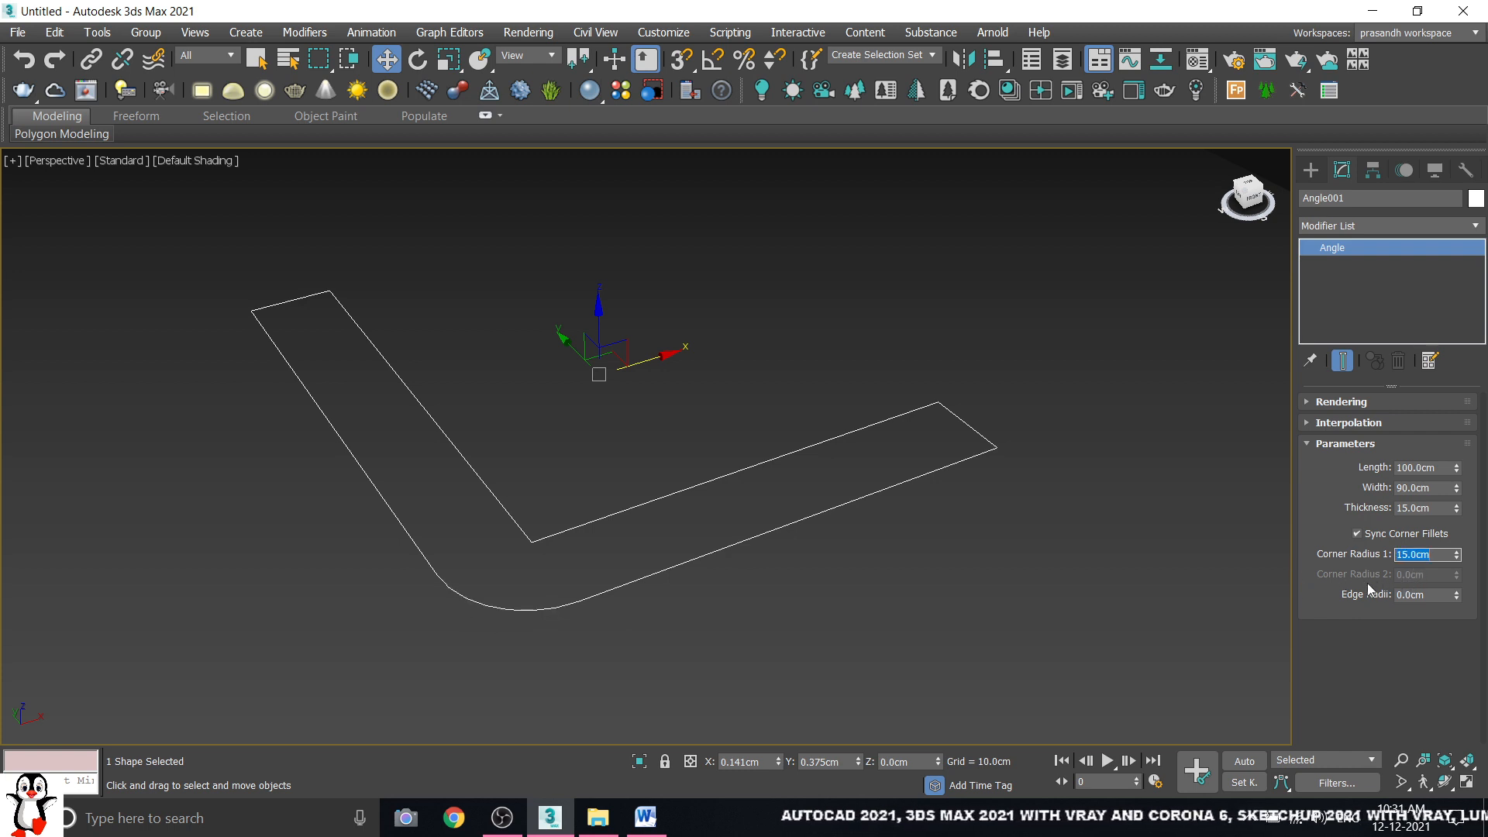
- Set Corner Radius 2 to 15 cm with Sync Corner Fillets turned off, and turn the syncing back on
{"action": "left_click", "coordinate": [1357, 534]}
{"action": "left_click", "coordinate": [1443, 573]}
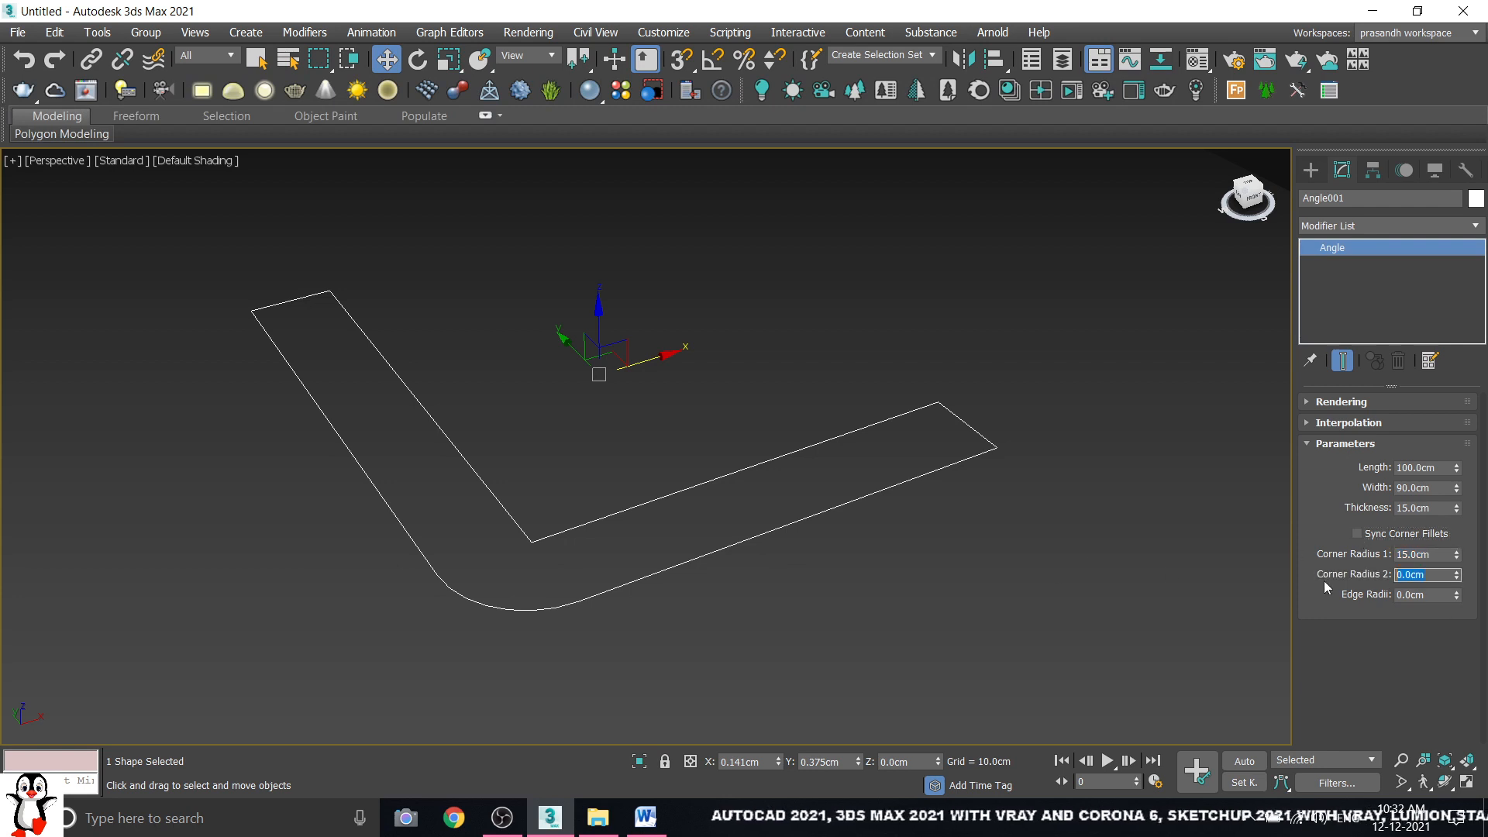
{"action": "type", "text": "15"}
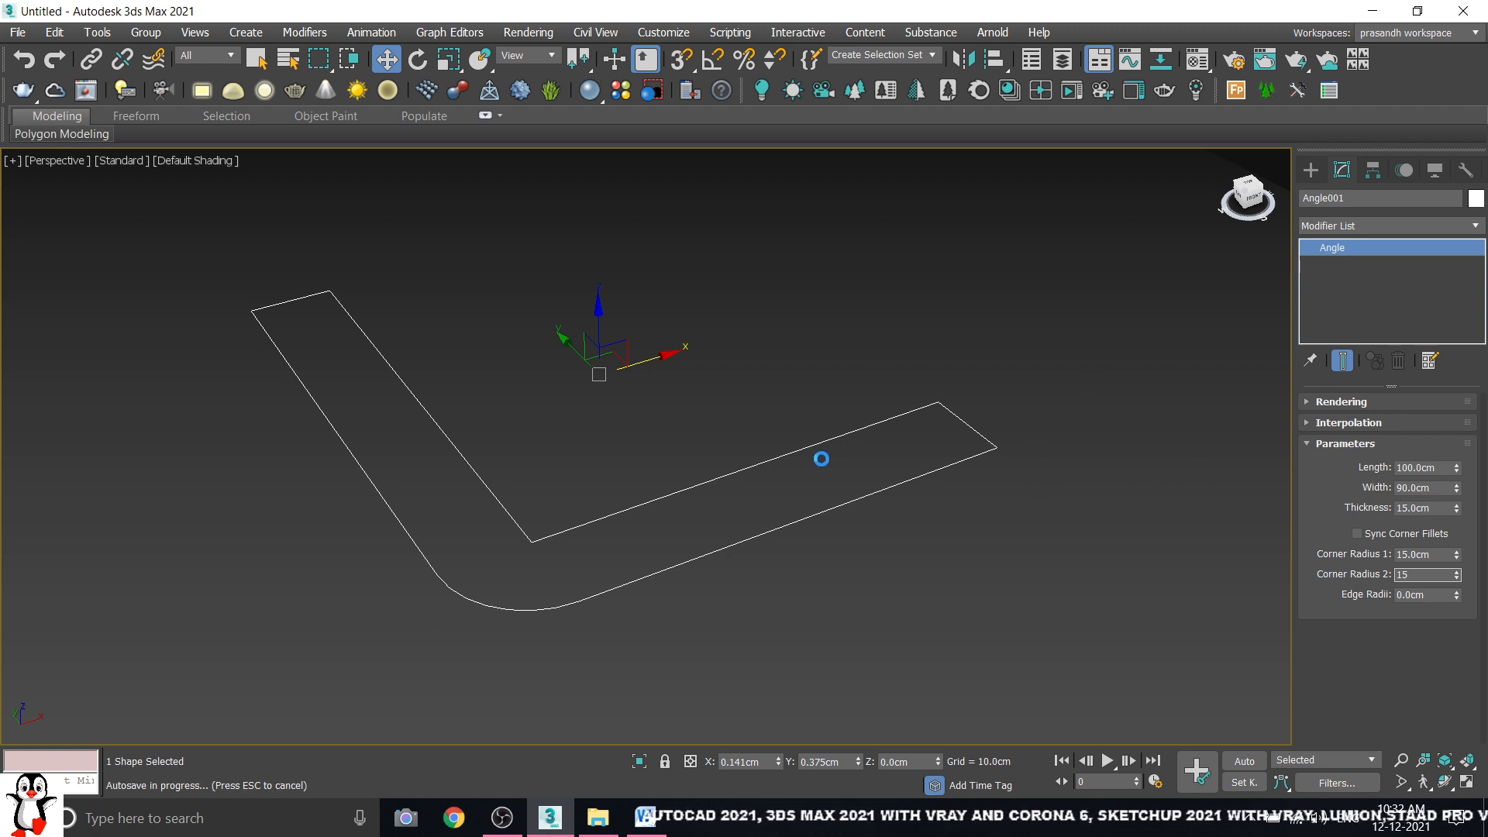
{"action": "scroll", "coordinate": [825, 496], "scroll_direction": "down", "scroll_amount": 4}
{"action": "scroll", "coordinate": [758, 491], "scroll_direction": "up", "scroll_amount": 2}
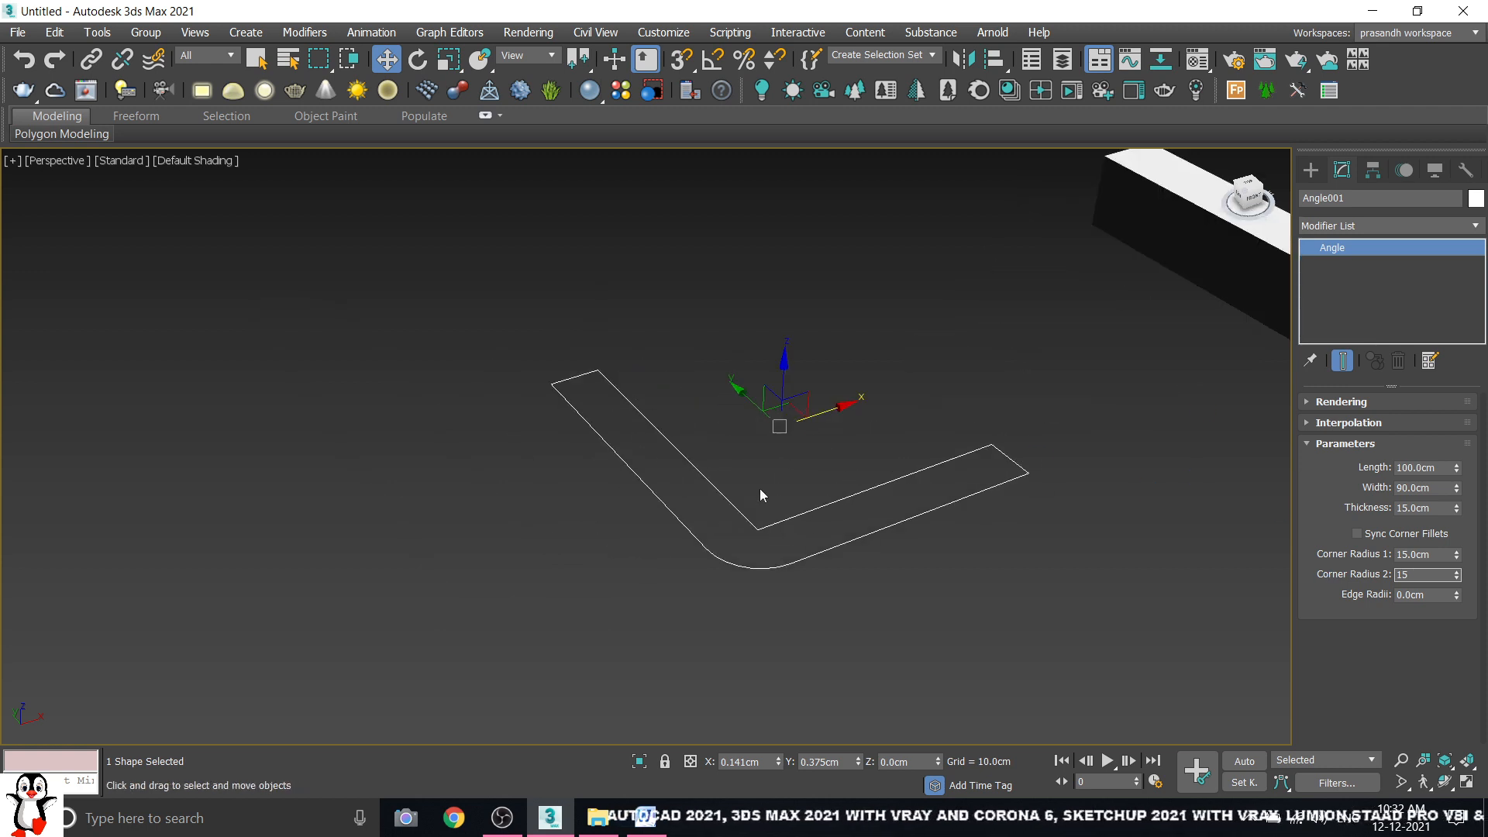
{"action": "scroll", "coordinate": [782, 534], "scroll_direction": "up", "scroll_amount": 5}
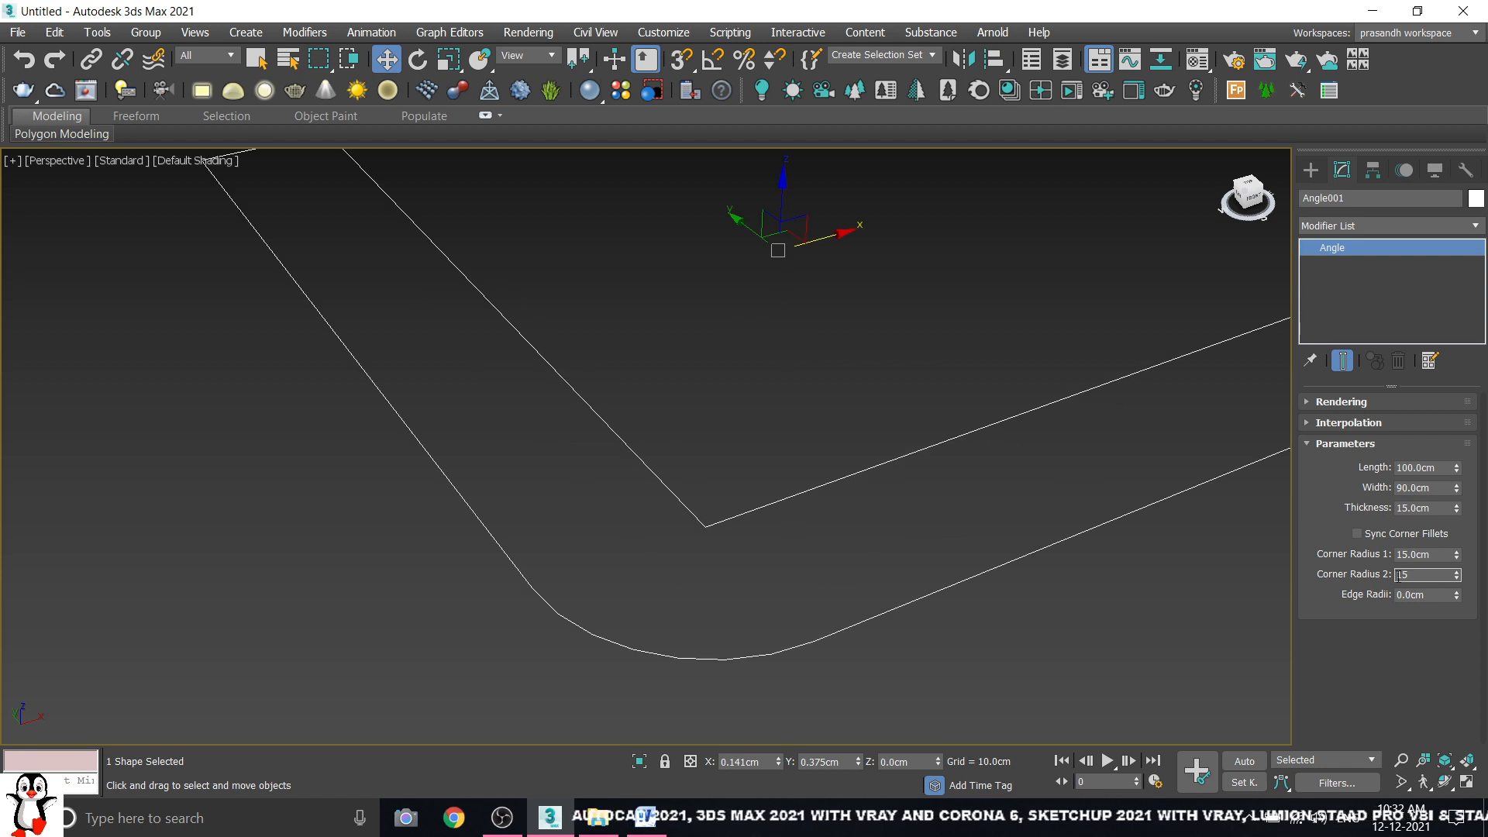
{"action": "left_click", "coordinate": [1375, 534]}
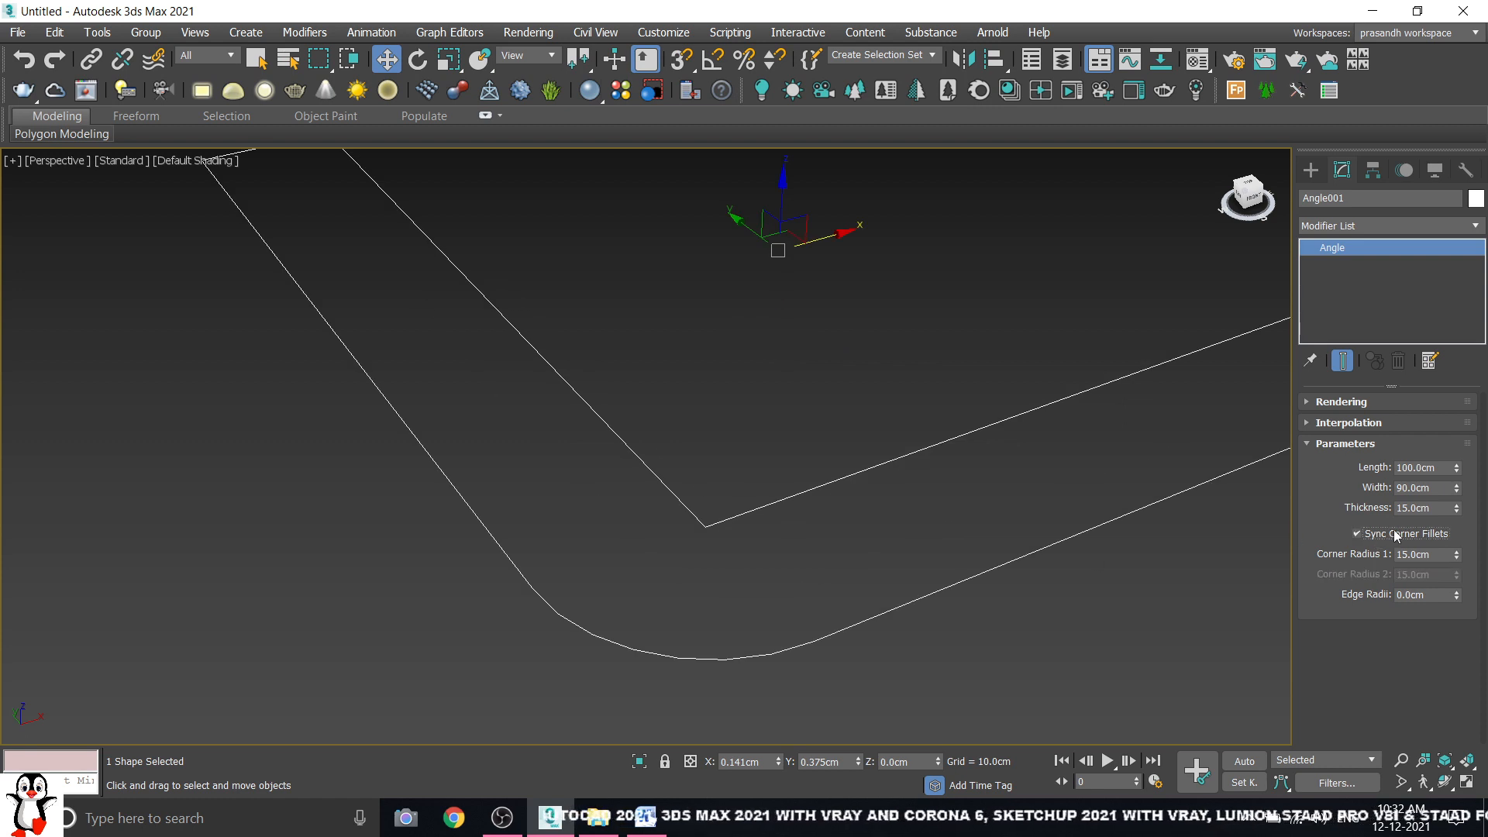
- Turn off Sync Corner Fillets so the original angle shape's inner corner uses its own radius
{"action": "left_click", "coordinate": [1357, 533]}
{"action": "scroll", "coordinate": [757, 538], "scroll_direction": "down", "scroll_amount": 5}
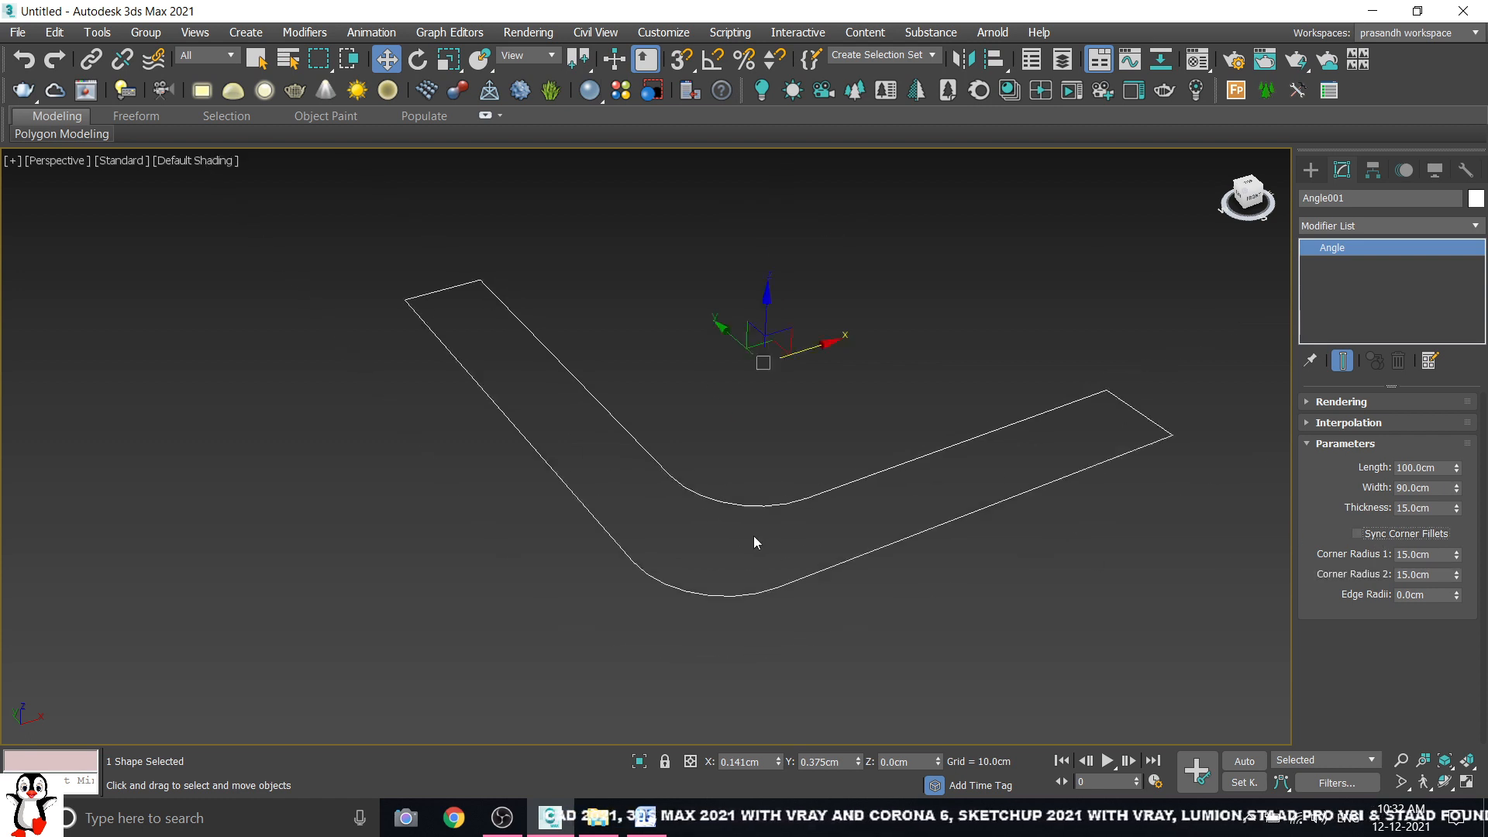
{"action": "middle_click_drag", "start_coordinate": [758, 538], "coordinate": [879, 551]}
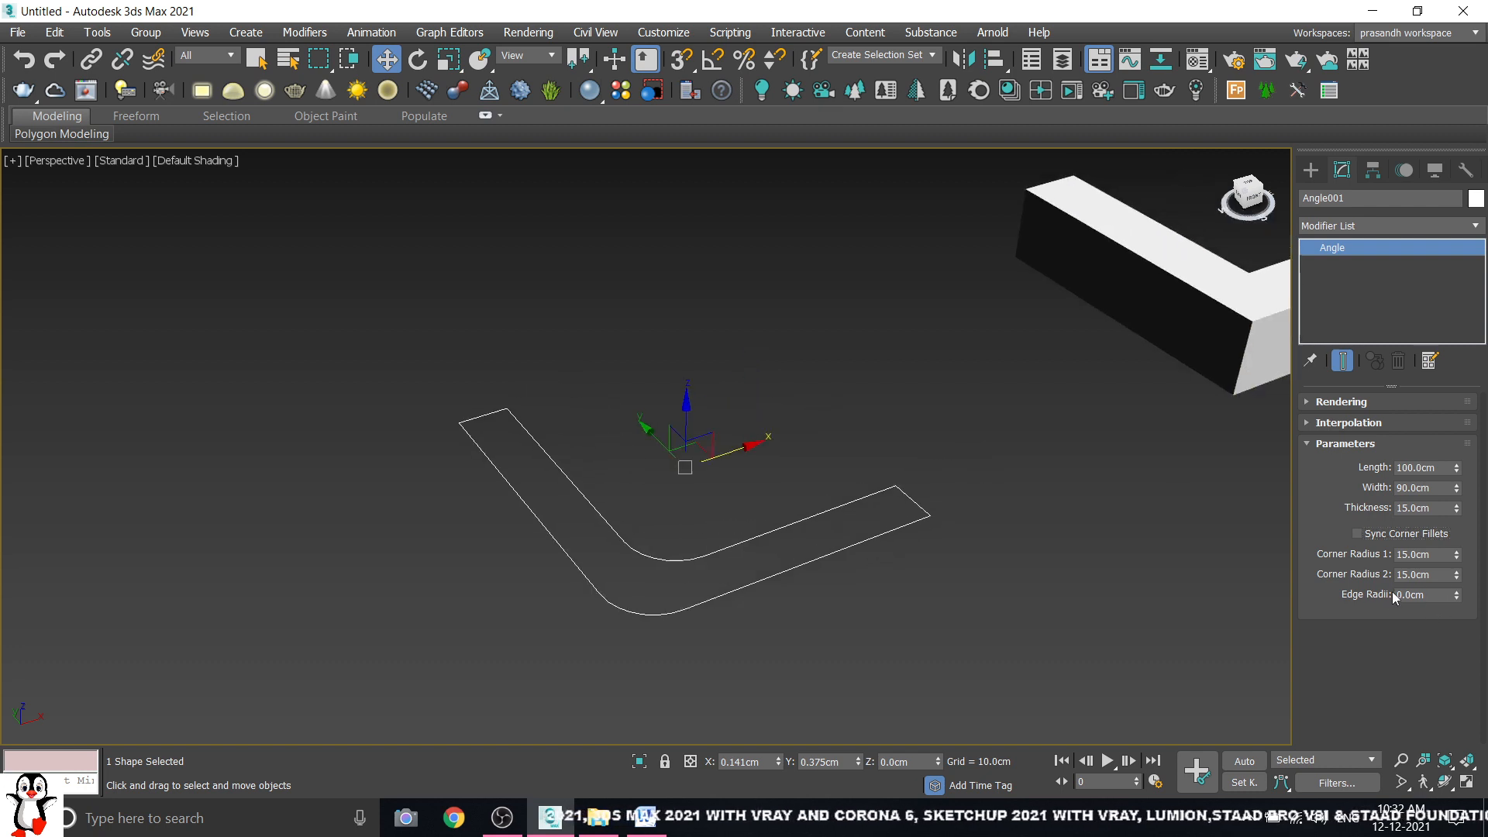
- Try Edge Radii of 20 cm on the original angle shape and settle on 5 cm
{"action": "left_click", "coordinate": [1434, 595]}
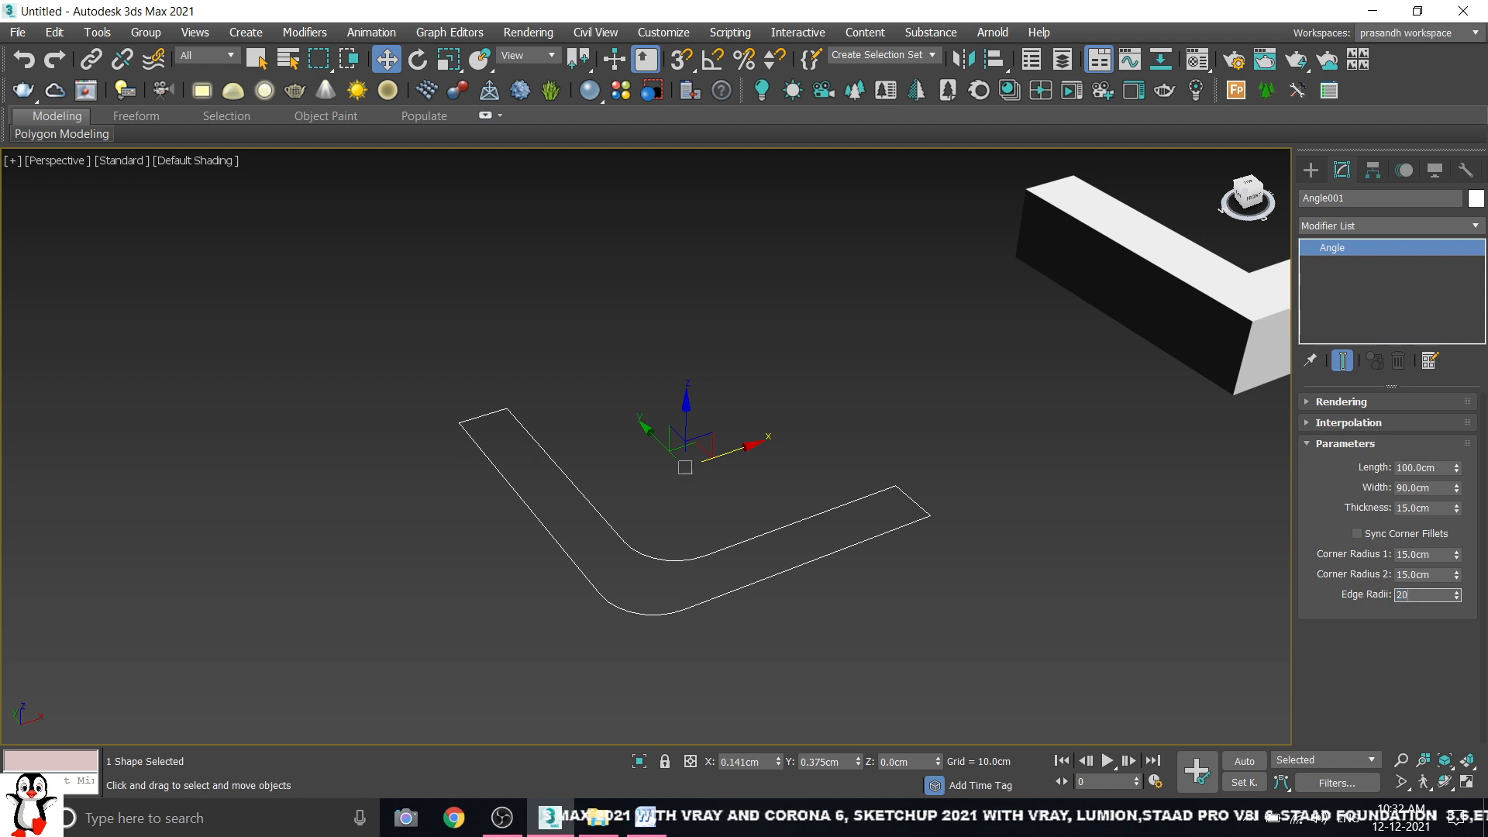
{"action": "type", "text": "20"}
{"action": "key", "text": "Return"}
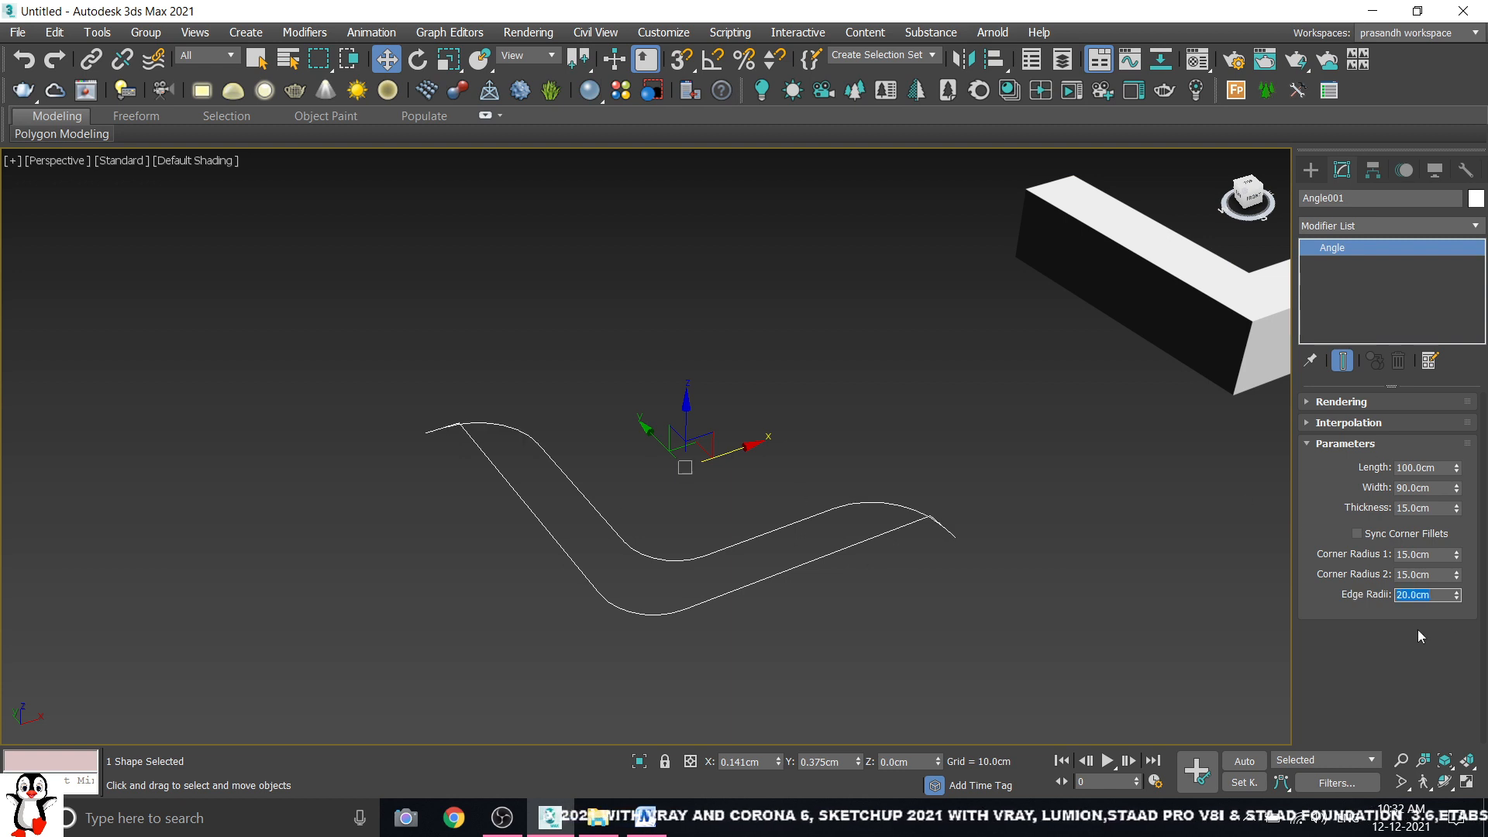
{"action": "type", "text": "5"}
{"action": "key", "text": "Return"}
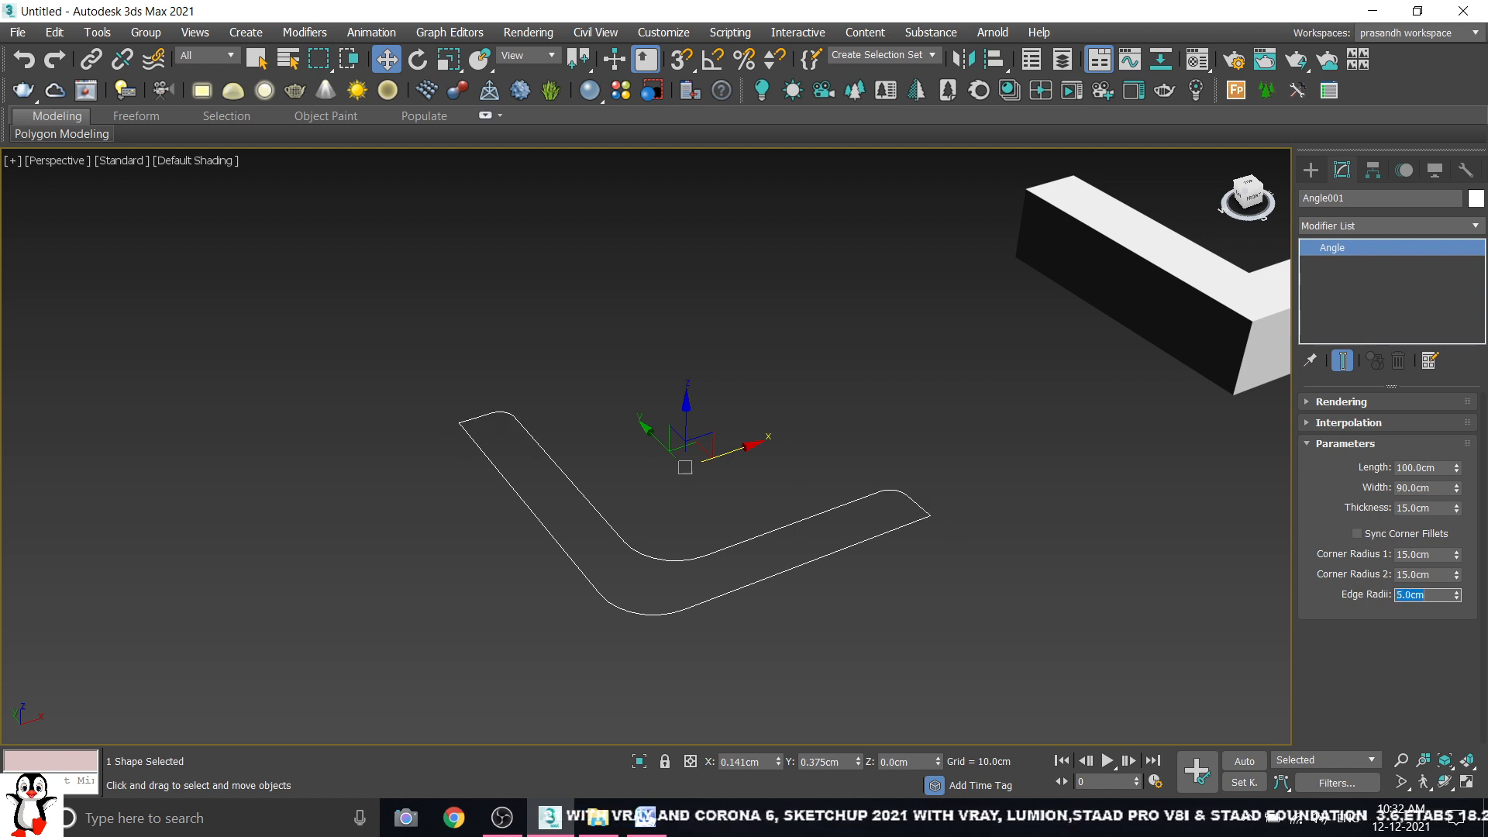
{"action": "scroll", "coordinate": [569, 403], "scroll_direction": "up", "scroll_amount": 5}
{"action": "scroll", "coordinate": [600, 422], "scroll_direction": "down", "scroll_amount": 5}
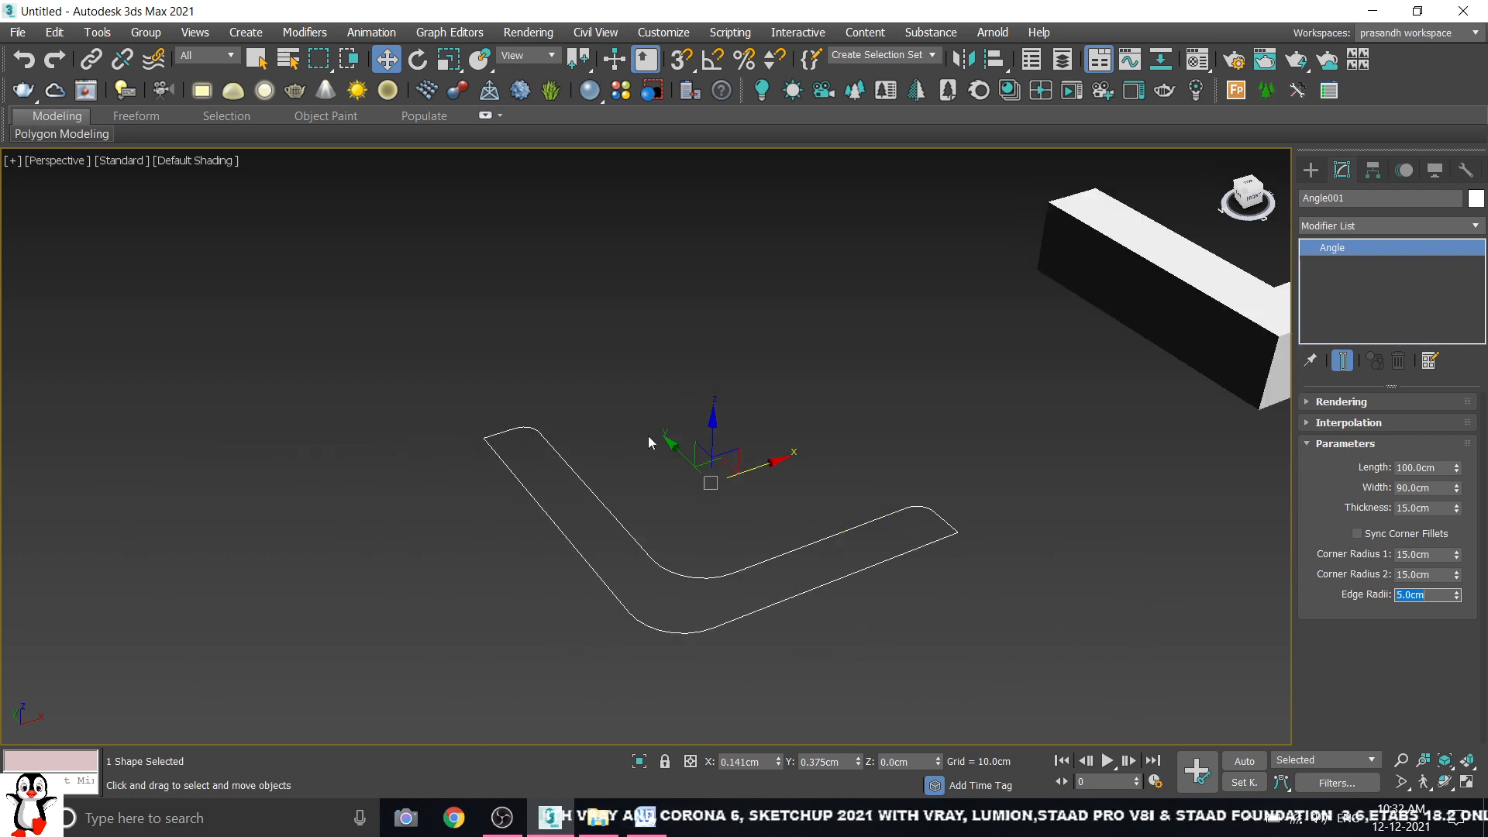
- Apply a trial Extrude modifier to the rounded angle shape and undo it
{"action": "left_click", "coordinate": [304, 32]}
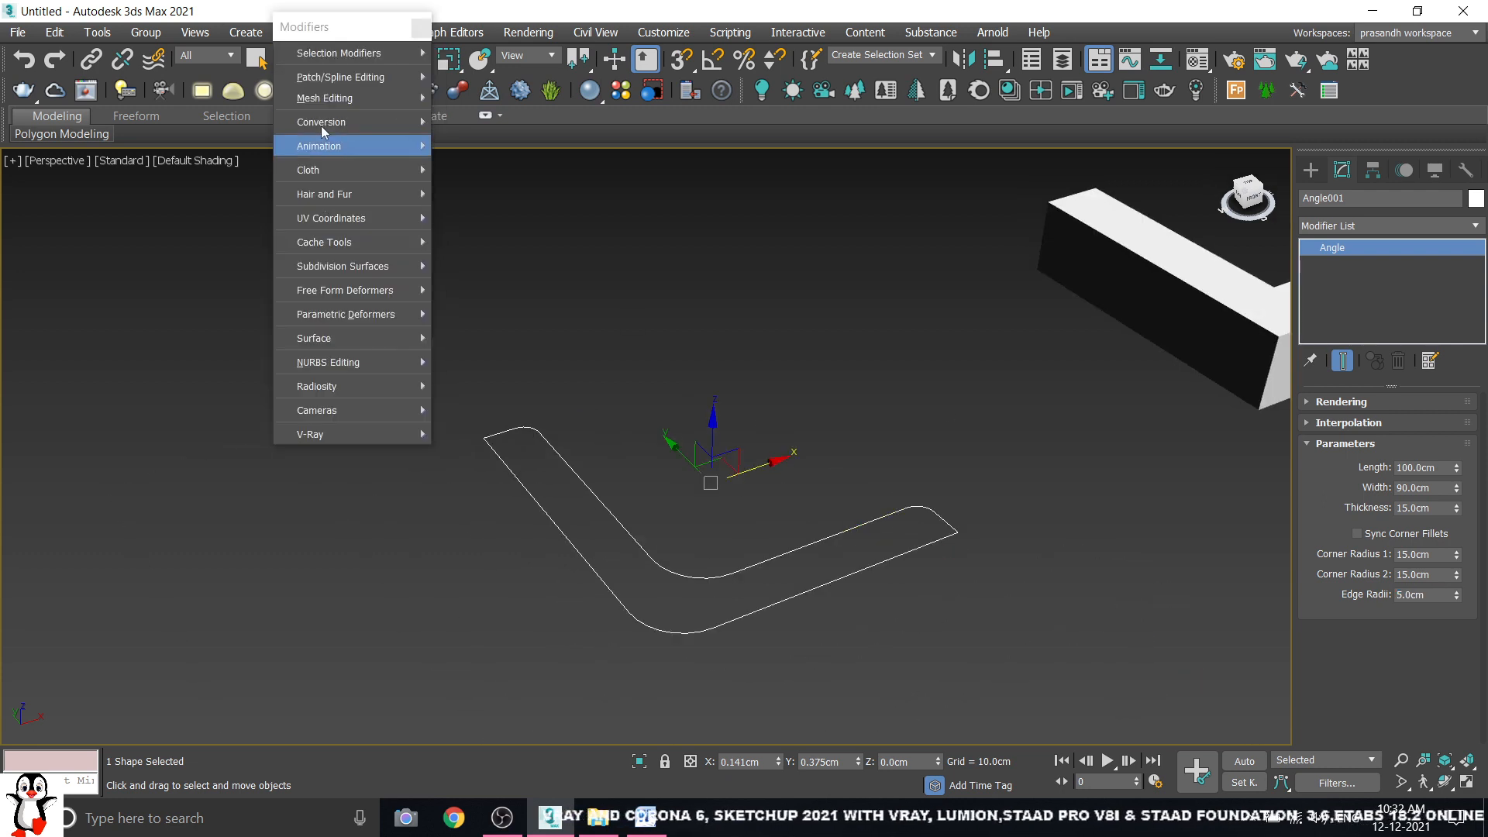
{"action": "mouse_move", "coordinate": [324, 124]}
{"action": "mouse_move", "coordinate": [325, 98]}
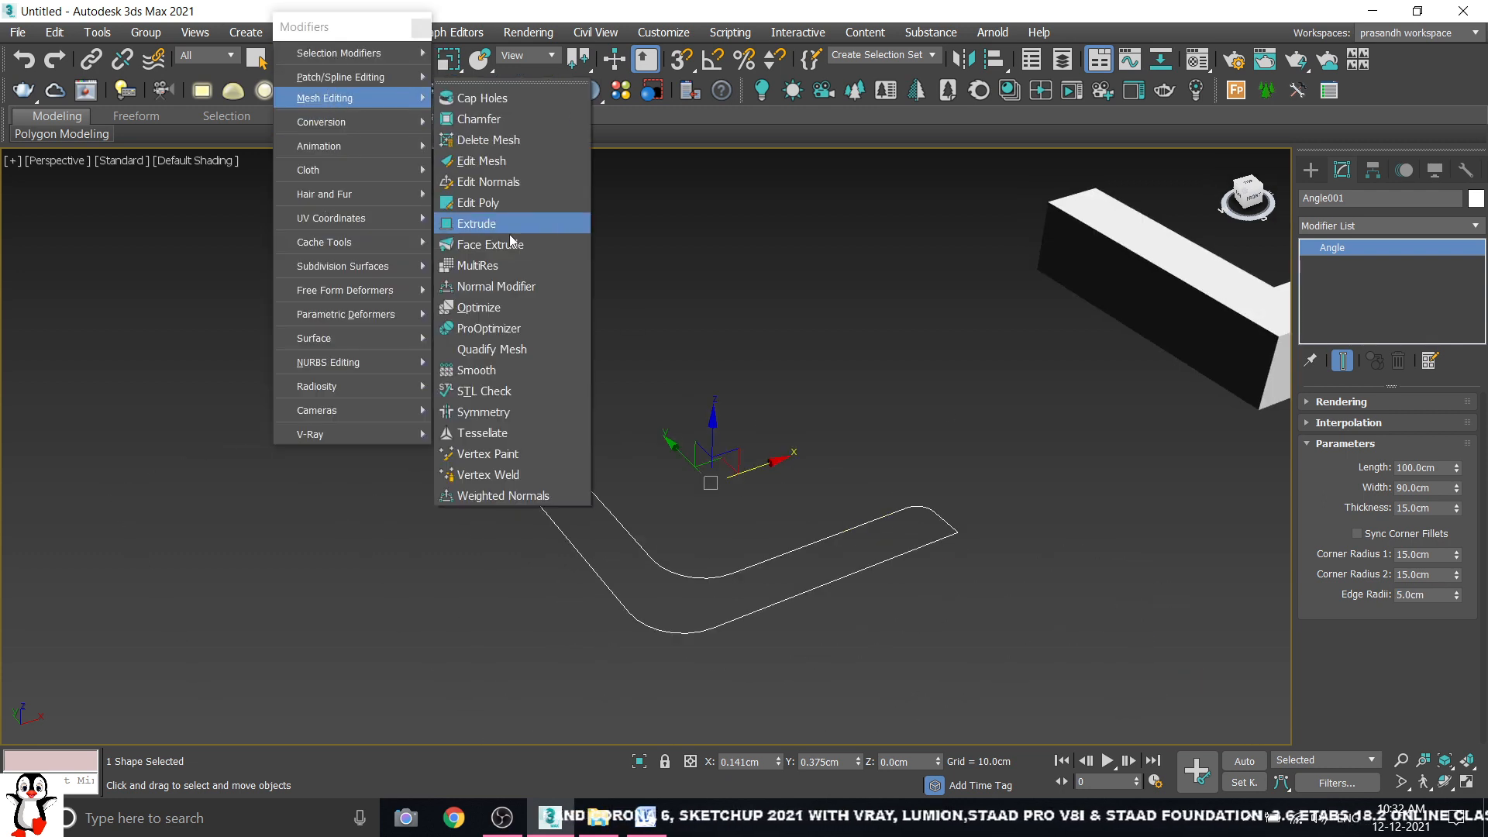
{"action": "left_click", "coordinate": [503, 225]}
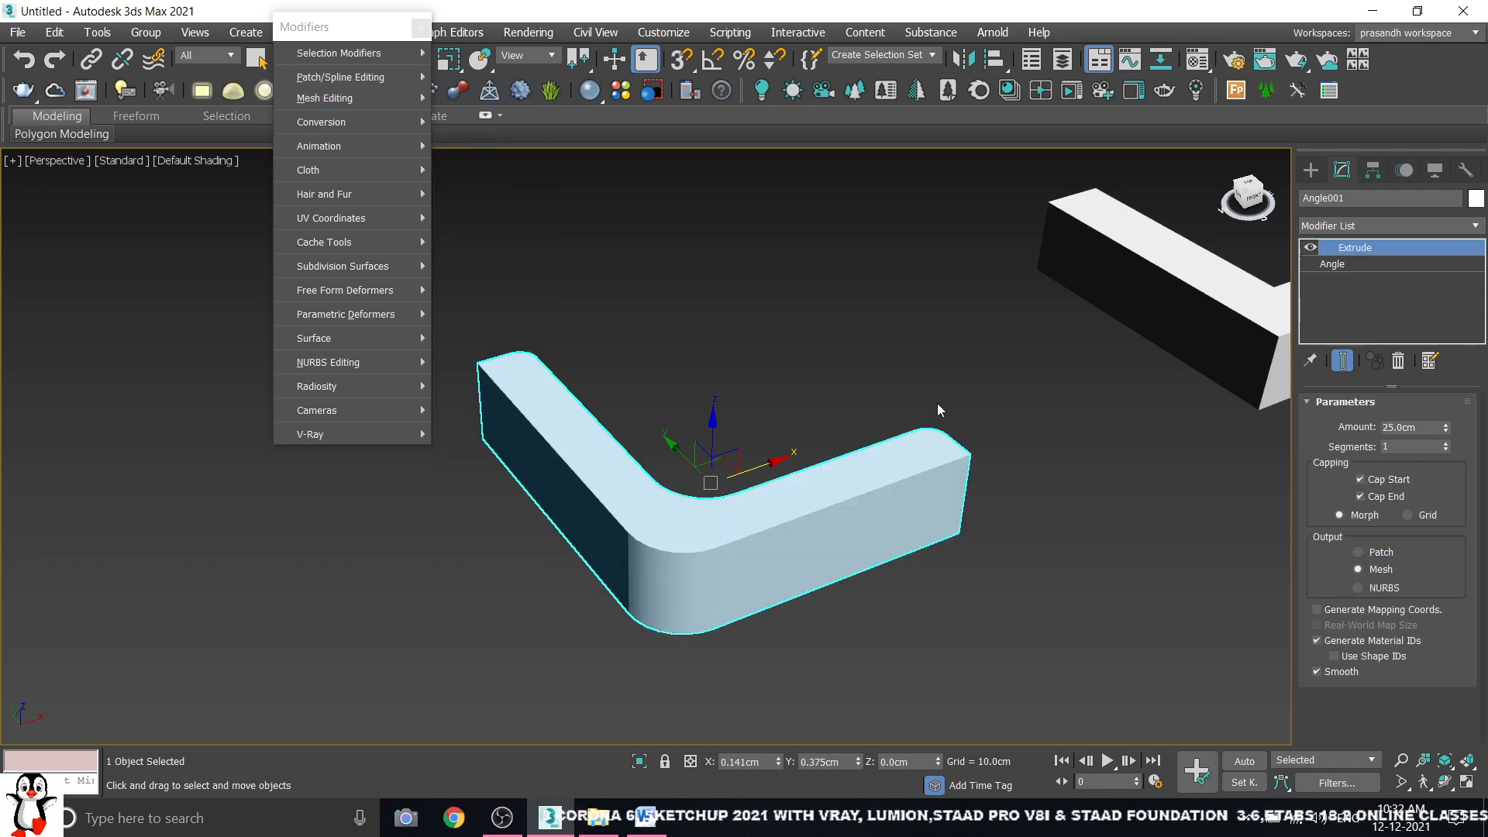
{"action": "key", "text": "ctrl+z"}
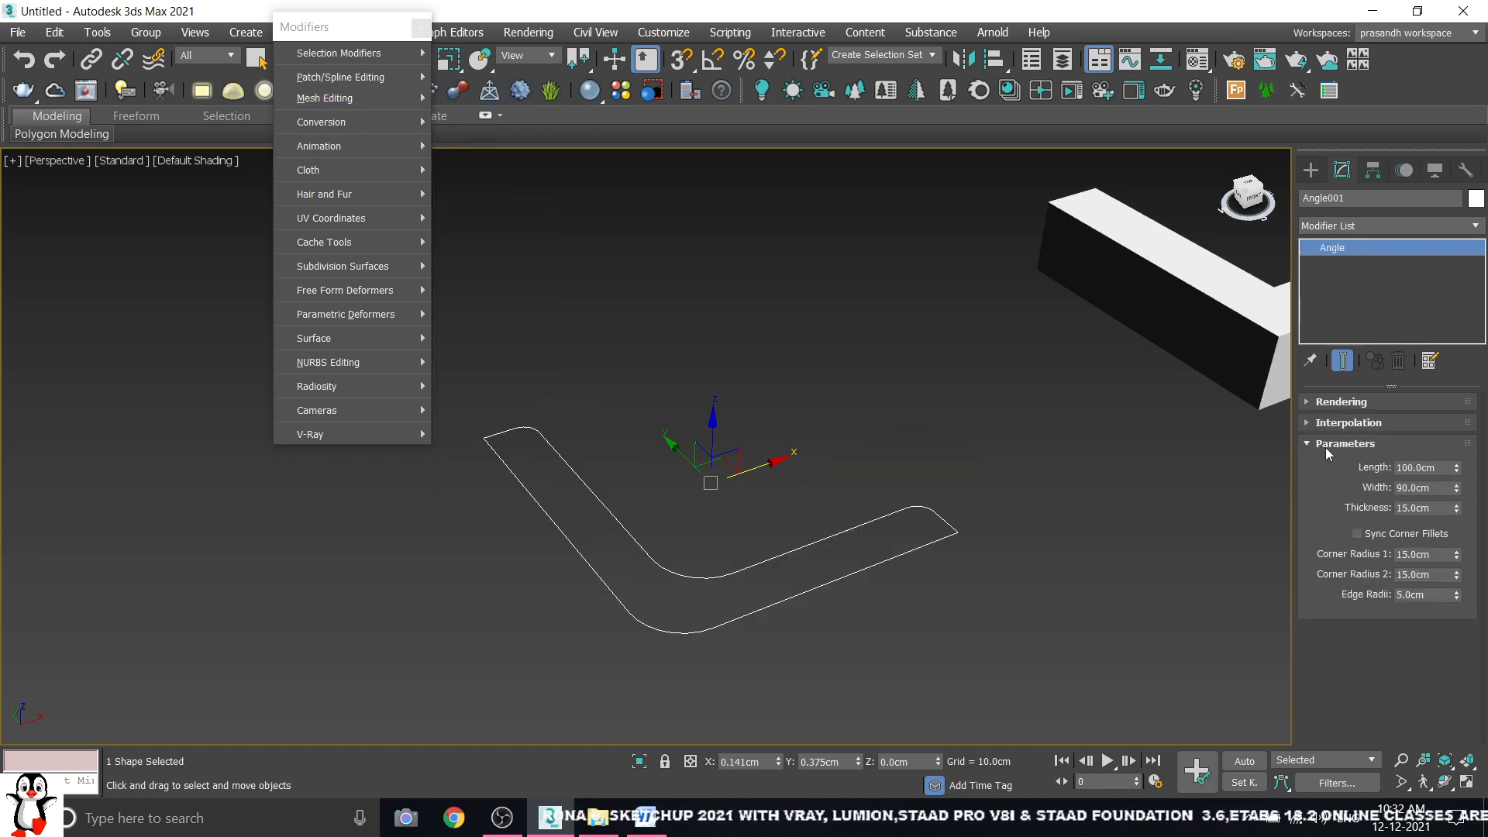
- Make the angle shape's outline renderable by turning on Enable In Renderer and Enable In Viewport
{"action": "left_click", "coordinate": [1325, 443]}
{"action": "left_click", "coordinate": [1341, 401]}
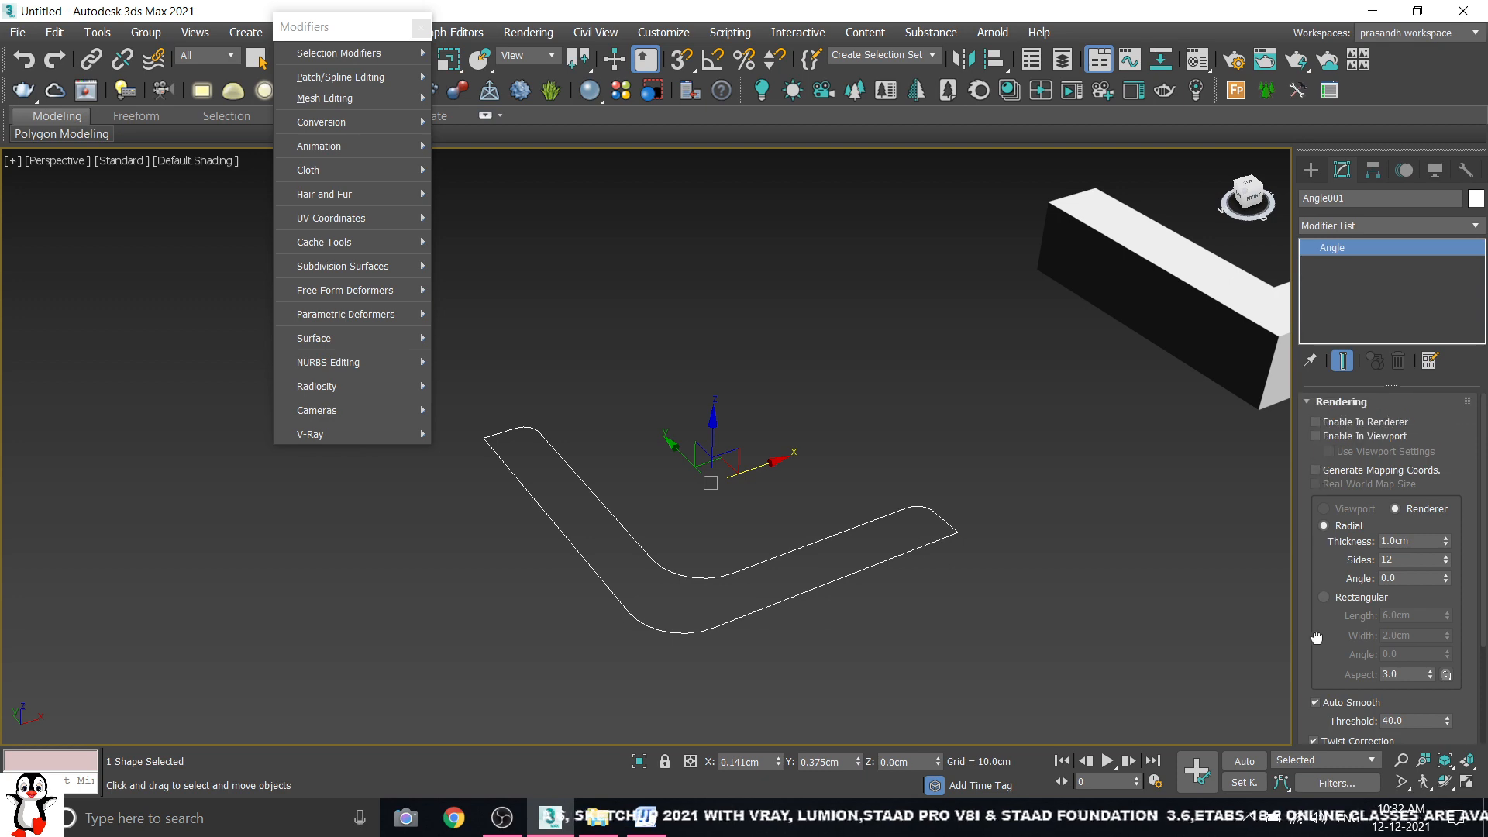
{"action": "left_click", "coordinate": [1315, 435]}
{"action": "scroll", "coordinate": [611, 564], "scroll_direction": "up", "scroll_amount": 5}
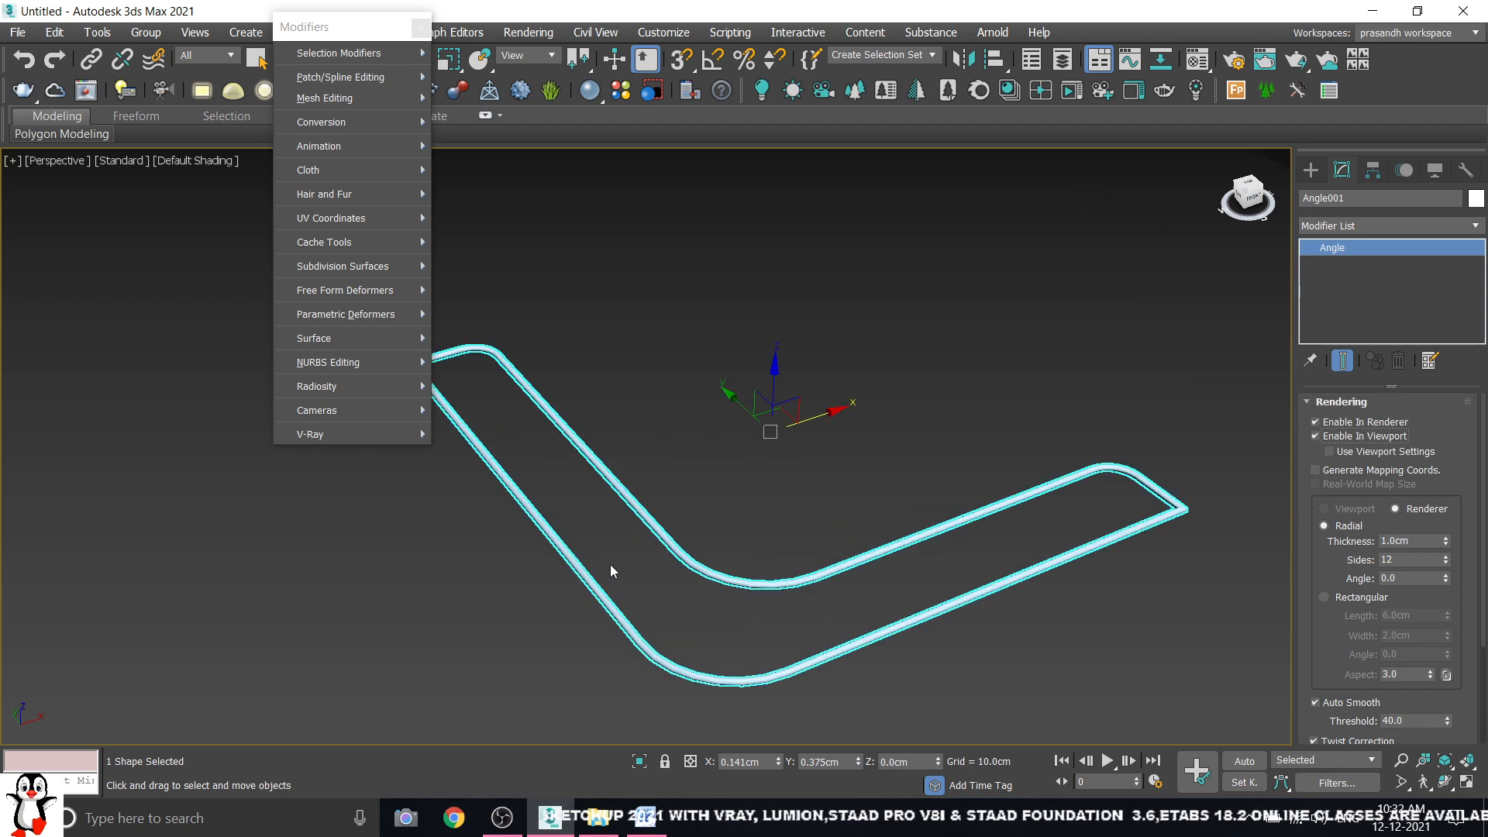
{"action": "left_click", "coordinate": [421, 27]}
{"action": "middle_click_drag", "start_coordinate": [843, 532], "coordinate": [767, 434]}
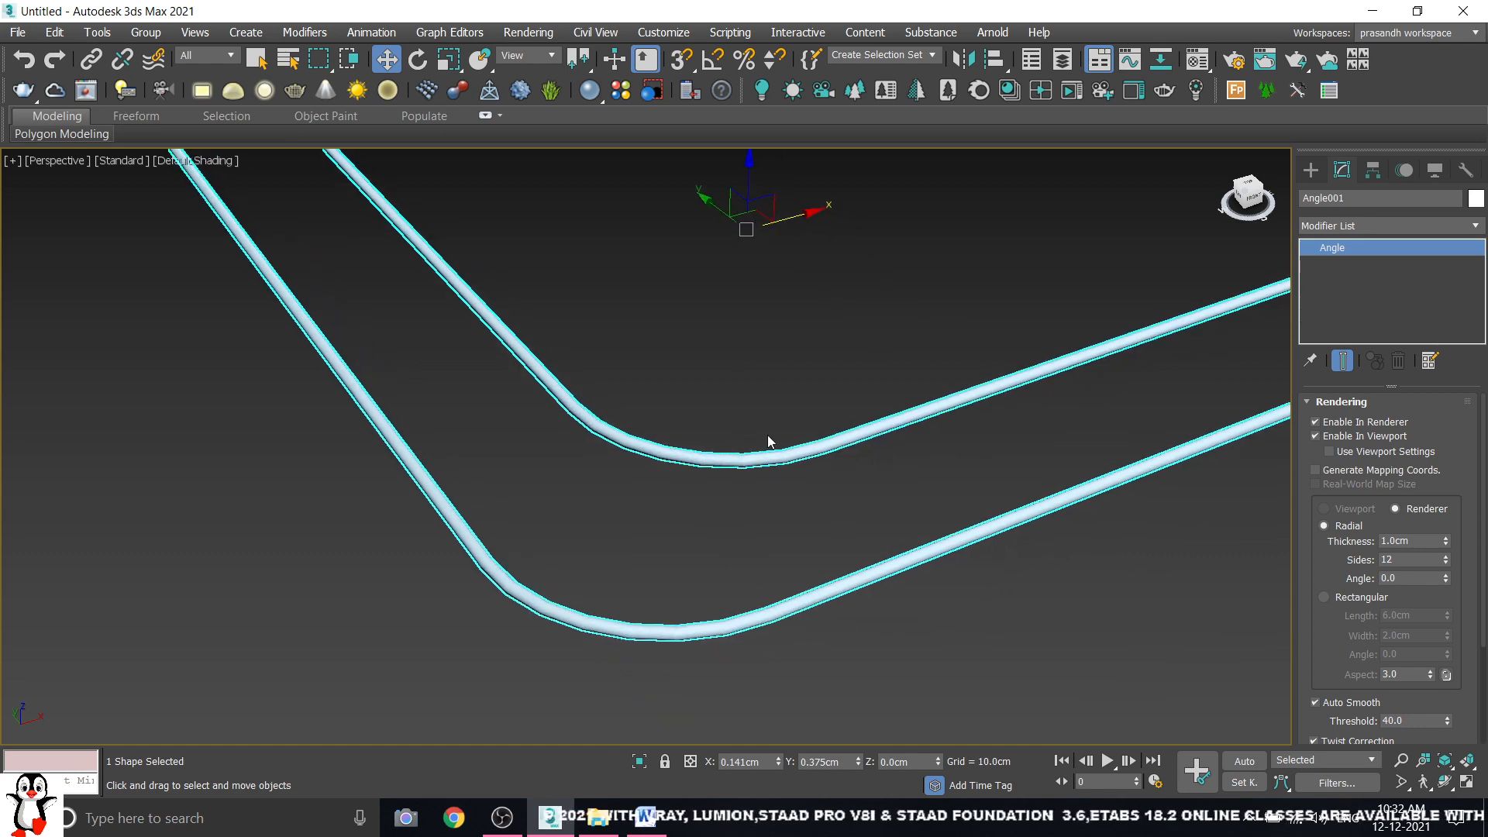
- Set the radial rendering thickness of the angle shape to 5 cm
{"action": "left_click_drag", "start_coordinate": [1410, 541], "coordinate": [1357, 542]}
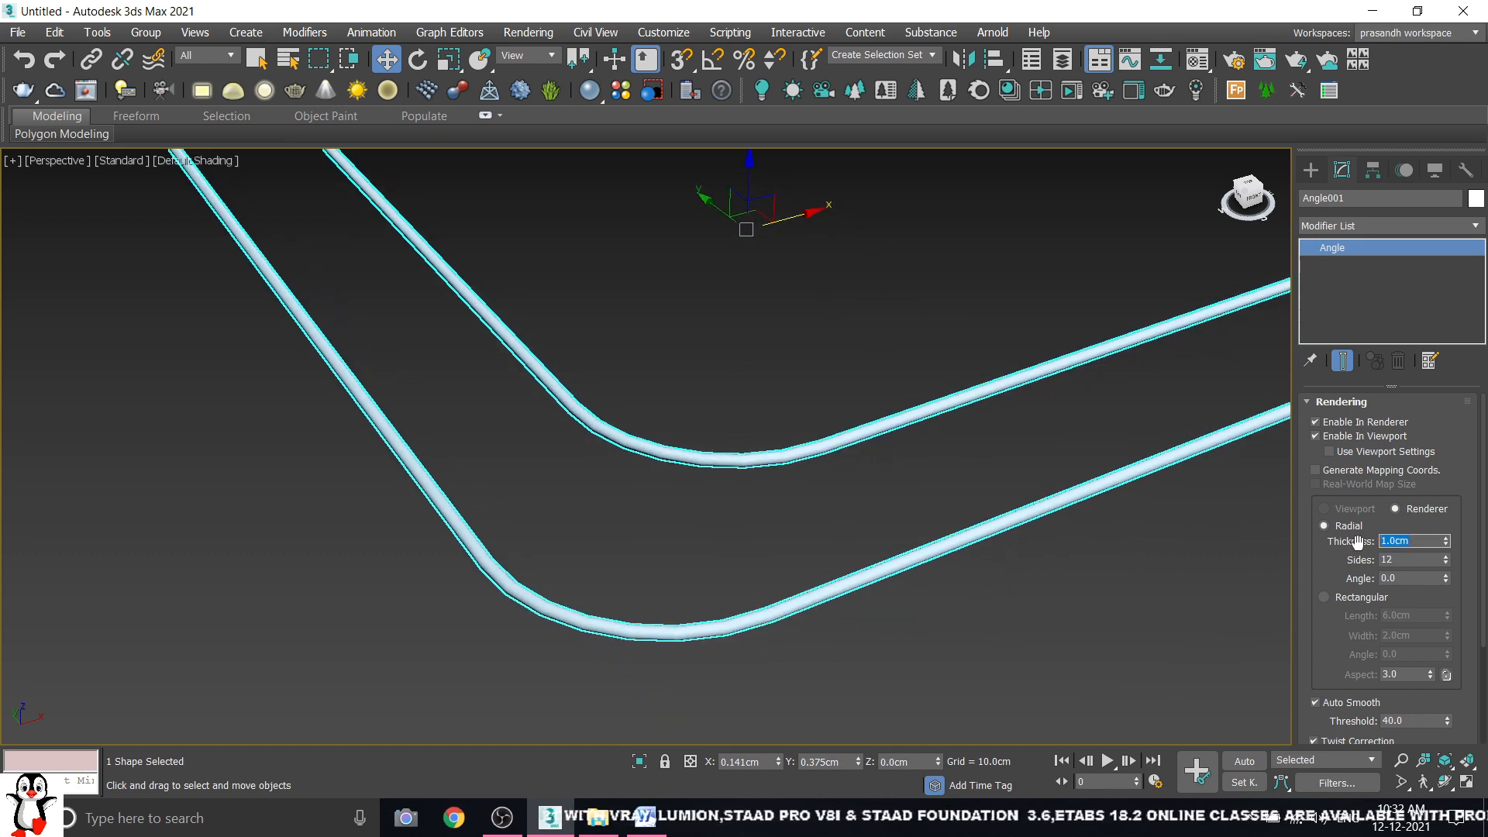
{"action": "type", "text": "5"}
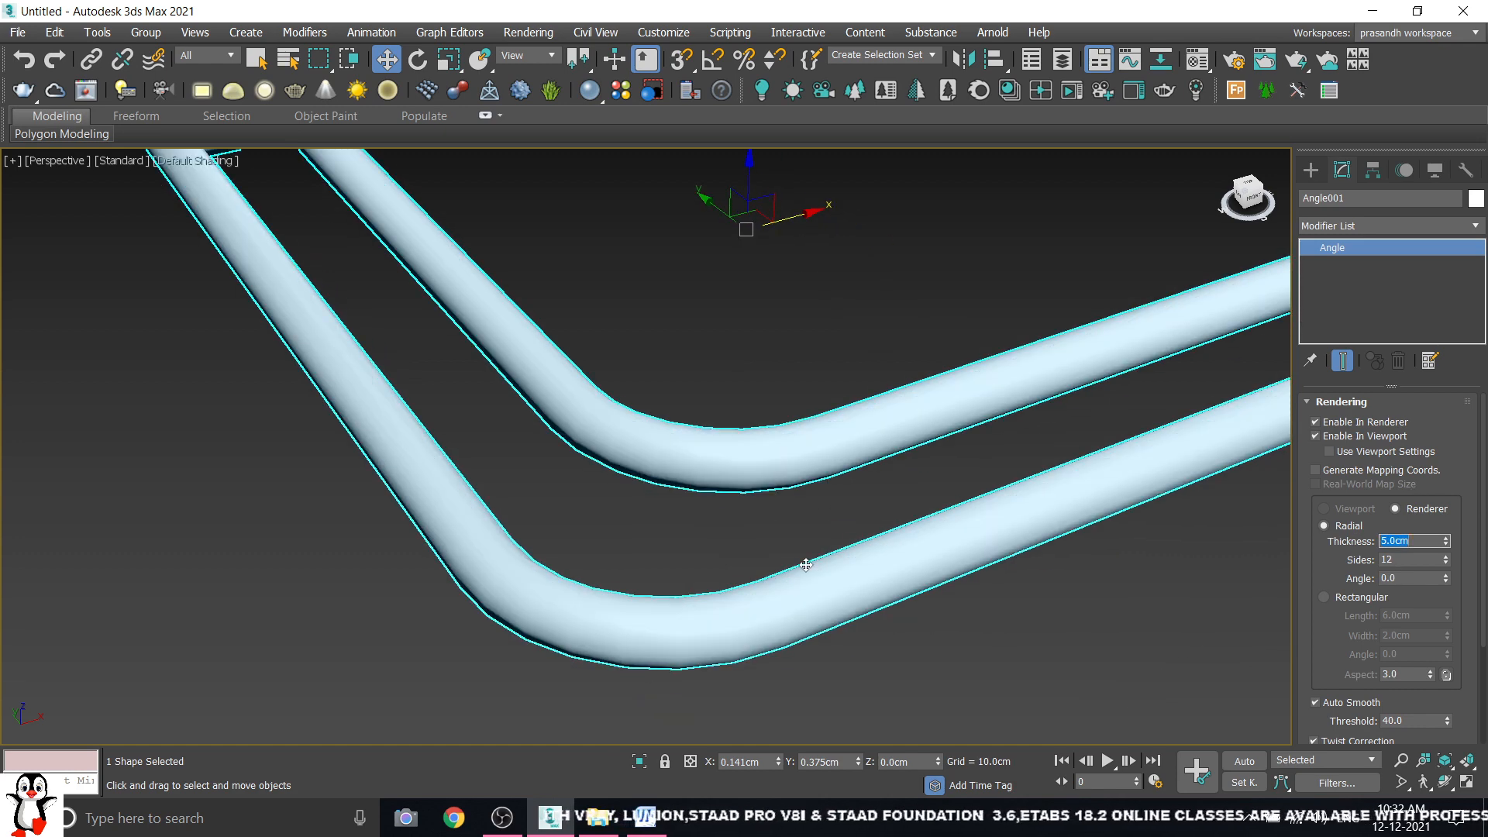
{"action": "scroll", "coordinate": [1240, 561], "scroll_direction": "down", "scroll_amount": 5}
{"action": "middle_click_drag", "start_coordinate": [1240, 561], "coordinate": [837, 539]}
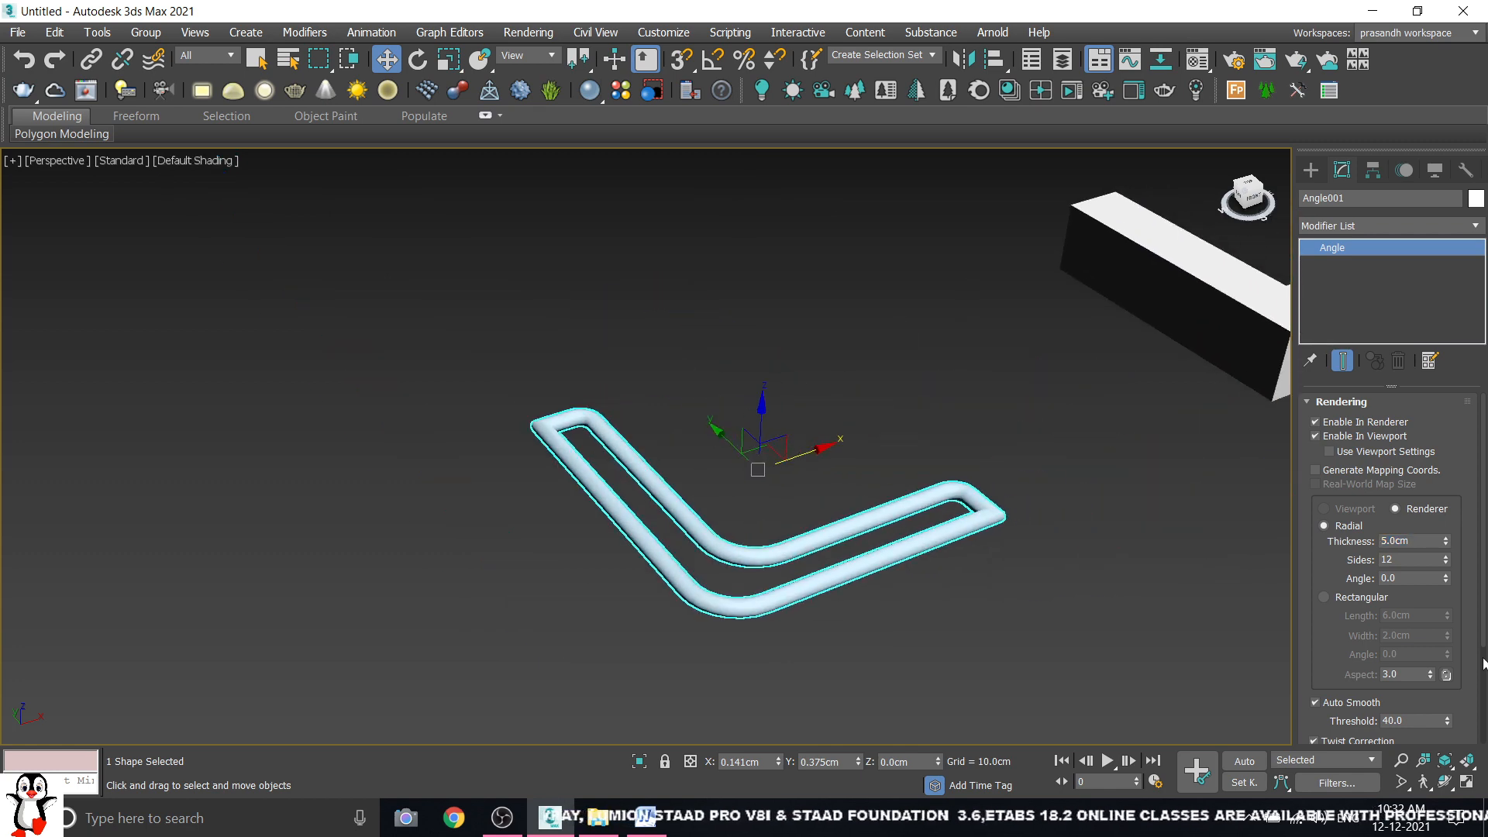
- Switch the angle shape's rendering to a rectangular cross-section and set its length to 10 cm
{"action": "left_click", "coordinate": [1338, 598]}
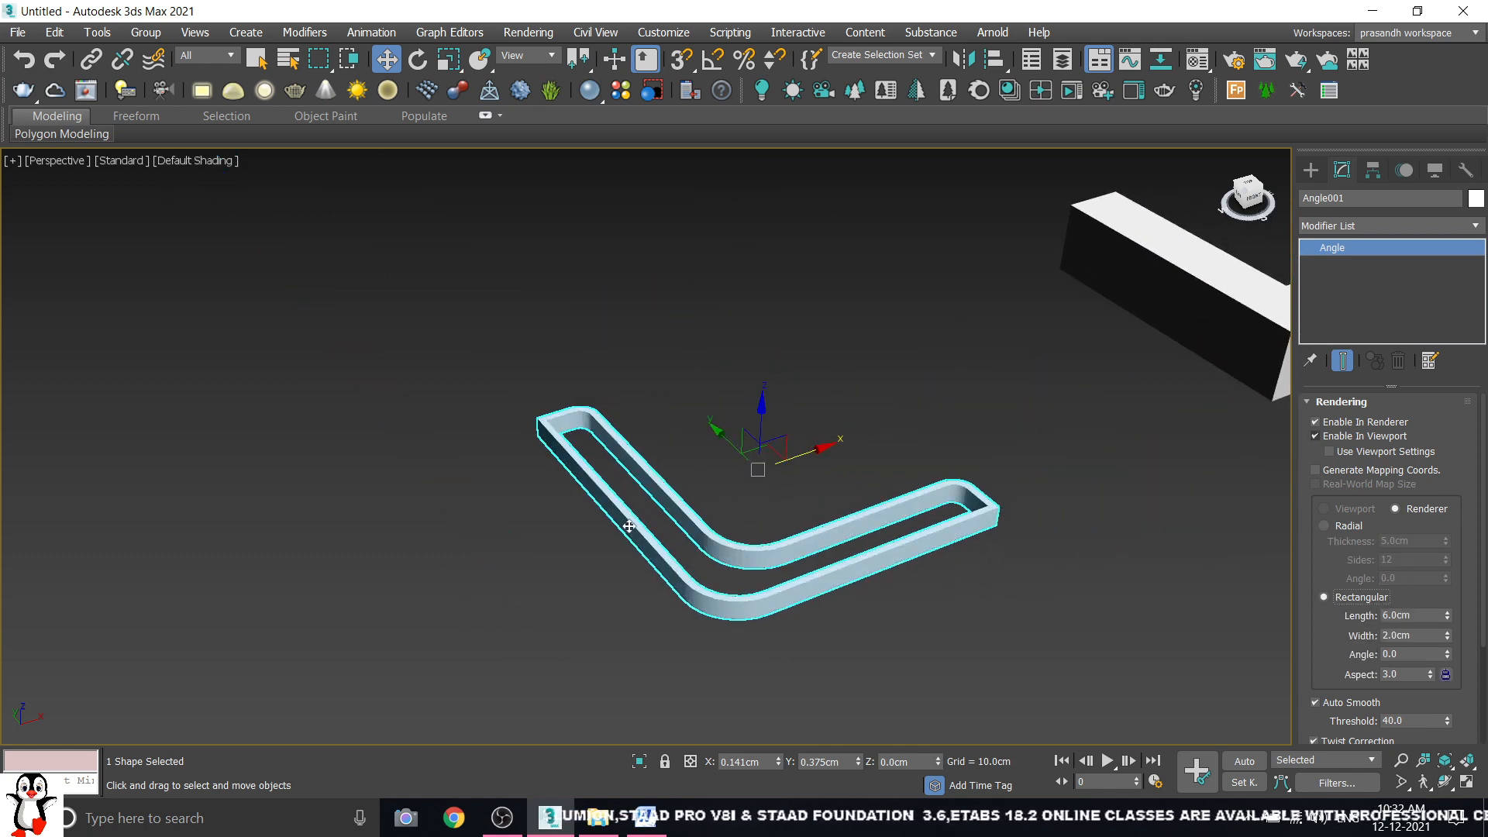
{"action": "scroll", "coordinate": [629, 523], "scroll_direction": "up", "scroll_amount": 4}
{"action": "left_click_drag", "start_coordinate": [1419, 617], "coordinate": [1315, 622]}
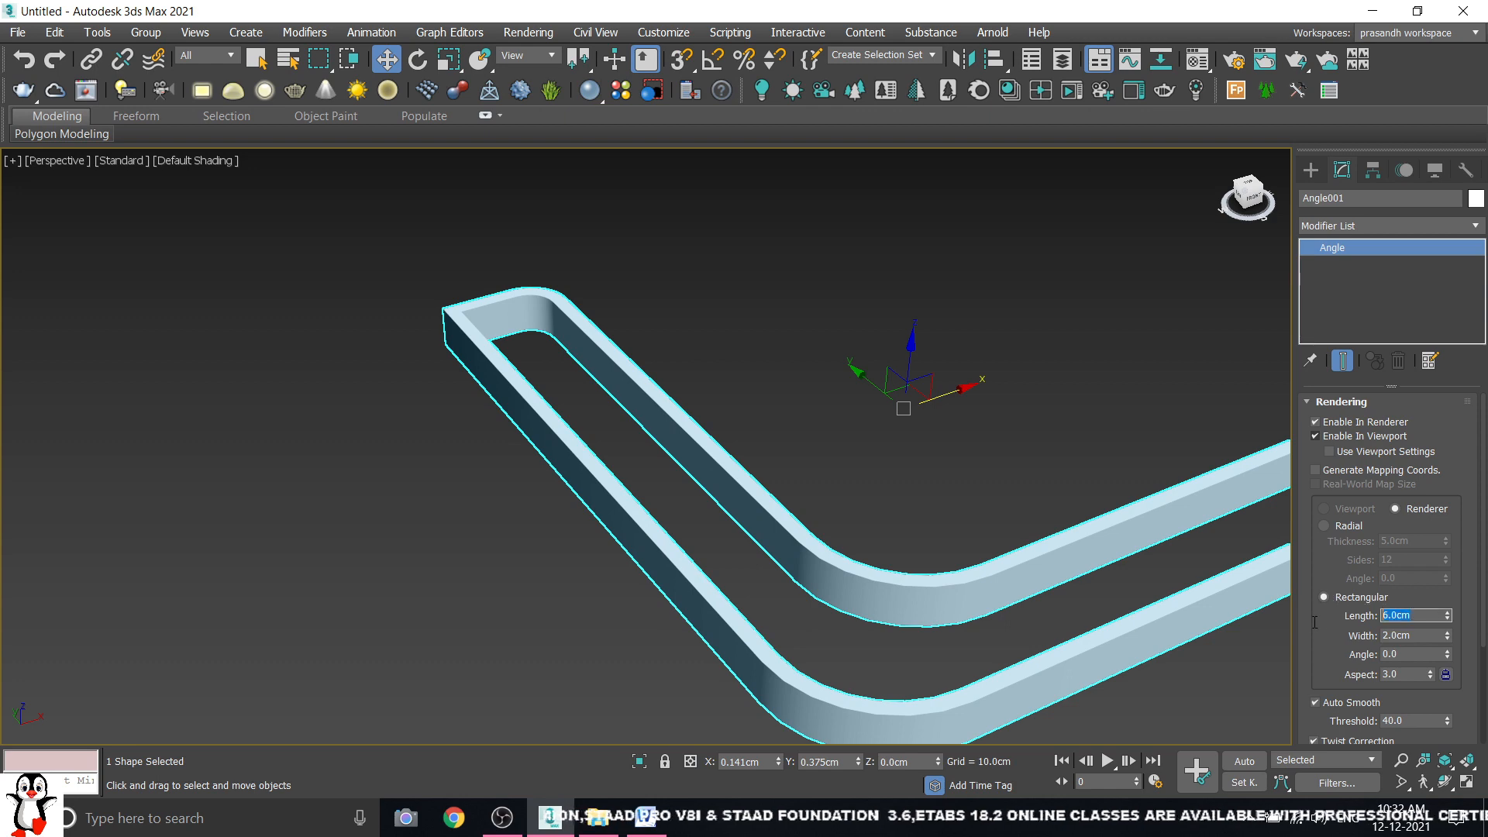
{"action": "type", "text": "10"}
{"action": "key", "text": "Return"}
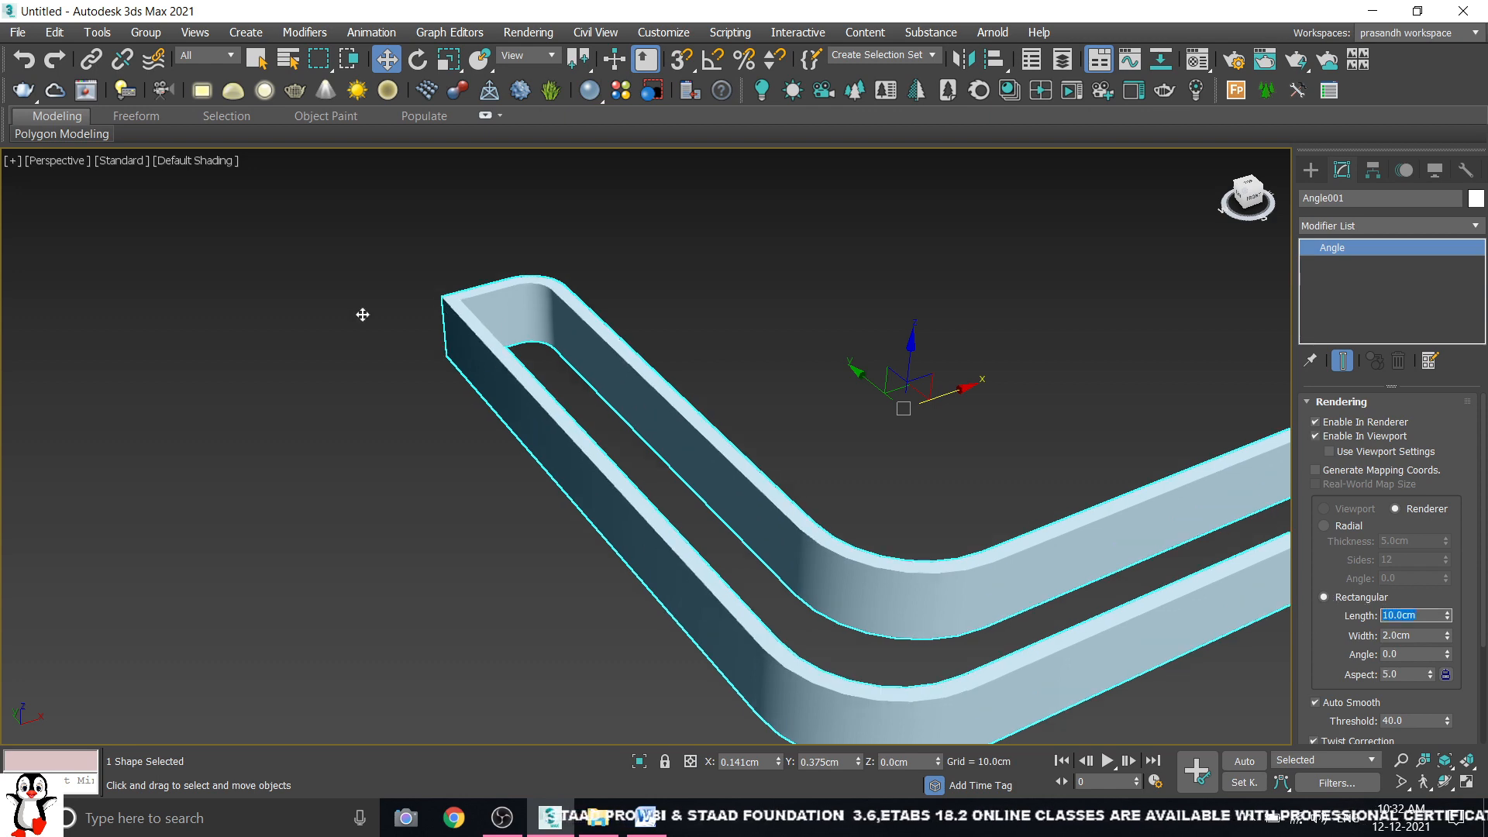
{"action": "scroll", "coordinate": [772, 467], "scroll_direction": "down", "scroll_amount": 6}
{"action": "middle_click_drag", "start_coordinate": [845, 471], "coordinate": [802, 510], "text": "alt"}
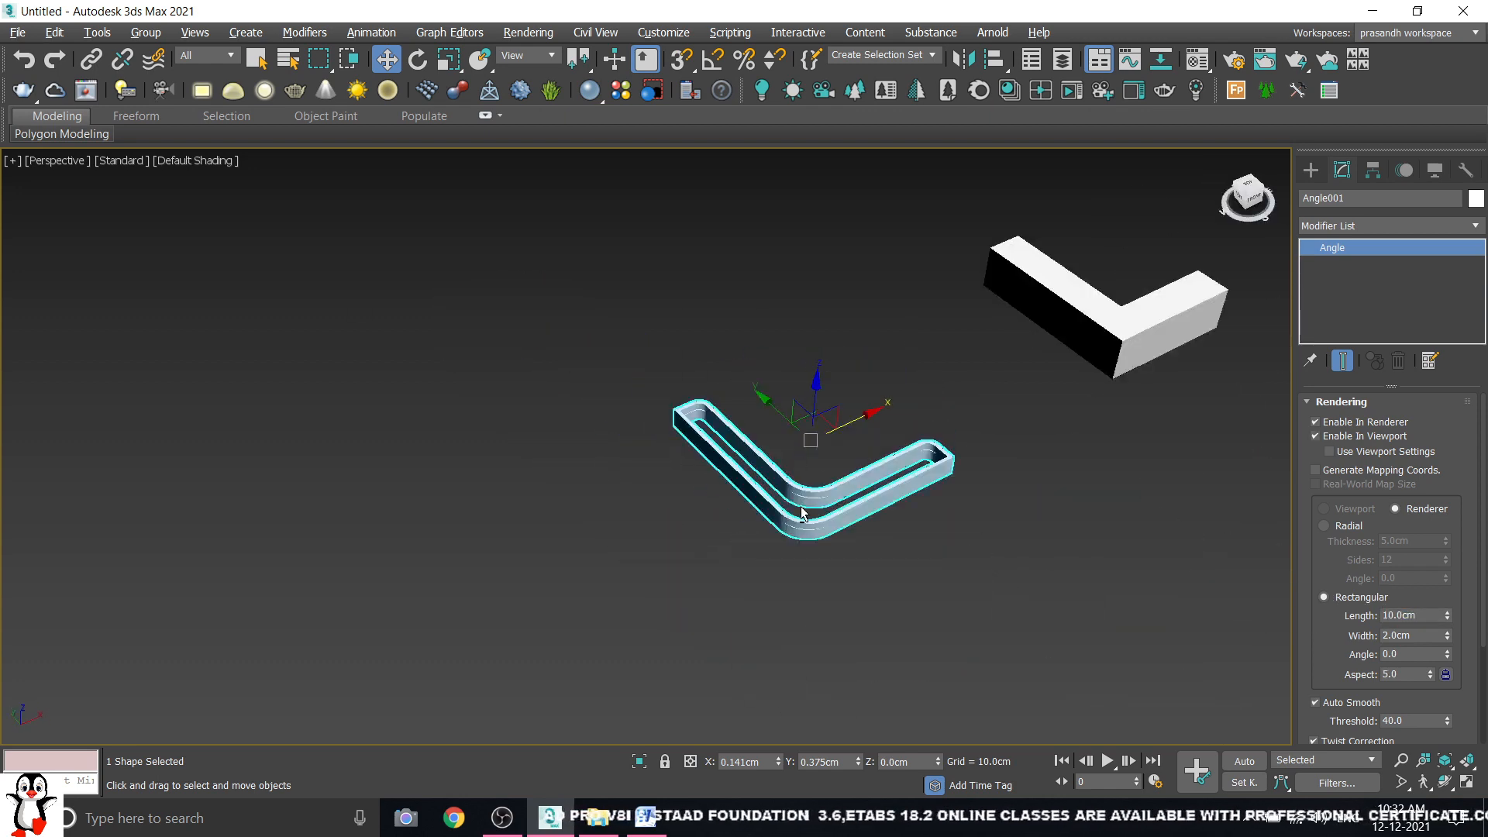
- Delete both angle objects from the scene and show the home grid for new extended splines
{"action": "scroll", "coordinate": [803, 513], "scroll_direction": "down", "scroll_amount": 4}
{"action": "key", "text": "ctrl+a"}
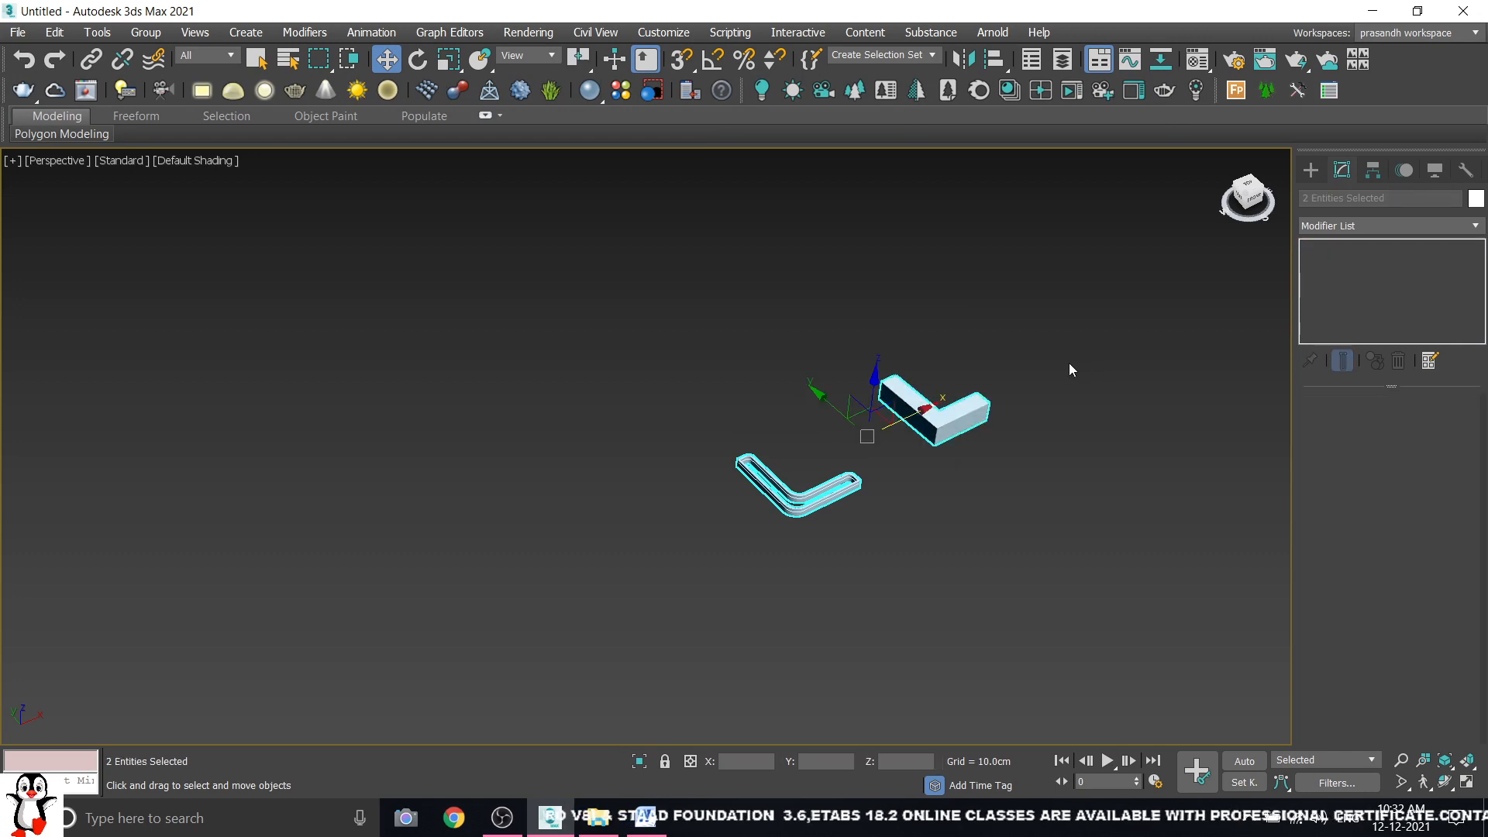
{"action": "key", "text": "Delete"}
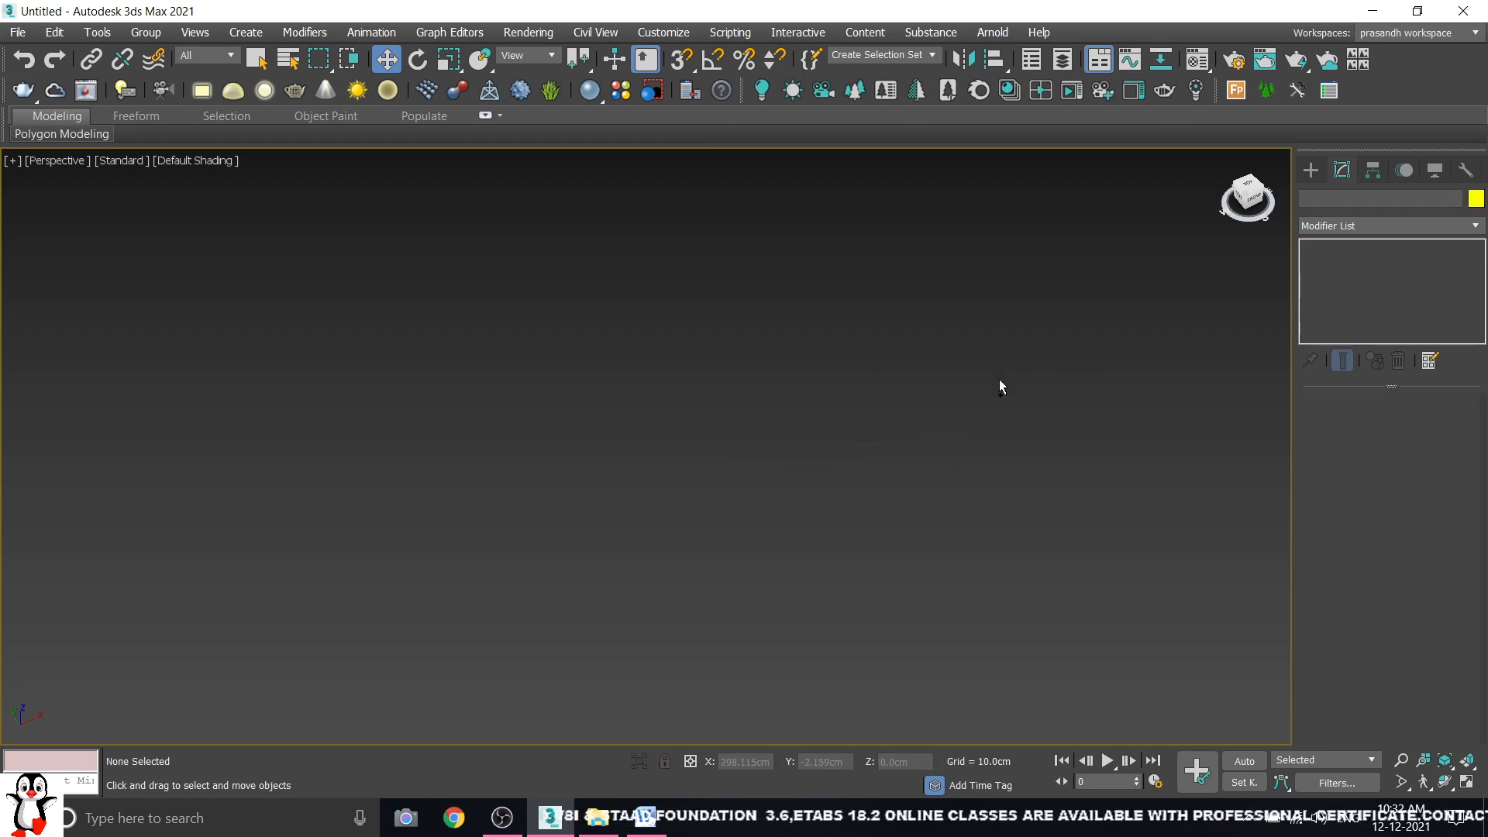
{"action": "left_click", "coordinate": [1311, 170]}
{"action": "key", "text": "g"}
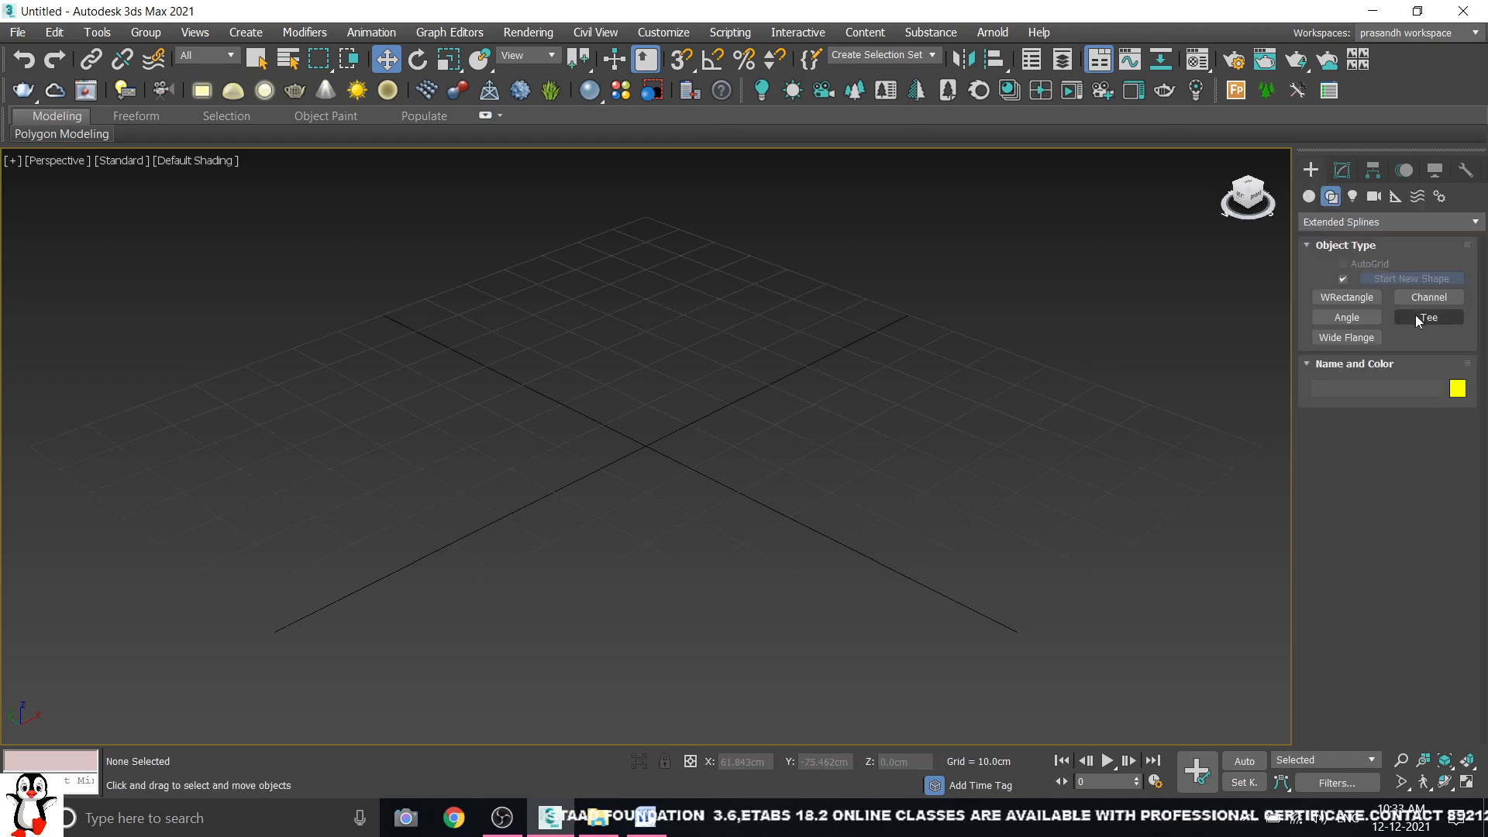
- Try drawing a Tee extended spline on the grid, and turn off renderer and viewport rendering for new shapes
{"action": "left_click", "coordinate": [1414, 315]}
{"action": "scroll", "coordinate": [543, 423], "scroll_direction": "down", "scroll_amount": 2}
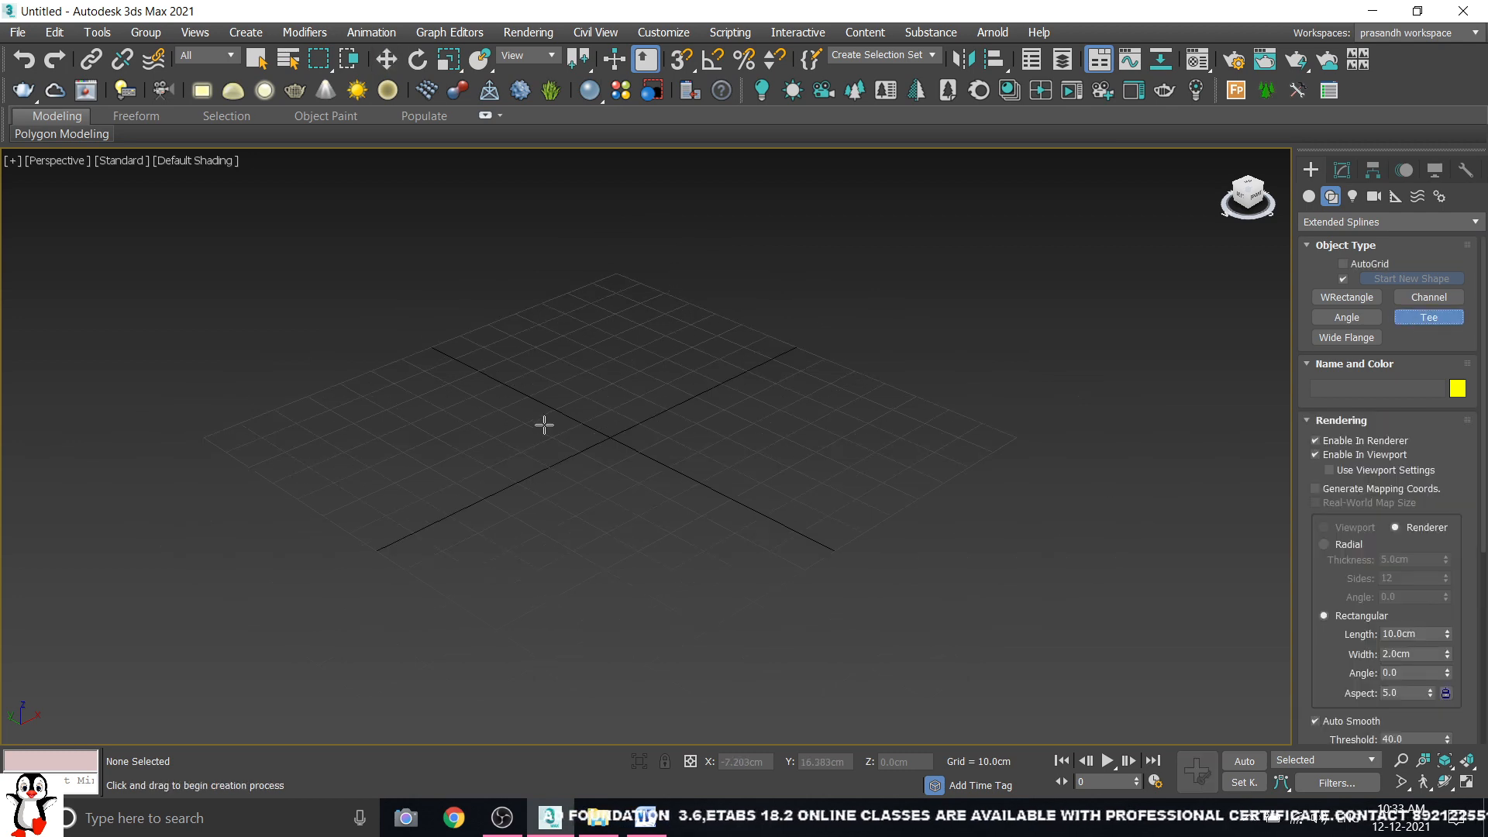
{"action": "scroll", "coordinate": [544, 426], "scroll_direction": "down", "scroll_amount": 2}
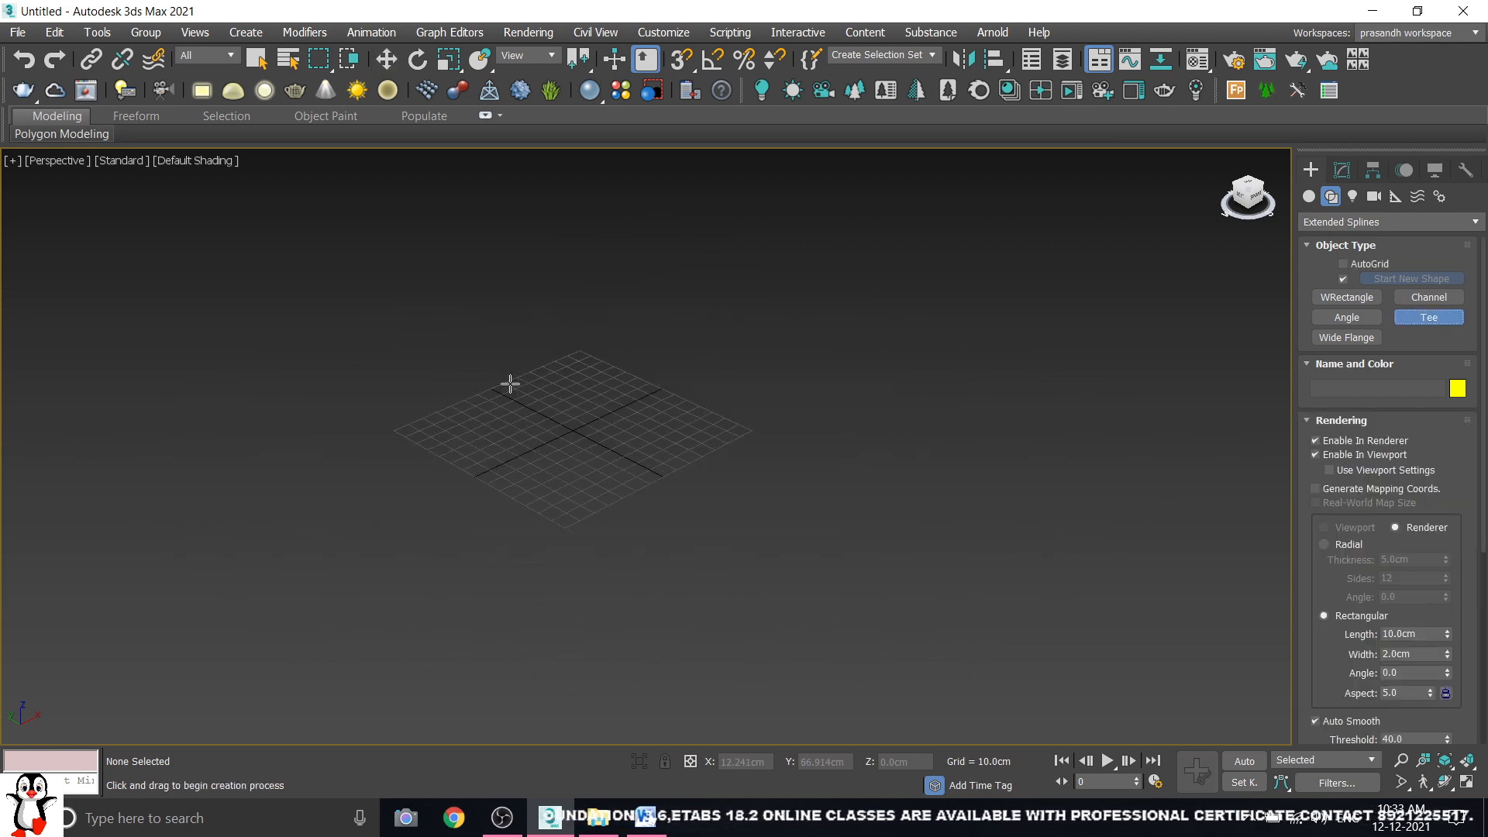
{"action": "left_click_drag", "start_coordinate": [510, 384], "coordinate": [643, 567]}
{"action": "right_click", "coordinate": [643, 556]}
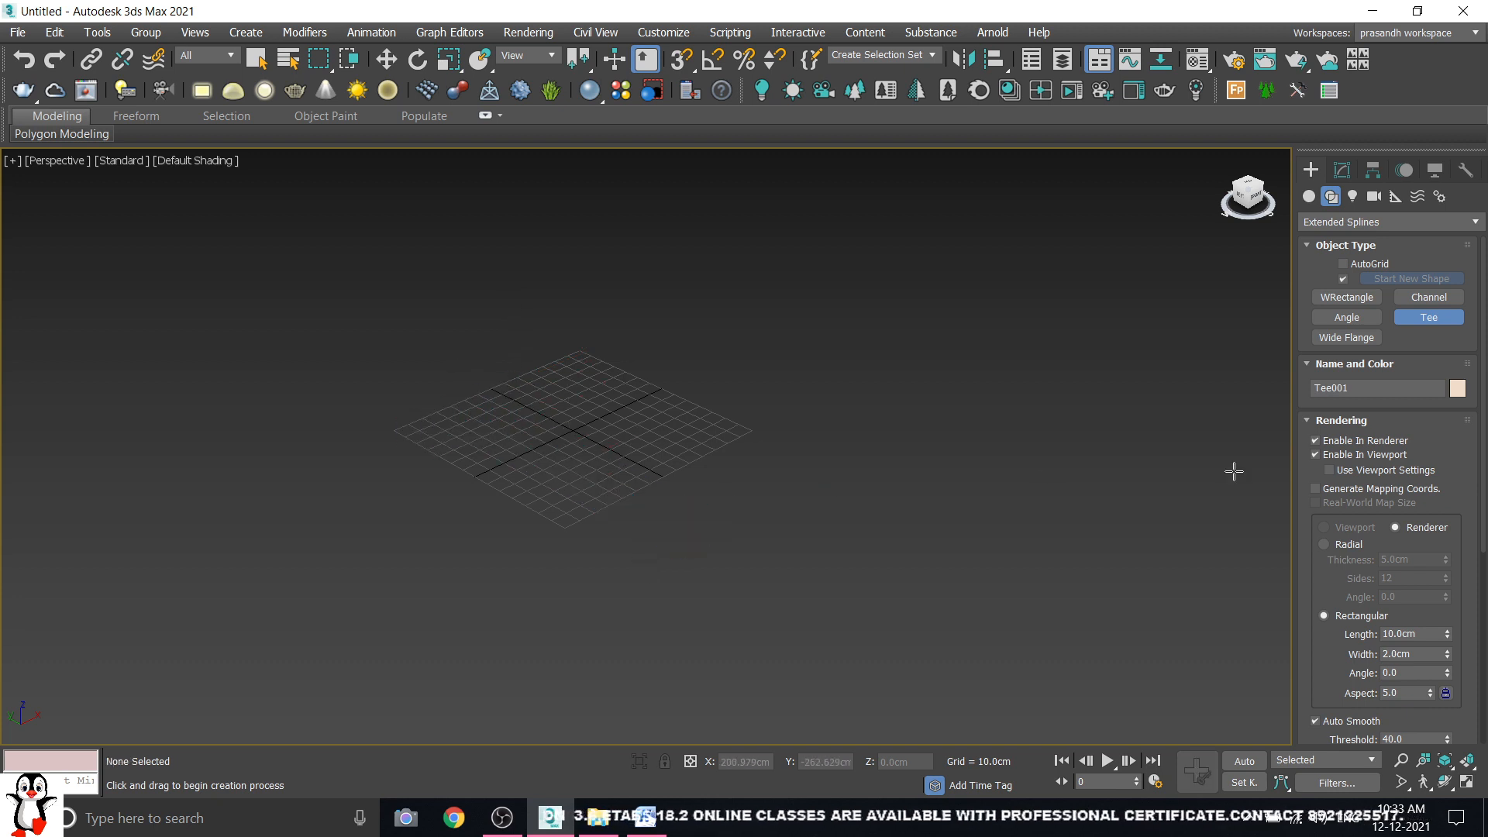
{"action": "left_click", "coordinate": [1331, 456]}
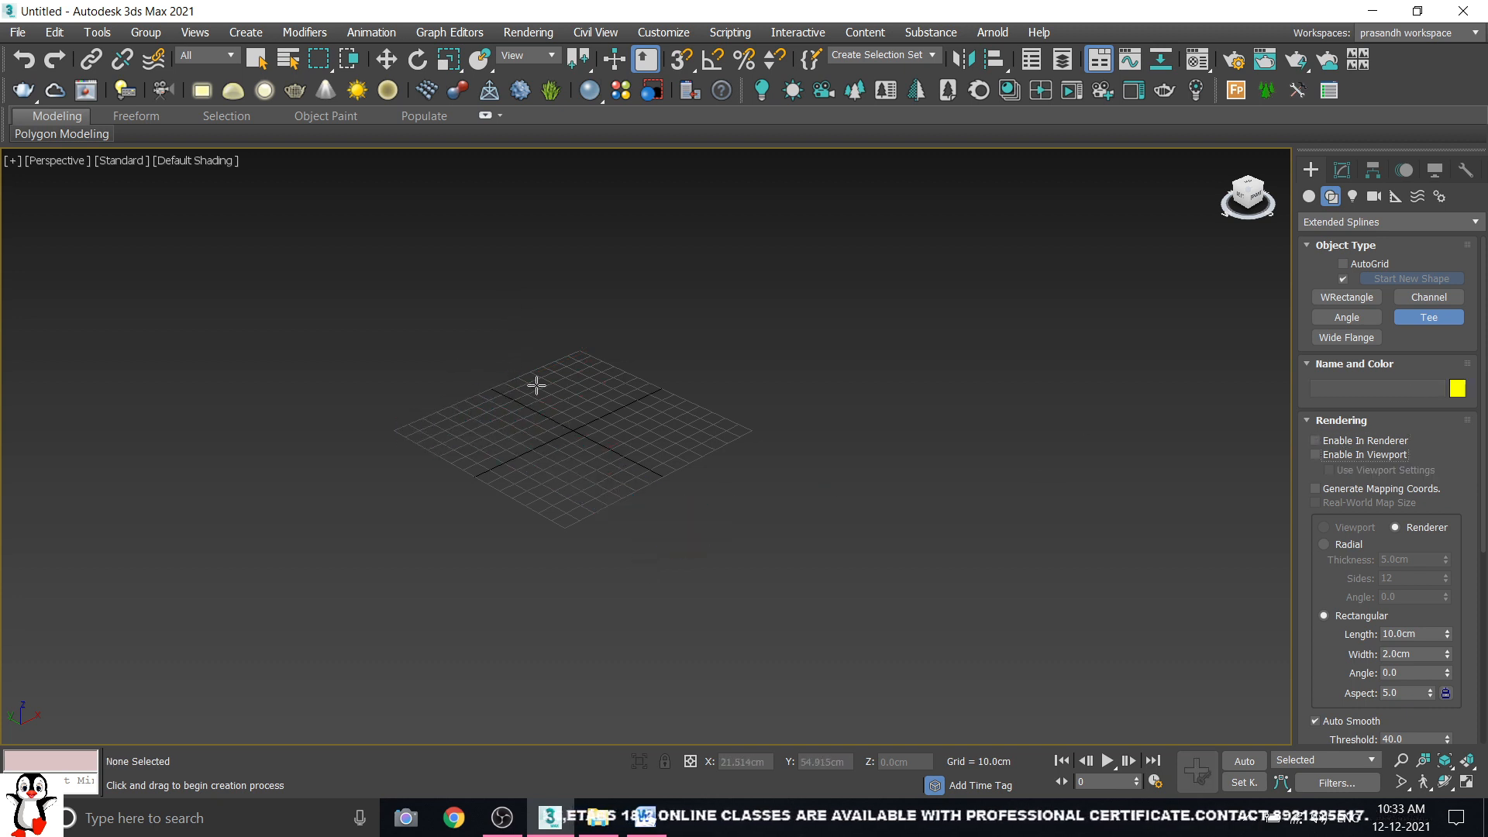
- Draw a Tee extended spline with a long stem across the grid and finish its thickness
{"action": "left_click_drag", "start_coordinate": [532, 379], "coordinate": [938, 696]}
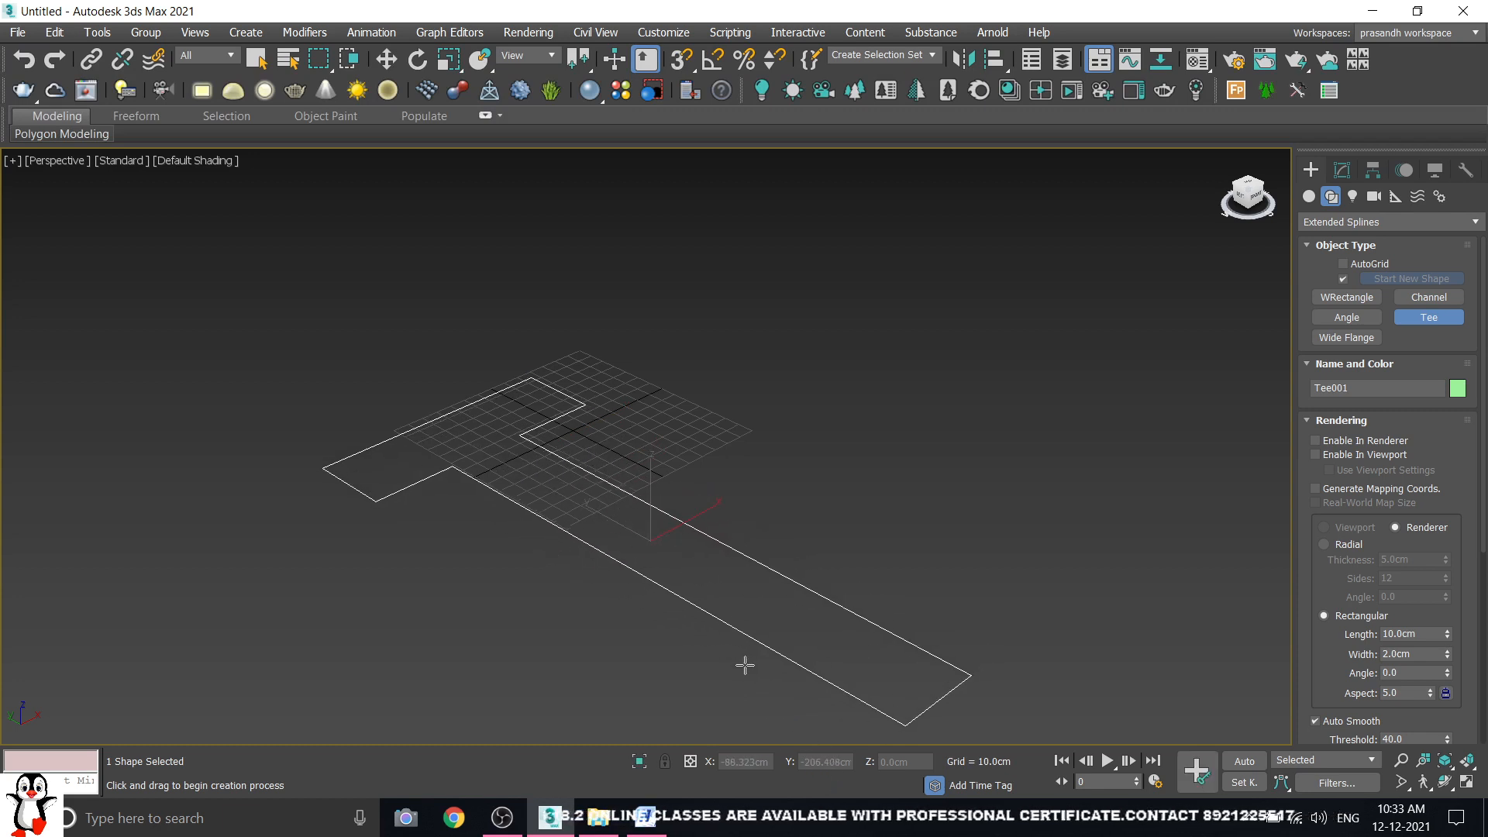
{"action": "left_click", "coordinate": [745, 665]}
{"action": "key", "text": "w"}
- Clone the tee shape as one independent copy along the negative X axis, to about X -3.7 cm
{"action": "scroll", "coordinate": [660, 497], "scroll_direction": "down", "scroll_amount": 3}
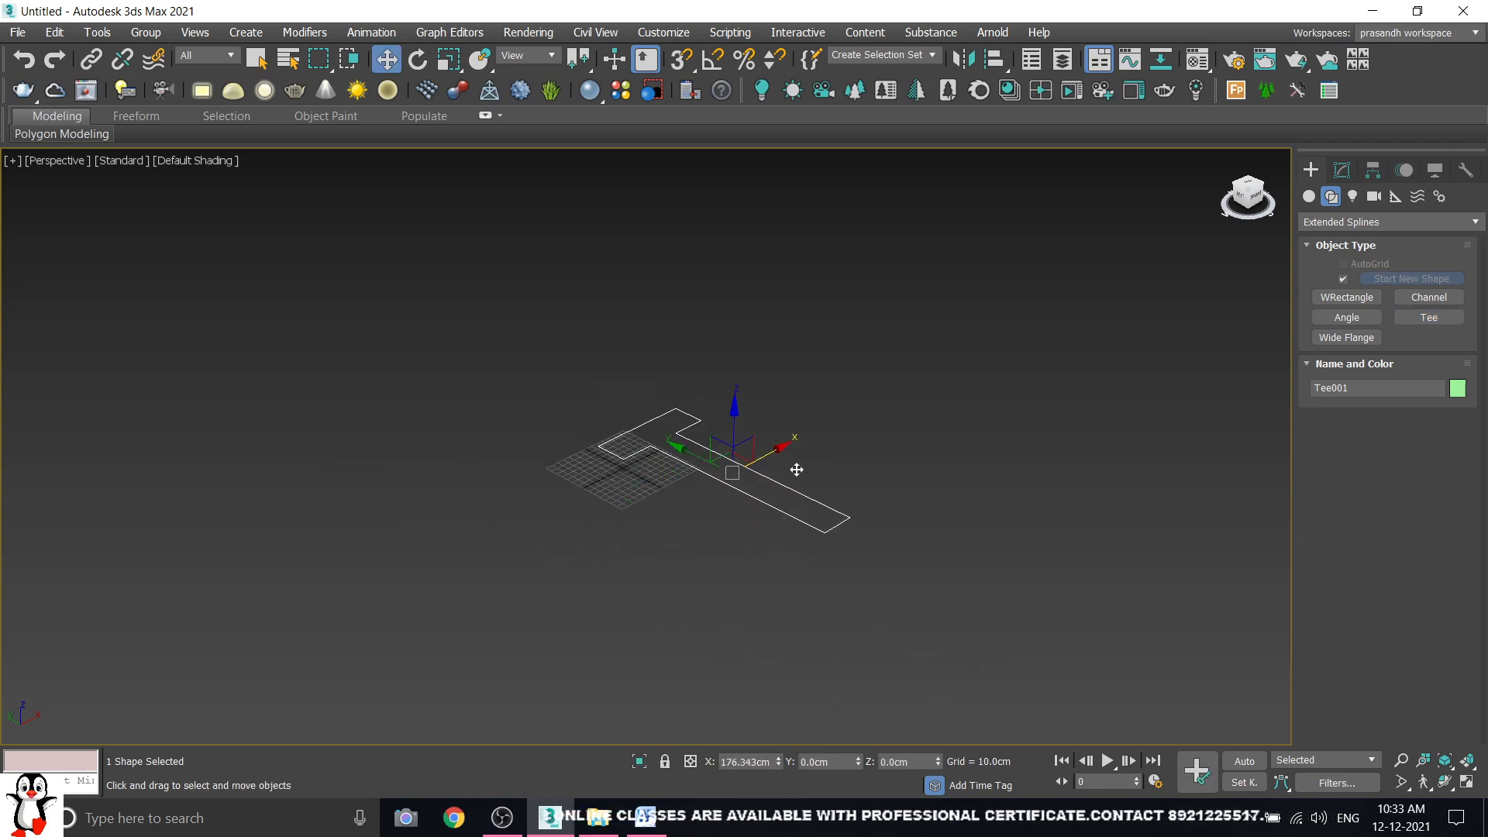
{"action": "scroll", "coordinate": [750, 449], "scroll_direction": "up", "scroll_amount": 4}
{"action": "mouse_move", "coordinate": [749, 425]}
{"action": "left_mouse_down"}
{"action": "mouse_move", "coordinate": [632, 405]}
{"action": "mouse_move", "coordinate": [504, 493]}
{"action": "left_mouse_up"}
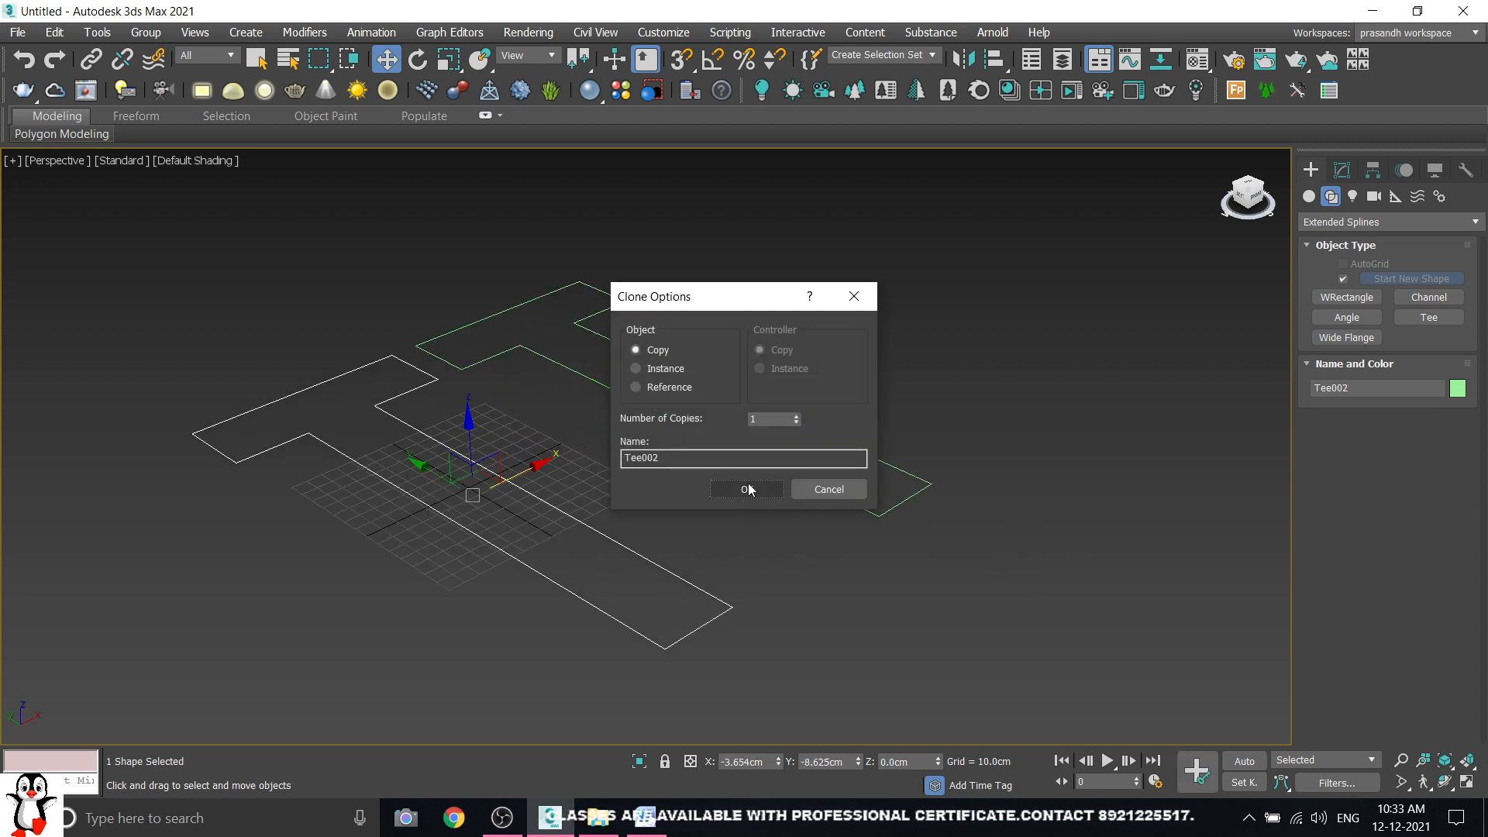
{"action": "left_click", "coordinate": [728, 487]}
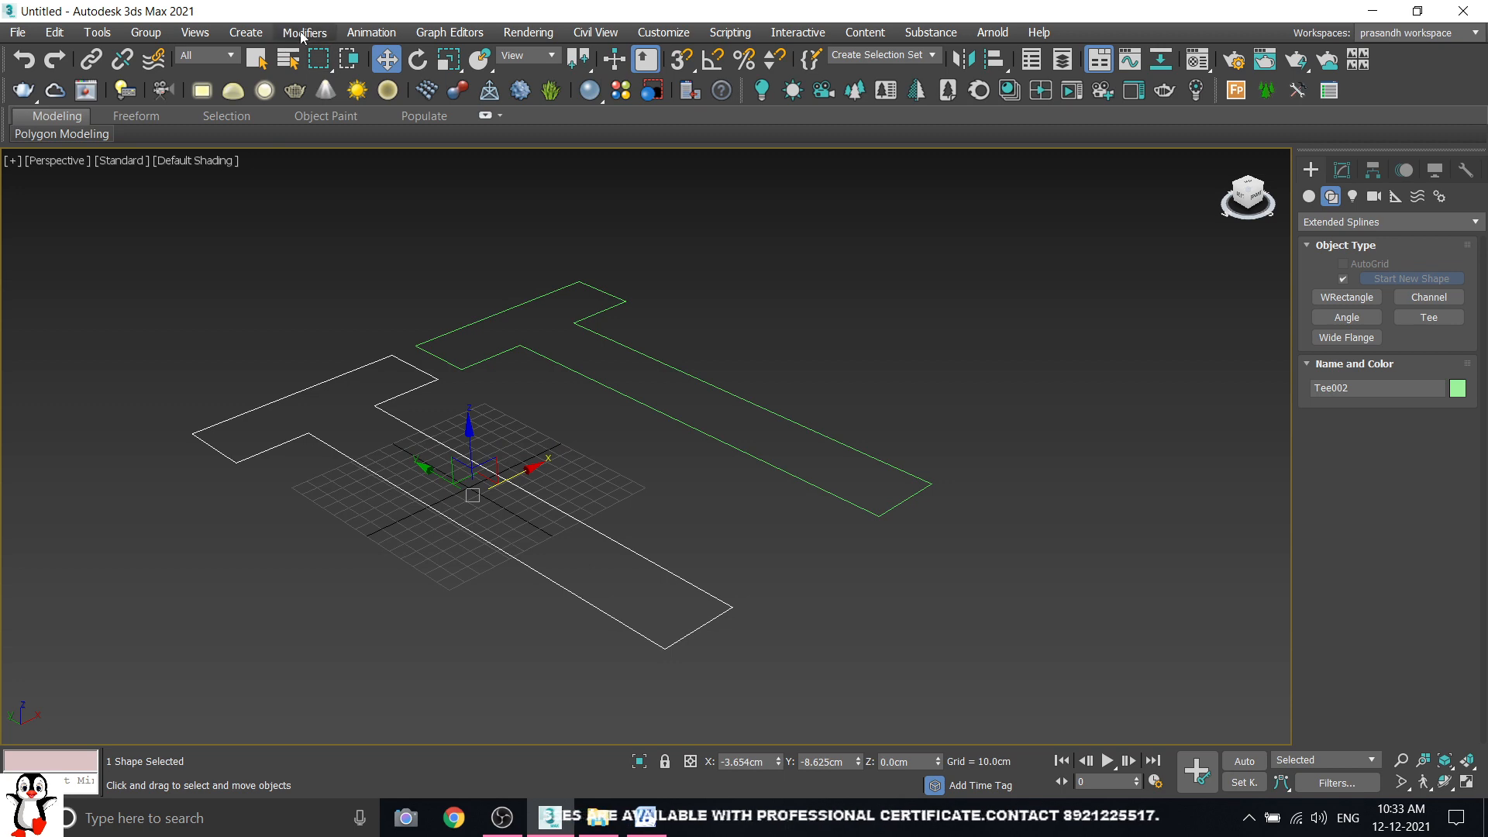
- Apply an Extrude modifier with a 25 cm amount to the copied tee shape
{"action": "left_click", "coordinate": [301, 34]}
{"action": "mouse_move", "coordinate": [327, 108]}
{"action": "left_click", "coordinate": [481, 235]}
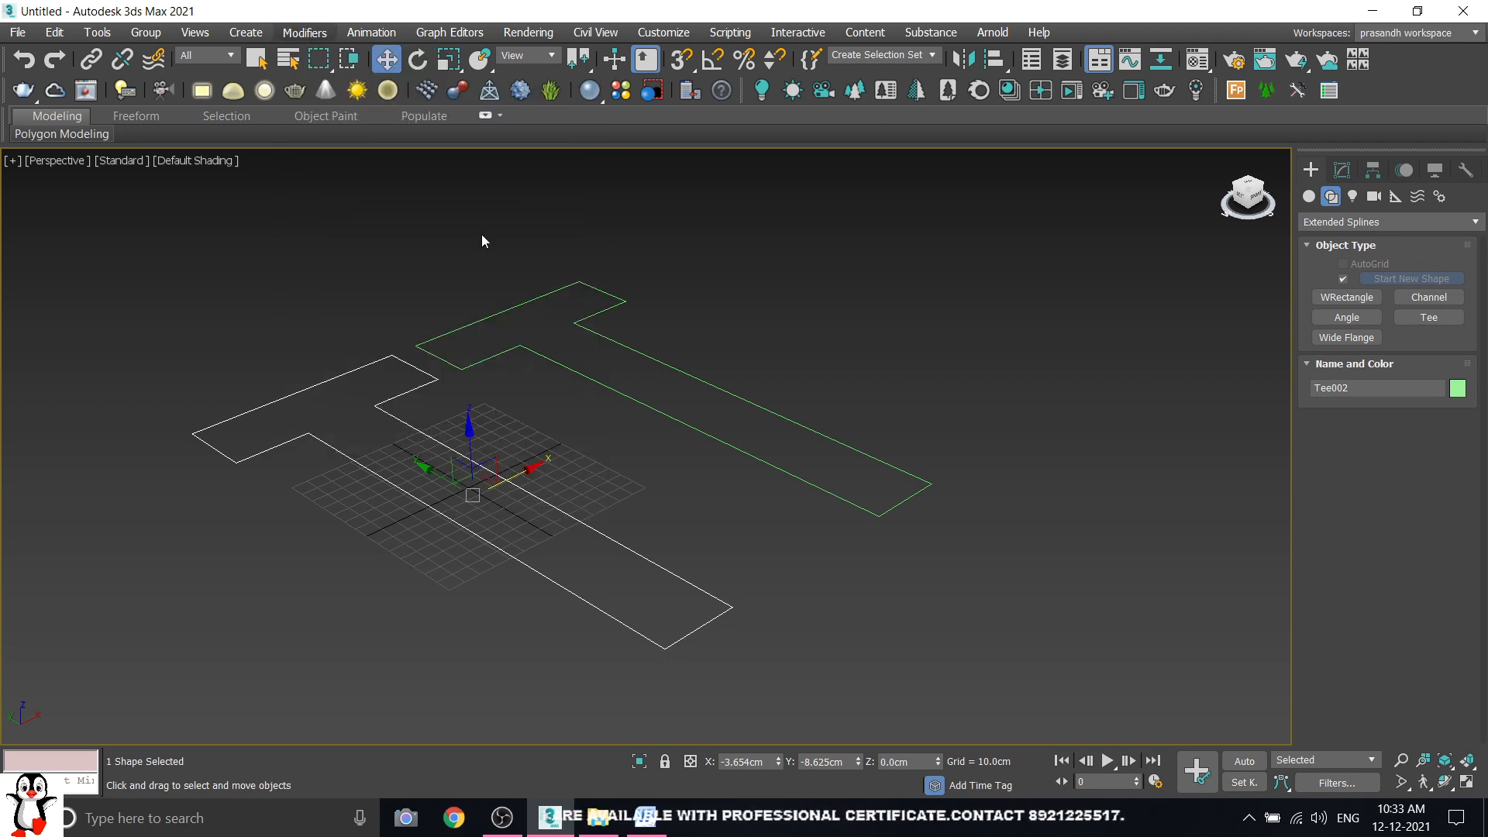
{"action": "middle_click_drag", "start_coordinate": [800, 322], "coordinate": [601, 425]}
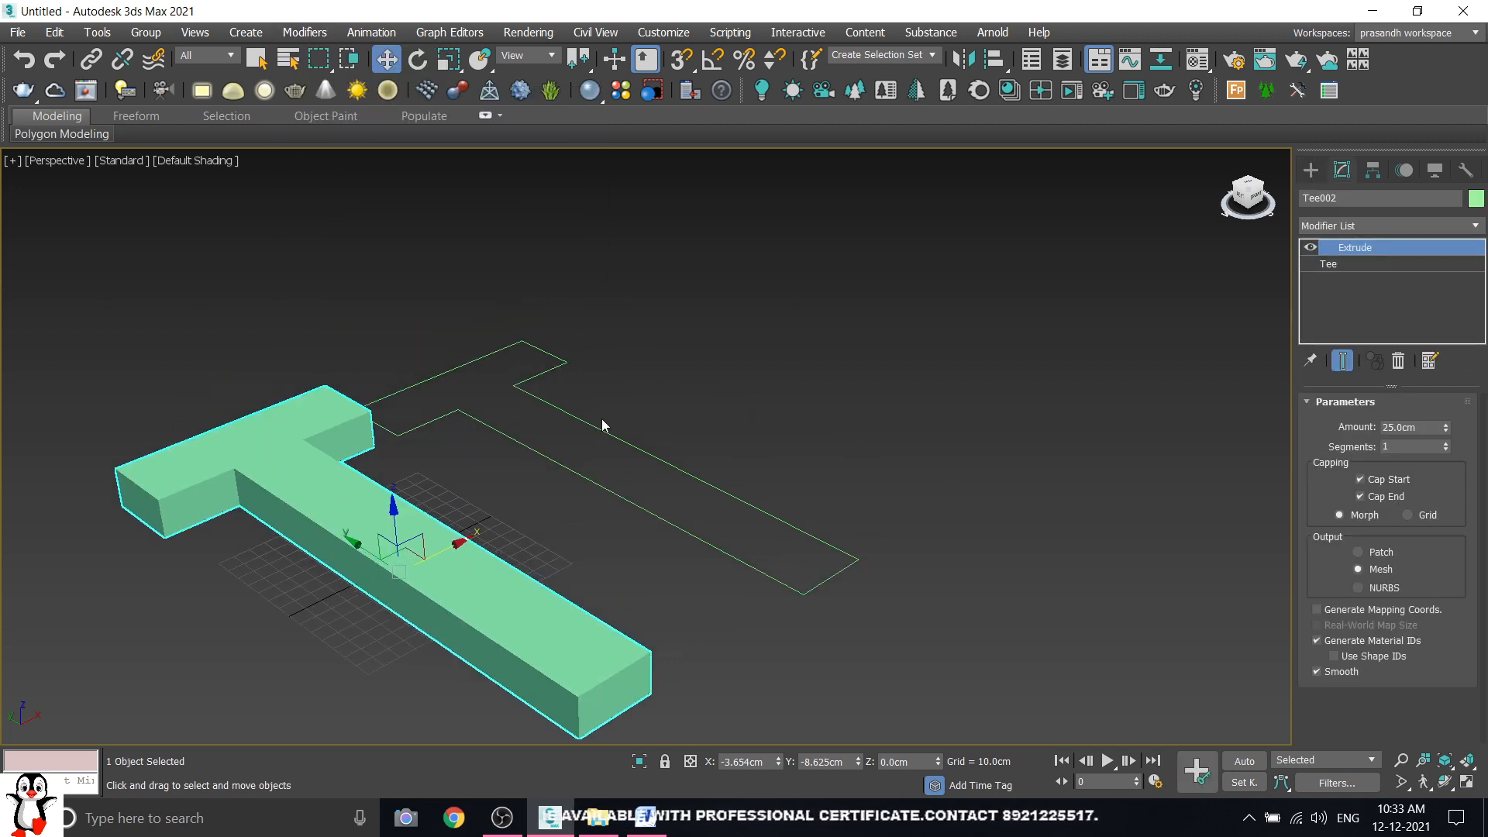
- Turn on Enable In Renderer and Enable In Viewport for the original tee shape
{"action": "left_click", "coordinate": [553, 404]}
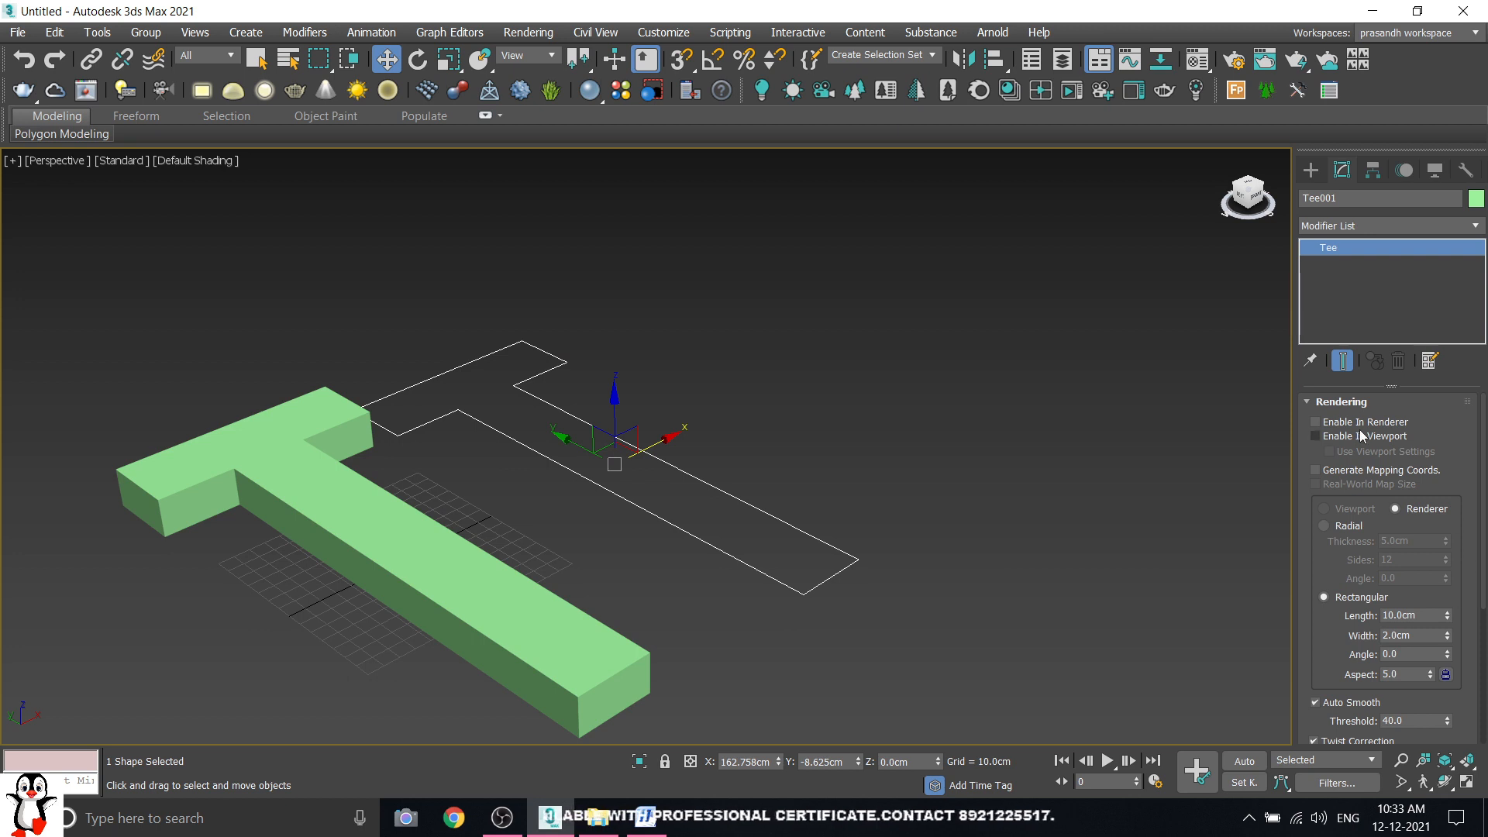
{"action": "left_click", "coordinate": [1358, 423]}
{"action": "left_click", "coordinate": [1346, 438]}
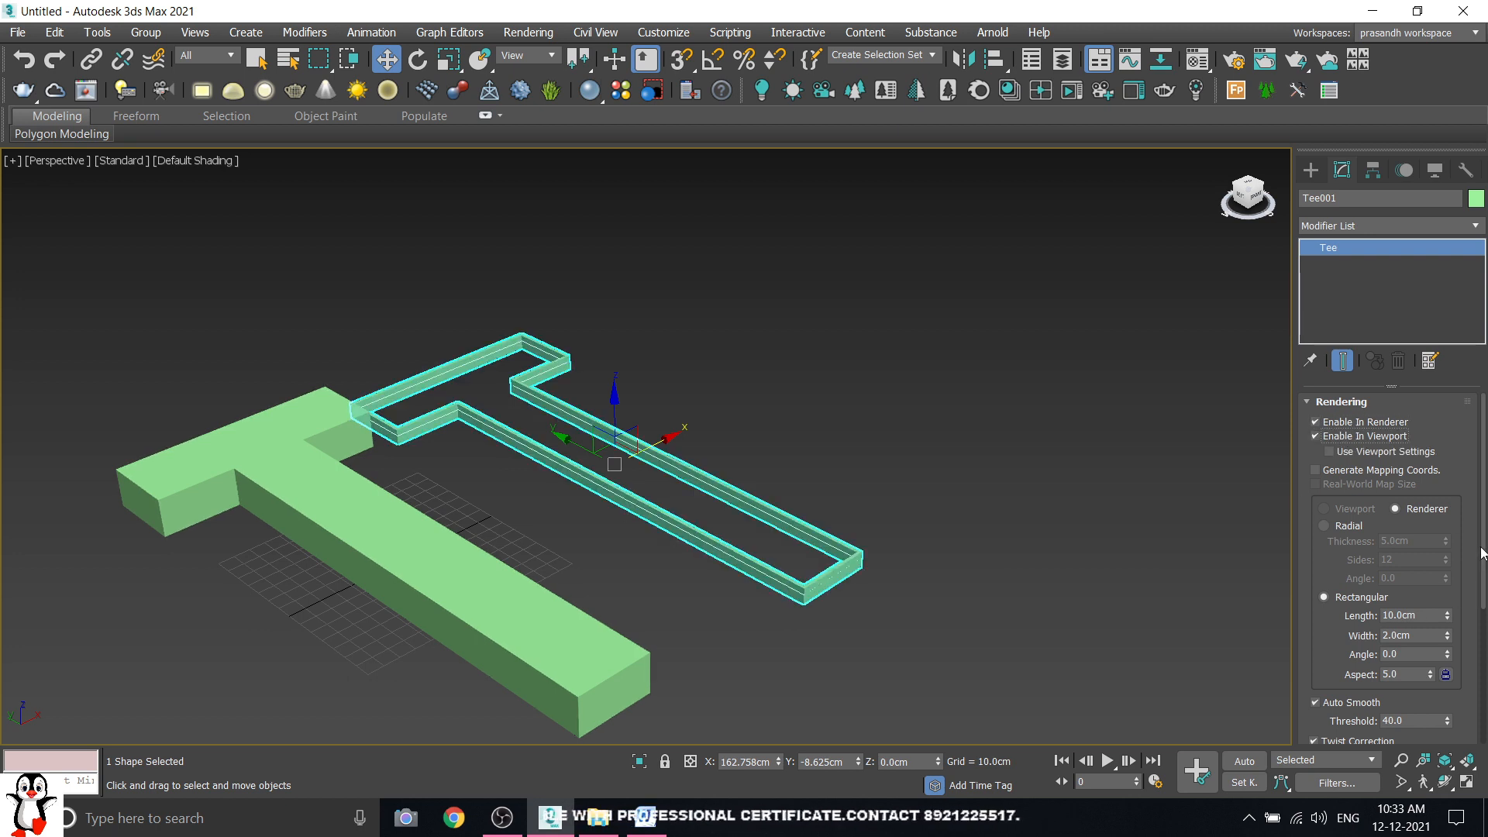
- Adjust the original tee to about 237.8 cm length, 163.3 cm width, 28.8 cm thickness and 4.3 cm corner radius
{"action": "scroll", "coordinate": [1387, 565], "scroll_direction": "down", "scroll_amount": 5}
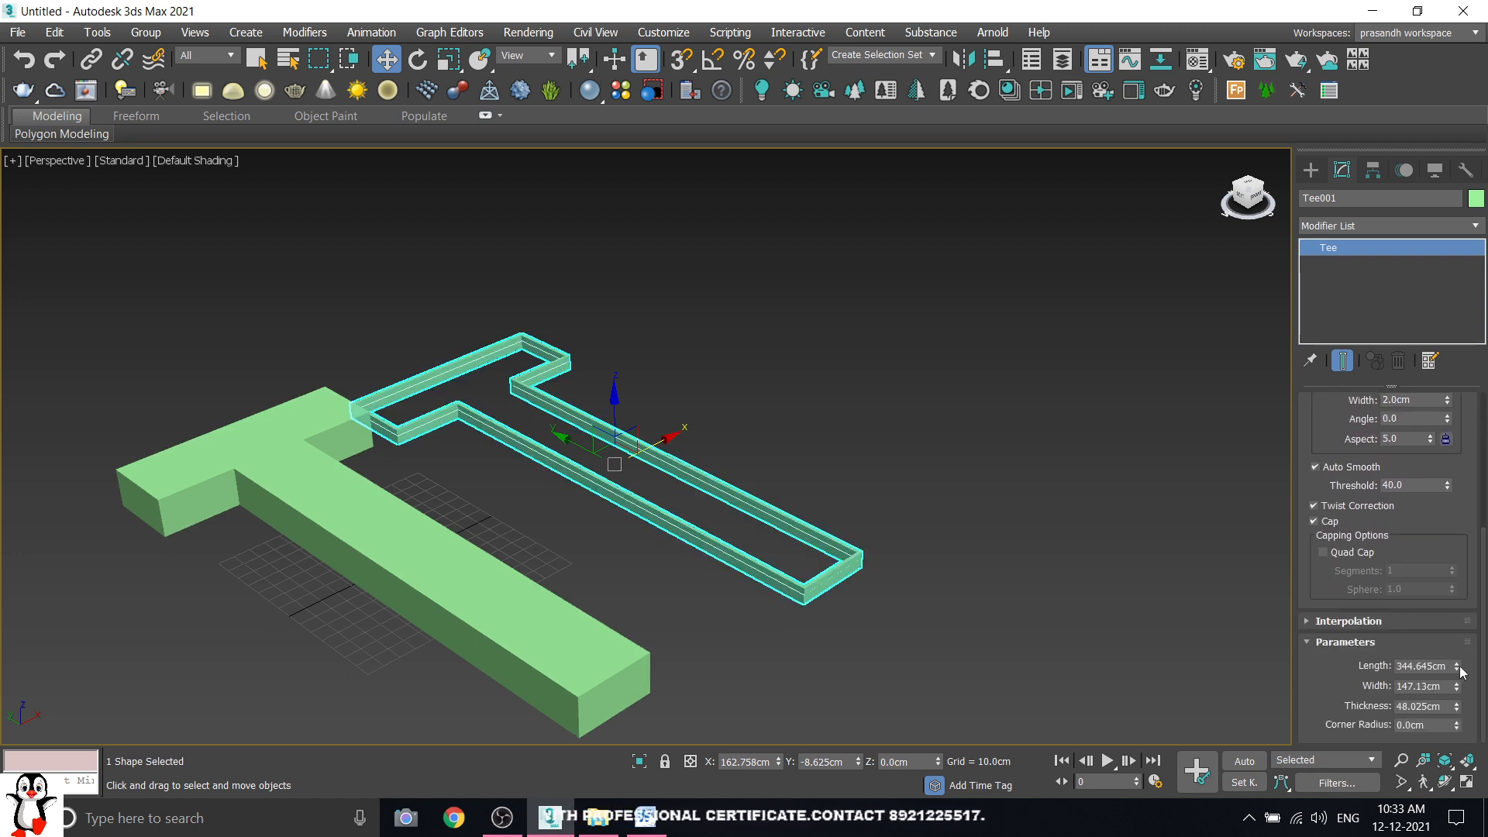
{"action": "left_click_drag", "start_coordinate": [1457, 667], "coordinate": [1457, 734]}
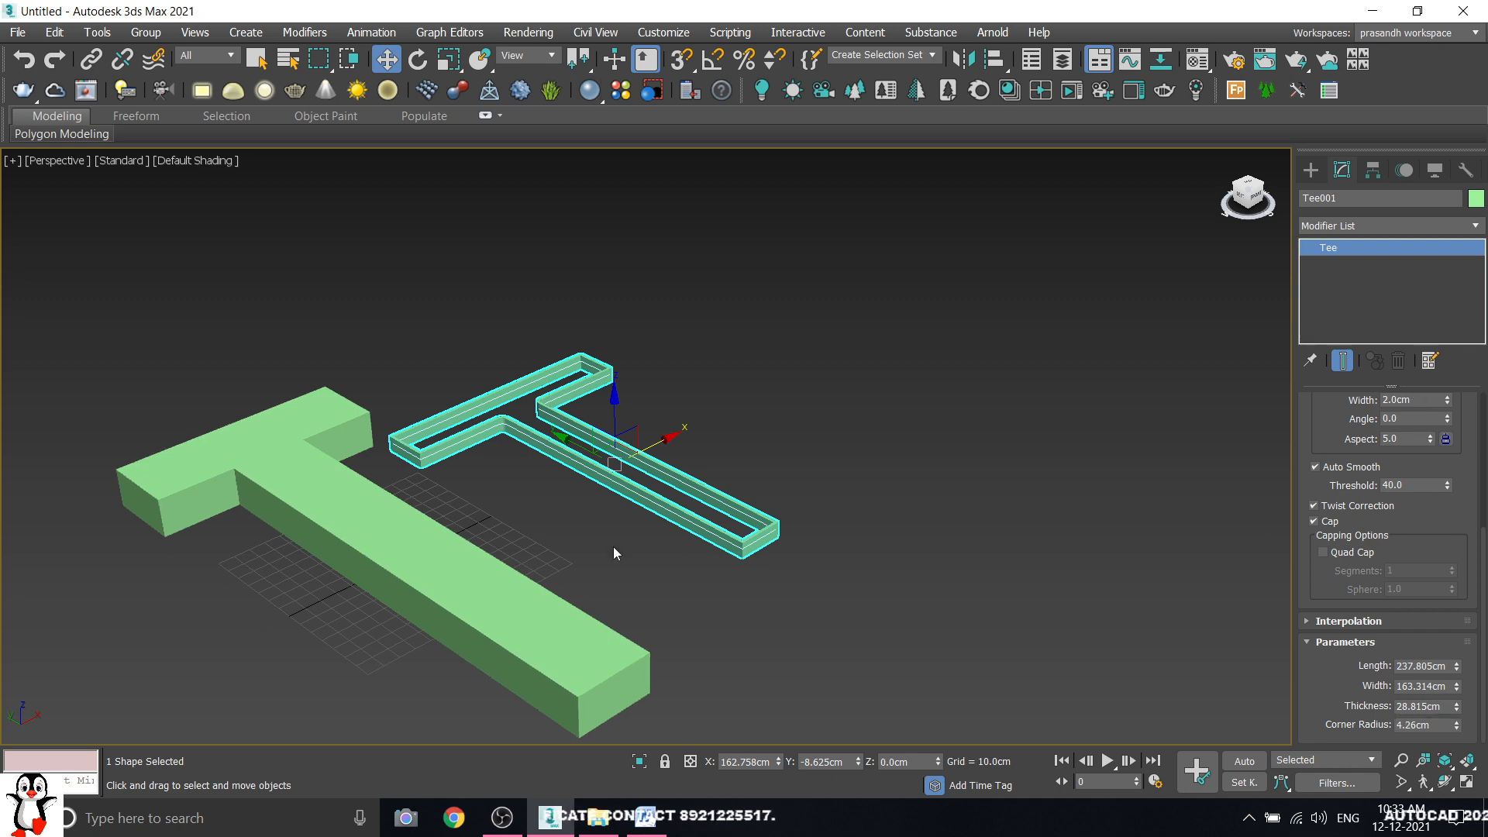
{"action": "scroll", "coordinate": [502, 424], "scroll_direction": "up", "scroll_amount": 5}
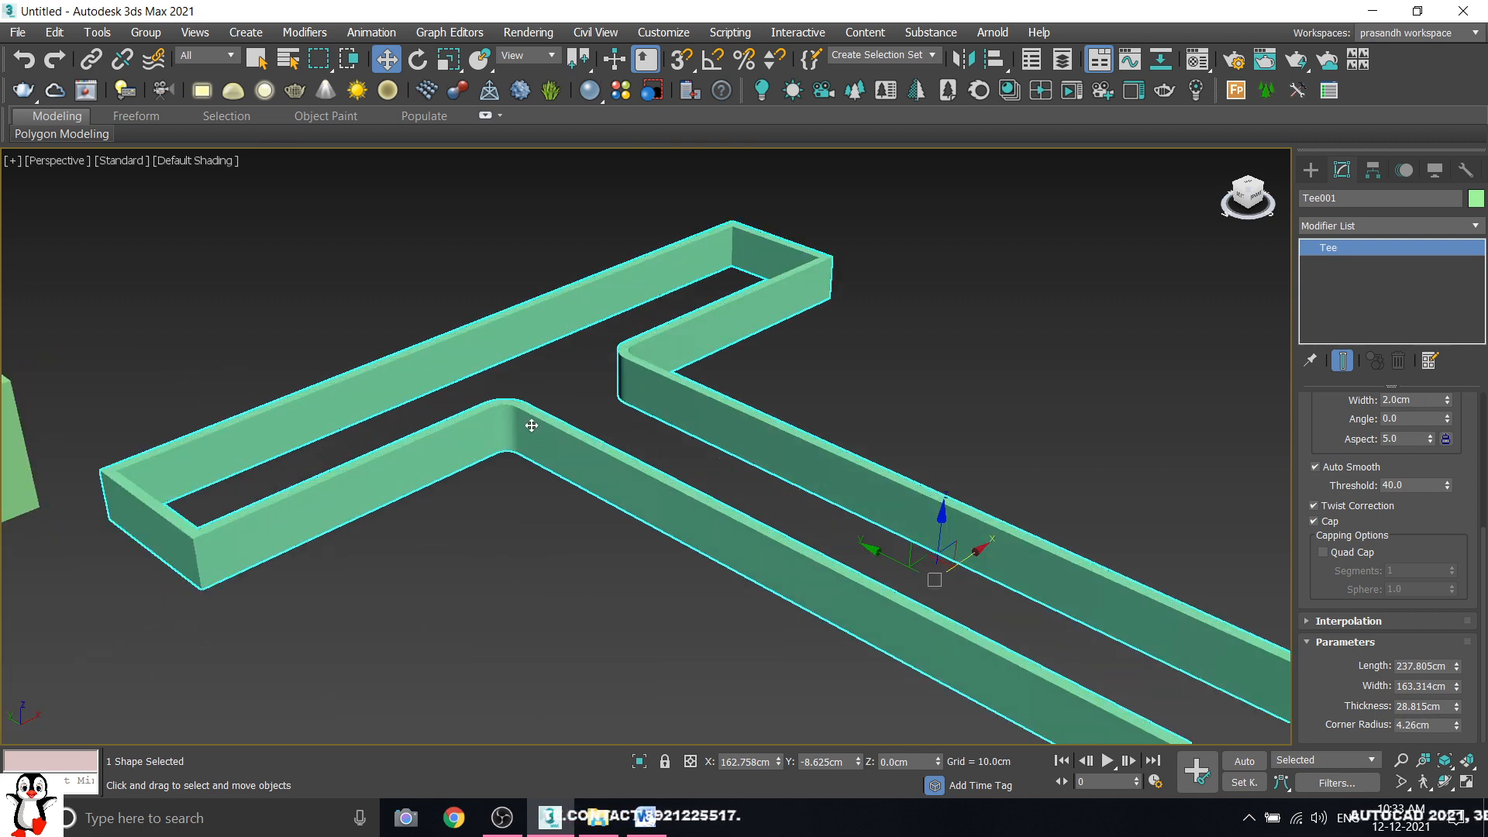
{"action": "scroll", "coordinate": [531, 425], "scroll_direction": "down", "scroll_amount": 5}
{"action": "middle_click_drag", "start_coordinate": [586, 422], "coordinate": [591, 469], "text": "alt"}
{"action": "scroll", "coordinate": [587, 477], "scroll_direction": "down", "scroll_amount": 3}
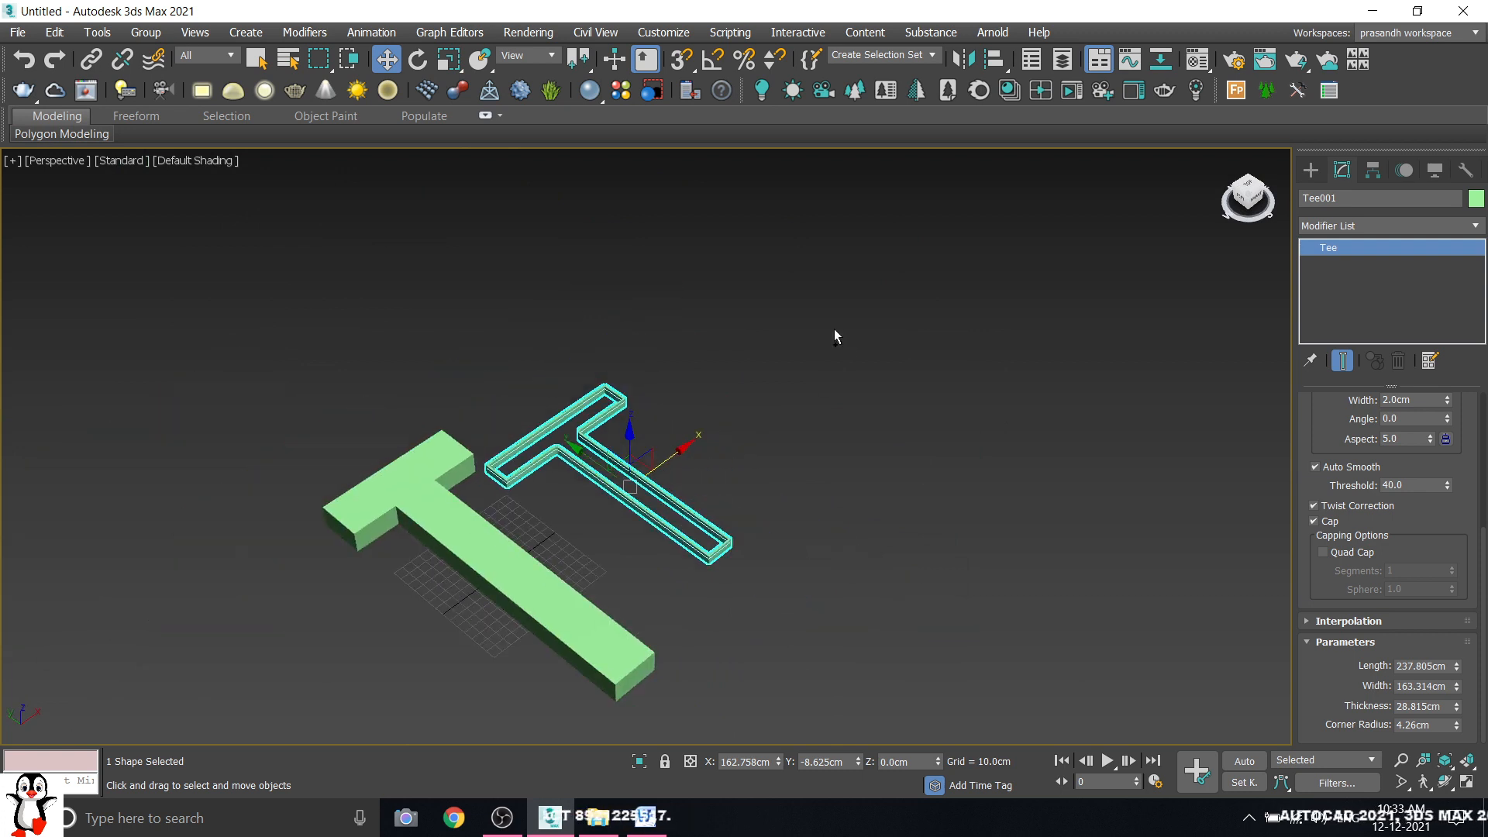
- Delete both tee objects from the scene
{"action": "key", "text": "ctrl+a"}
{"action": "key", "text": "Delete"}
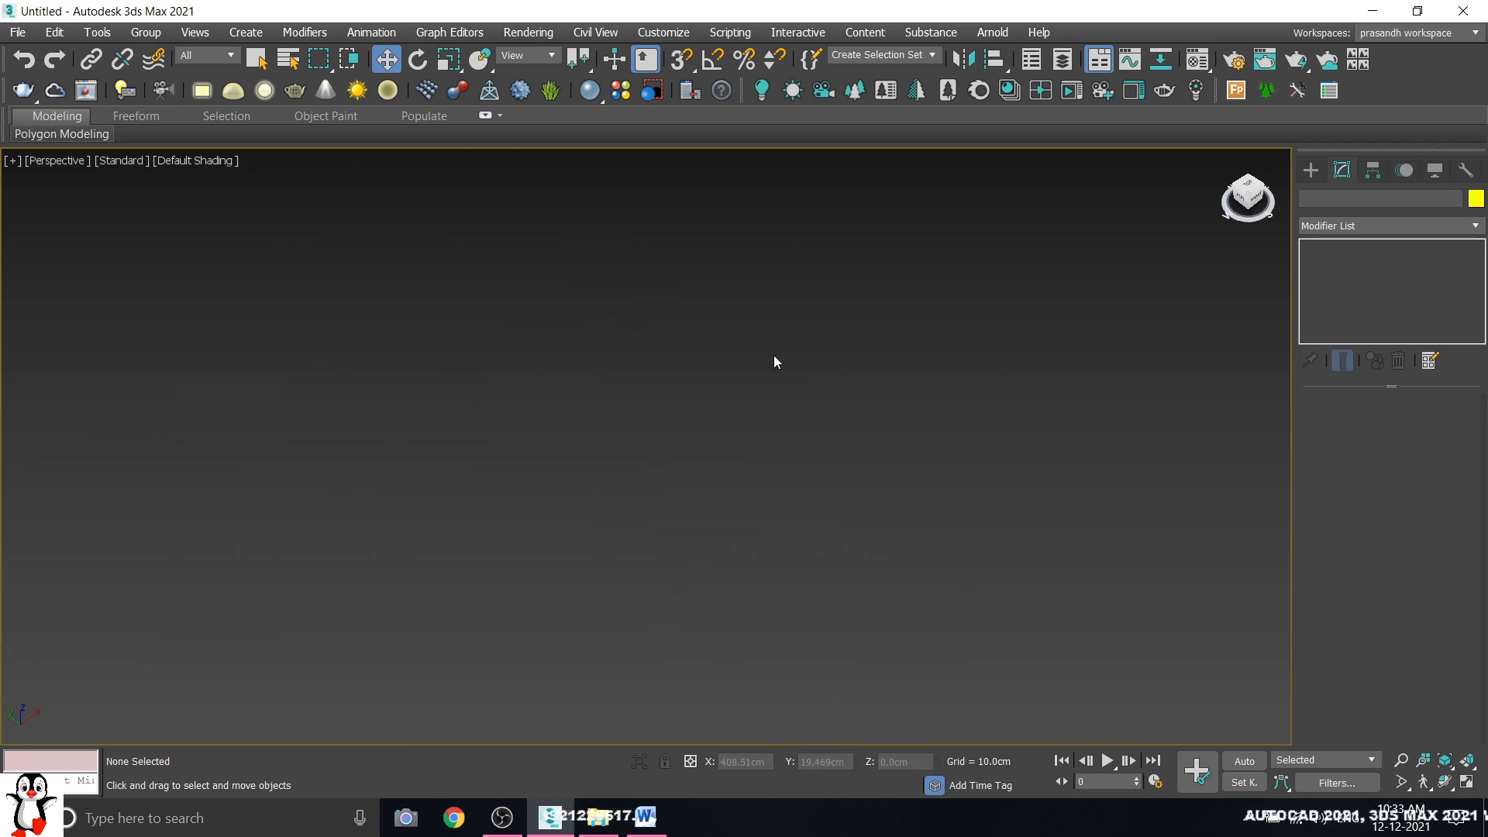
{"action": "key", "text": "z"}
- Draw a Wide Flange extended spline across the grid with Enable In Renderer and Enable In Viewport turned off
{"action": "left_click", "coordinate": [1311, 171]}
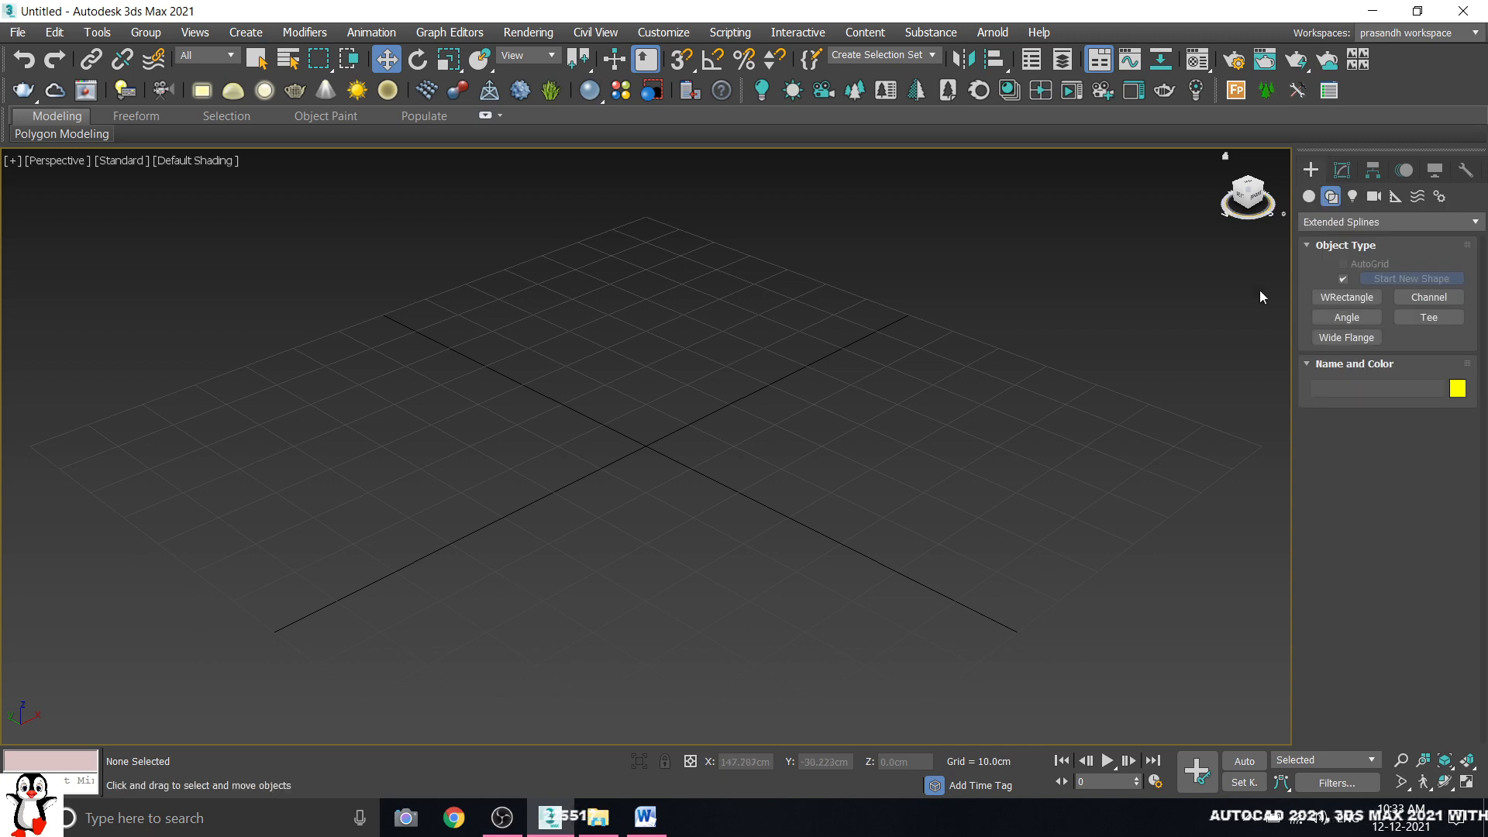
{"action": "left_click", "coordinate": [1356, 341]}
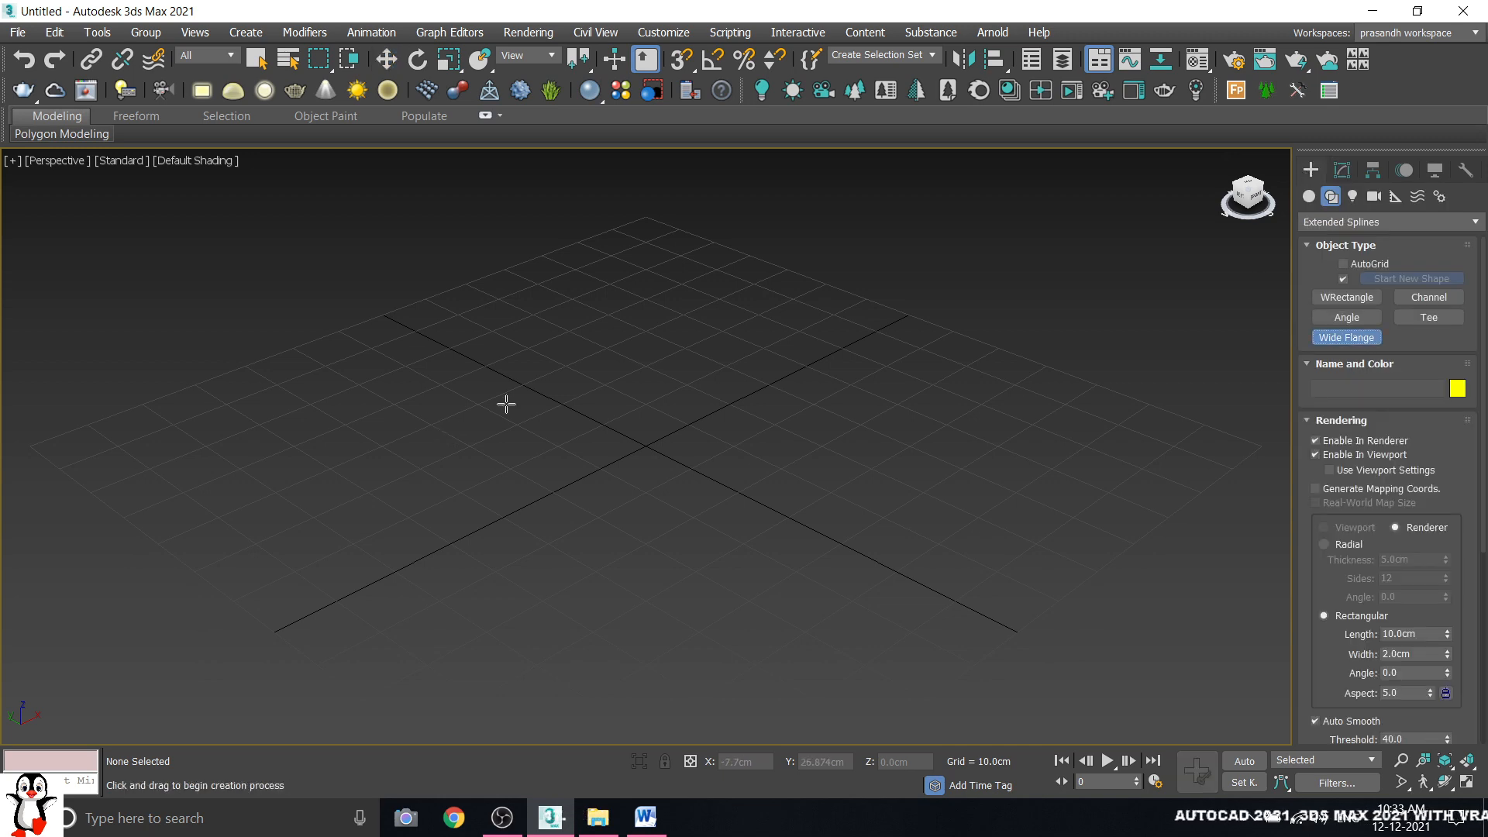
{"action": "scroll", "coordinate": [527, 399], "scroll_direction": "down", "scroll_amount": 5}
{"action": "left_click_drag", "start_coordinate": [529, 354], "coordinate": [606, 676]}
{"action": "right_click", "coordinate": [606, 677]}
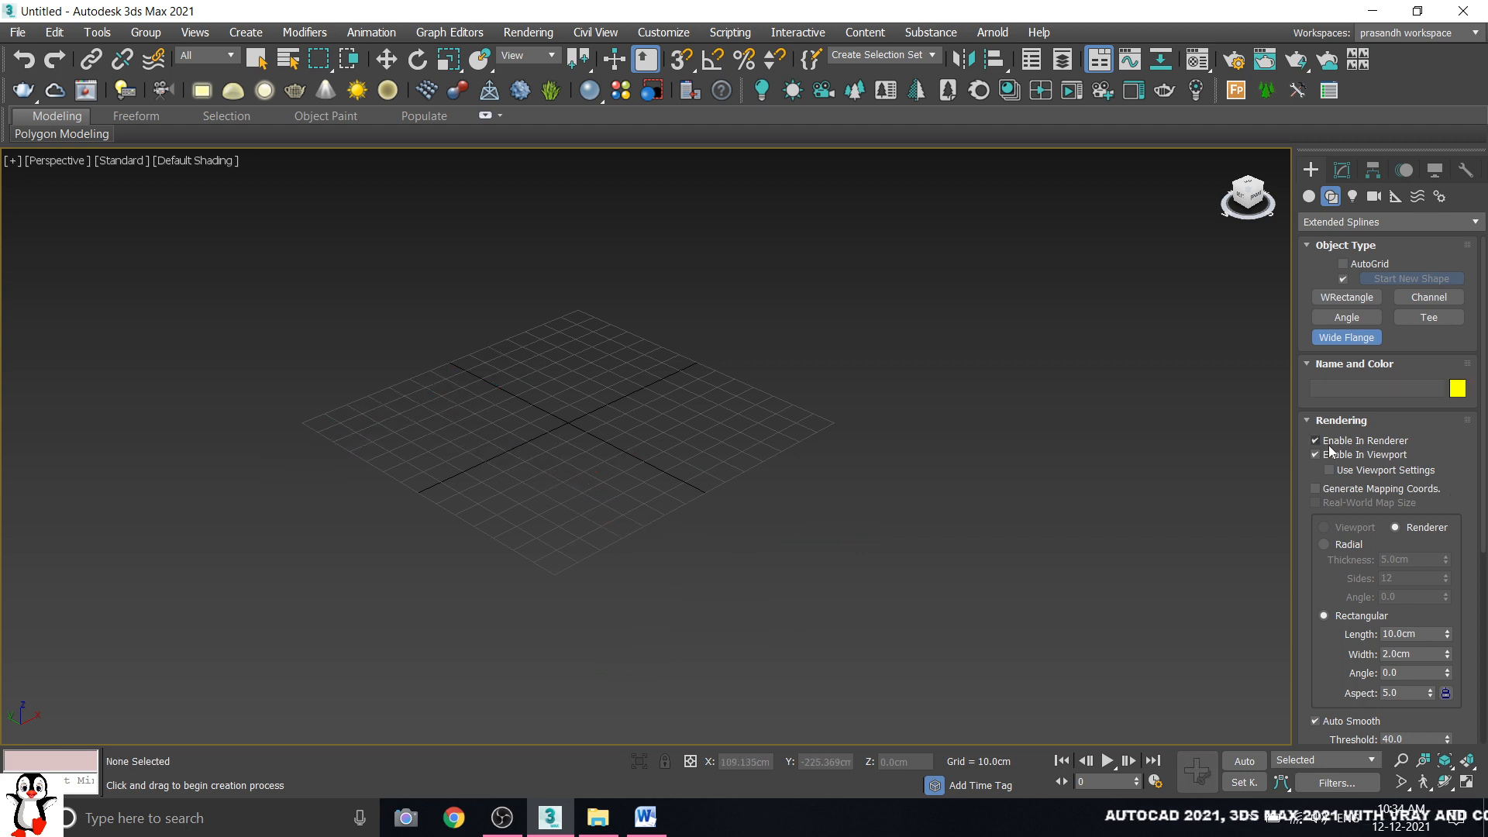
{"action": "left_click", "coordinate": [1317, 457]}
{"action": "left_click_drag", "start_coordinate": [475, 357], "coordinate": [449, 734]}
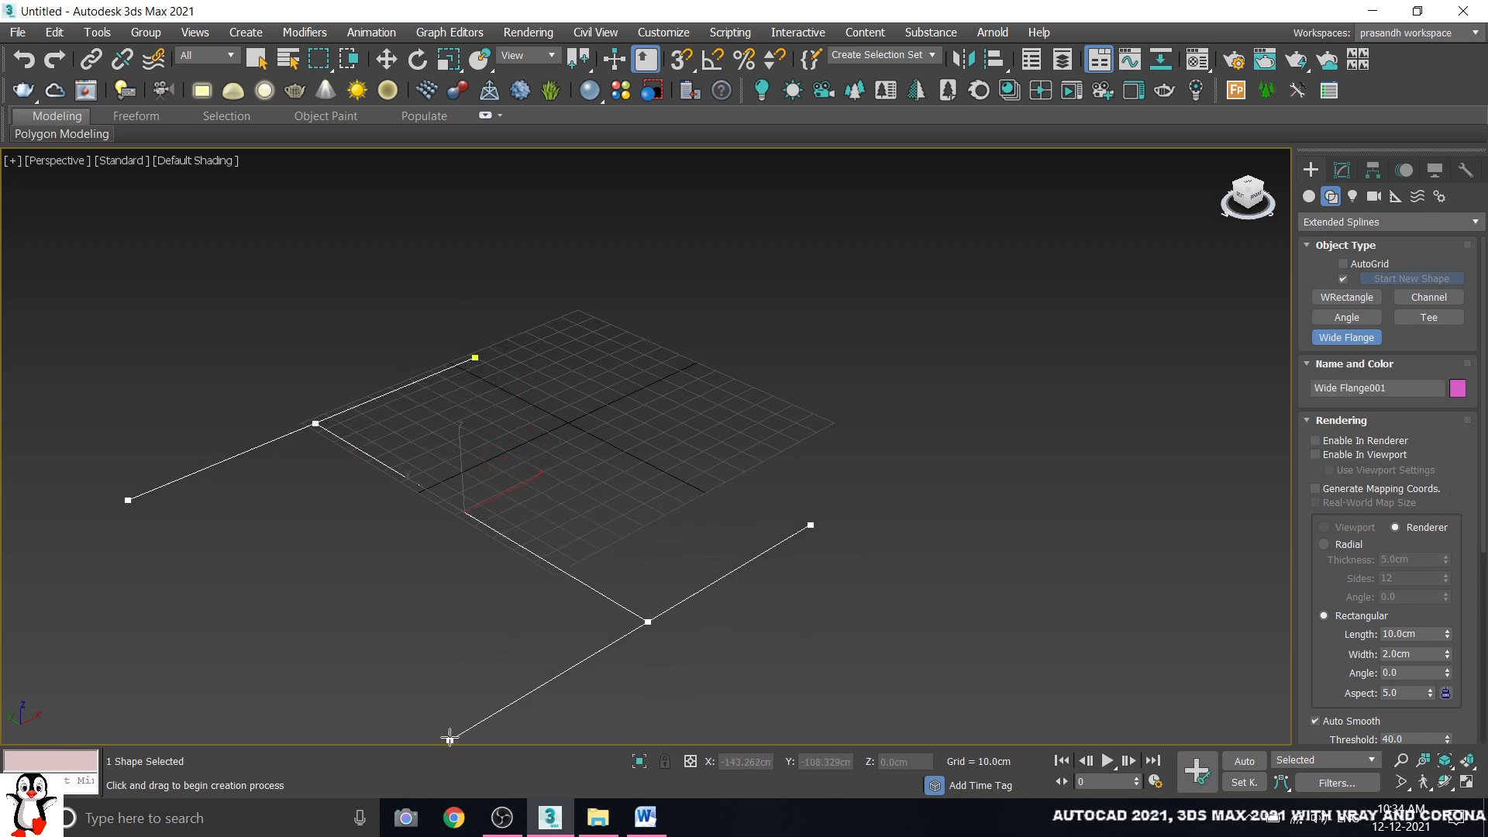
{"action": "left_click", "coordinate": [449, 618]}
{"action": "key", "text": "w"}
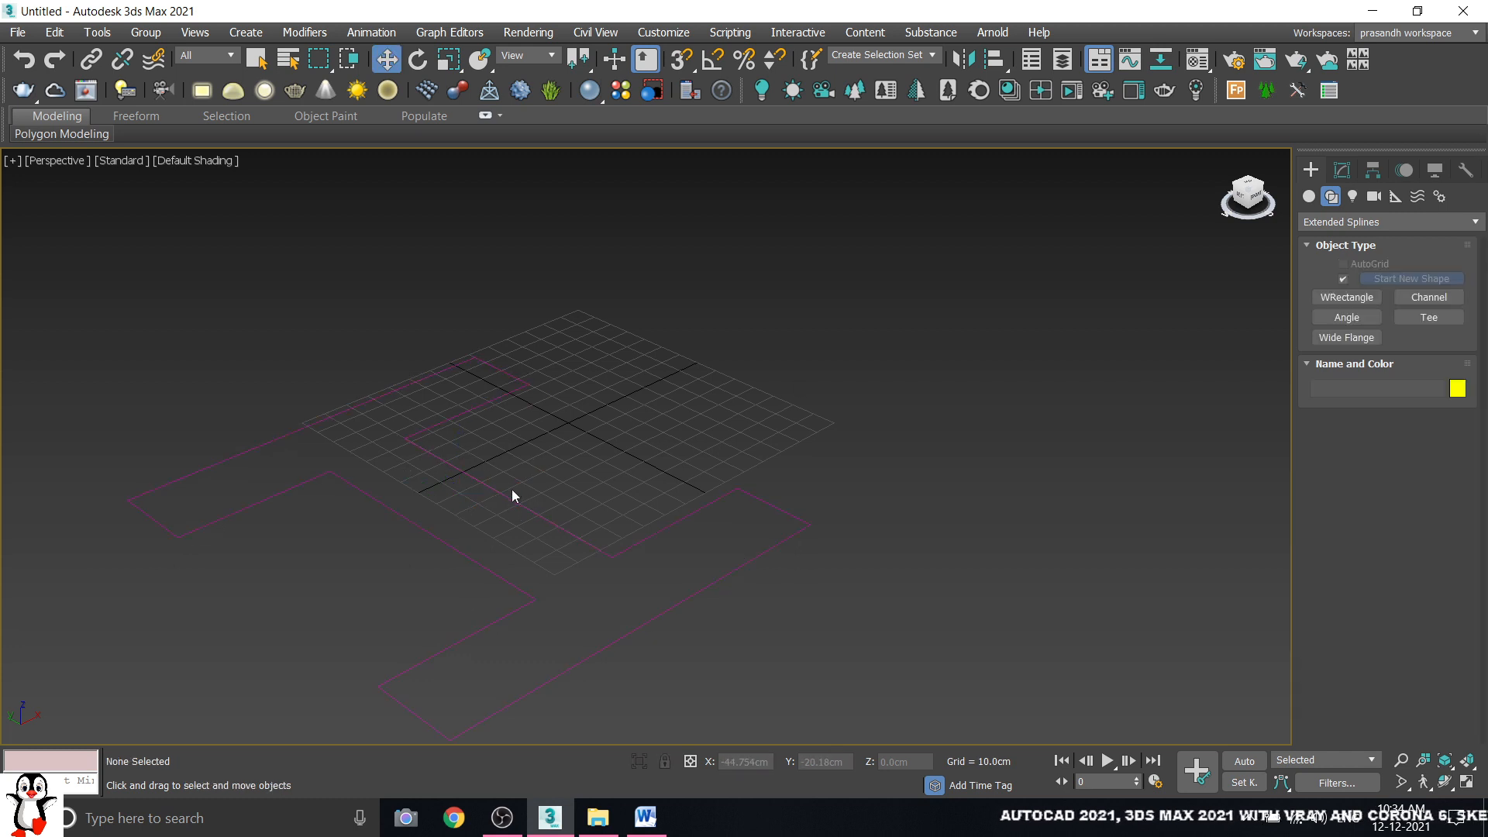
- Move the wide flange shape onto the grid's centre, to about X 3.1 cm, Y -0.9 cm
{"action": "left_click_drag", "start_coordinate": [514, 488], "coordinate": [555, 424]}
{"action": "middle_click_drag", "start_coordinate": [642, 446], "coordinate": [611, 547]}
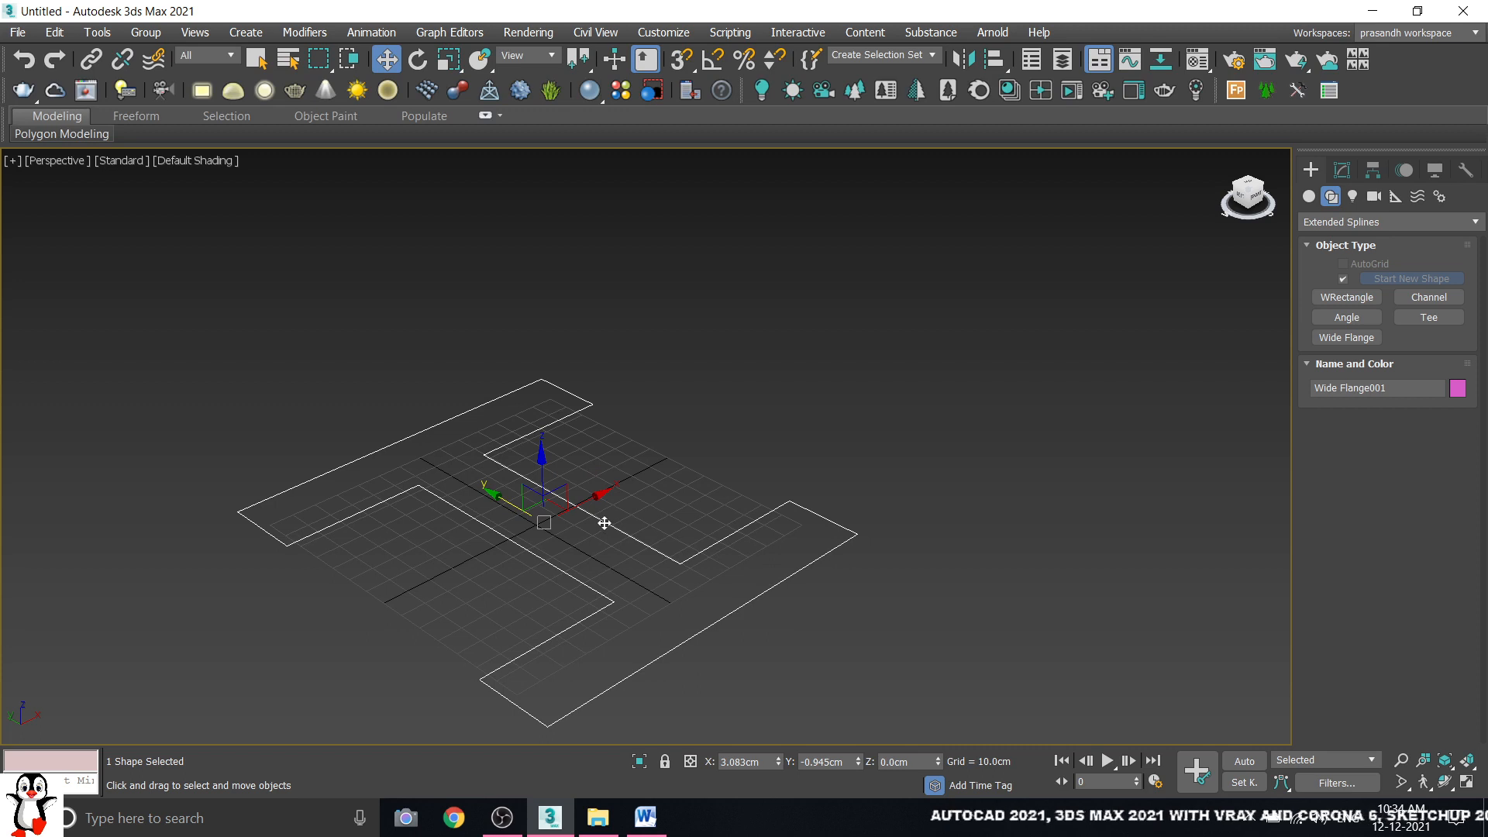
{"action": "scroll", "coordinate": [589, 504], "scroll_direction": "up", "scroll_amount": 3}
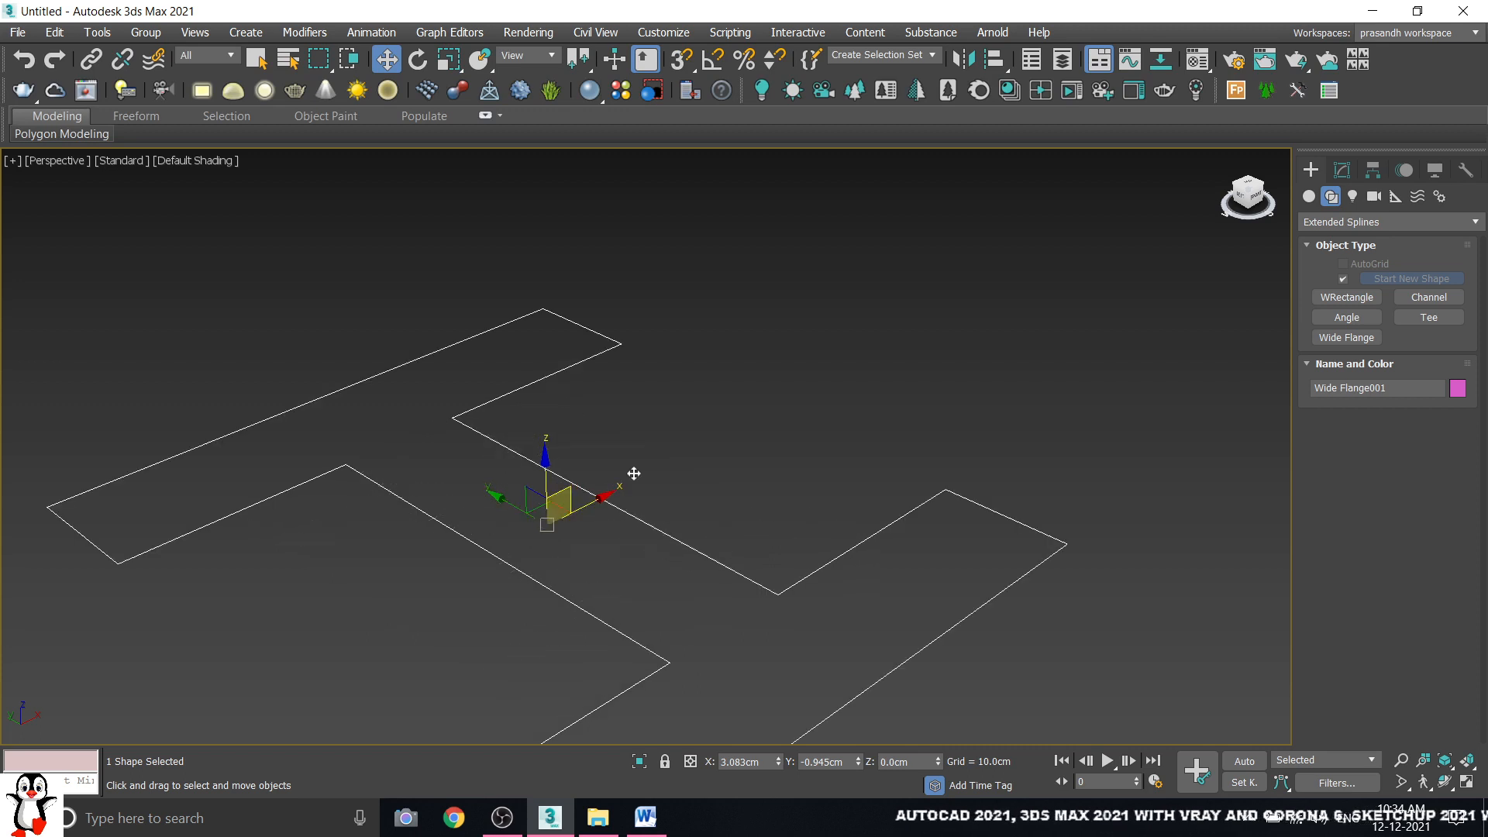
- Adjust the wide flange to about 279.8 cm length, 176.2 cm width, 40.3 cm thickness and 2.2 cm corner radius
{"action": "left_click", "coordinate": [1342, 169]}
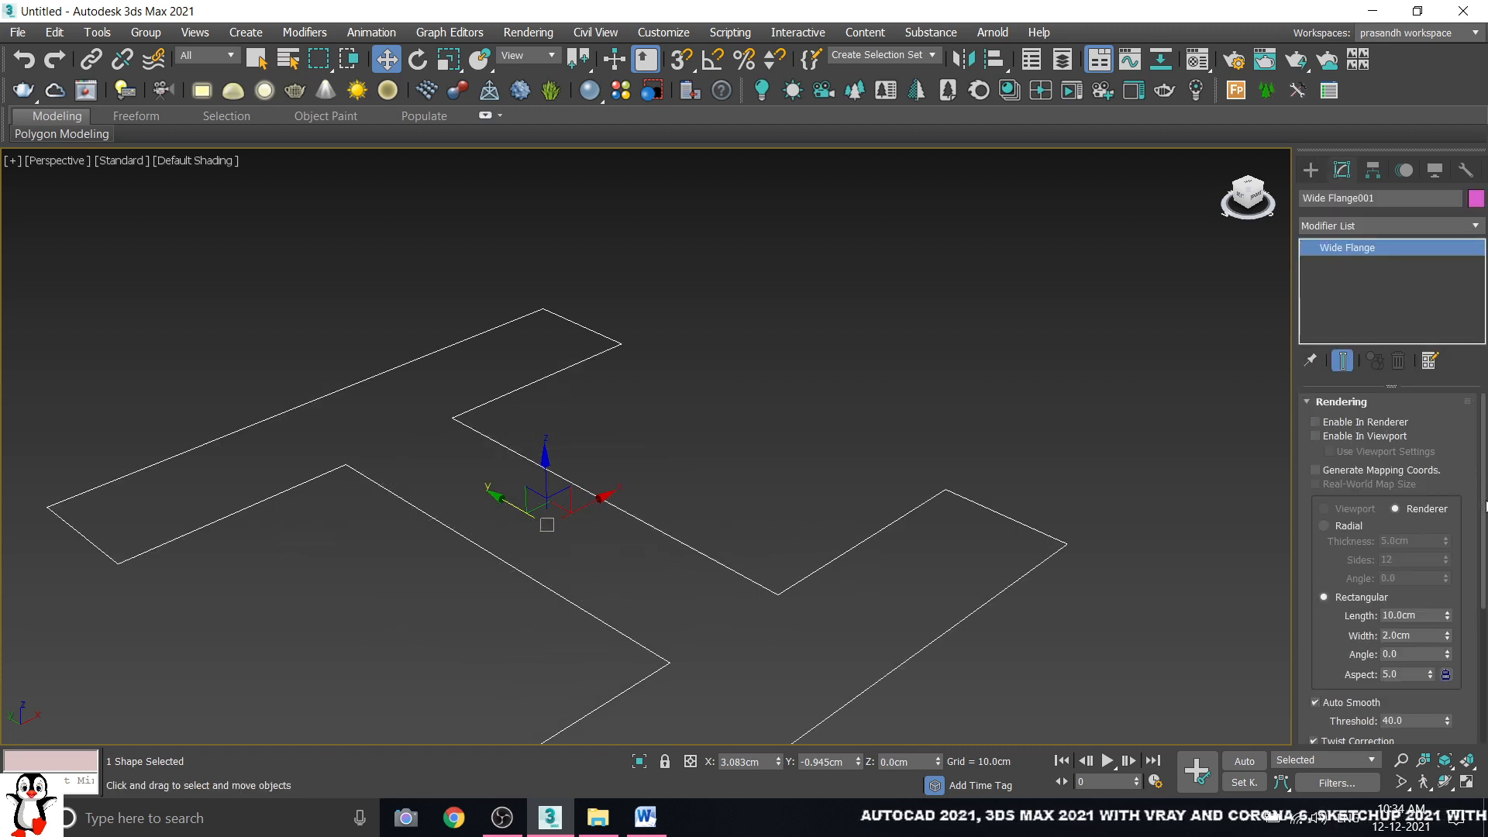
{"action": "scroll", "coordinate": [1486, 506], "scroll_direction": "down", "scroll_amount": 5}
{"action": "mouse_move", "coordinate": [1458, 667]}
{"action": "left_mouse_down"}
{"action": "mouse_move", "coordinate": [1466, 648]}
{"action": "mouse_move", "coordinate": [1463, 730]}
{"action": "mouse_move", "coordinate": [1458, 692]}
{"action": "left_mouse_up"}
{"action": "scroll", "coordinate": [986, 514], "scroll_direction": "down", "scroll_amount": 3}
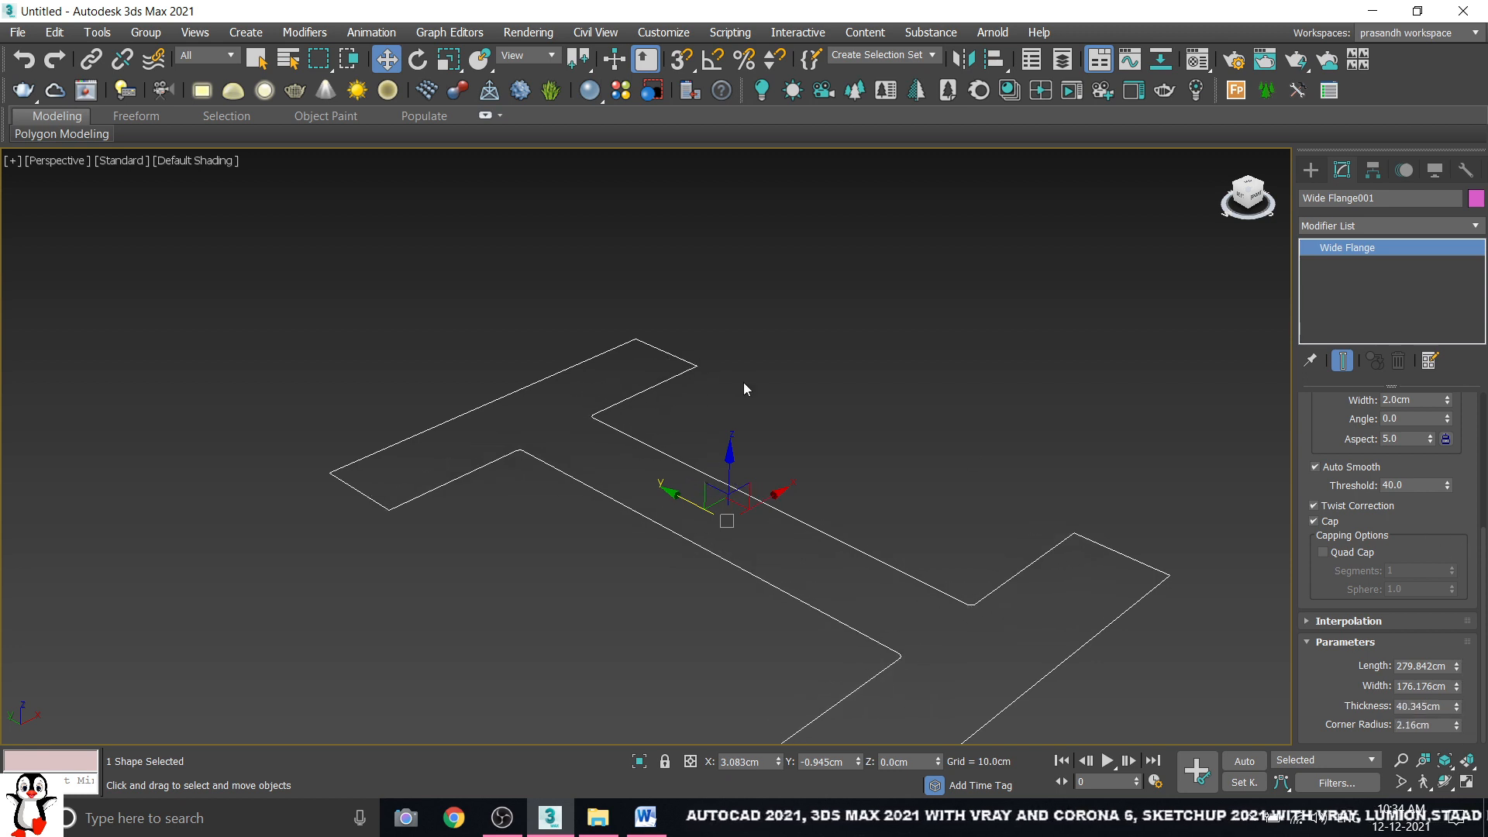
{"action": "scroll", "coordinate": [671, 356], "scroll_direction": "down", "scroll_amount": 4}
{"action": "scroll", "coordinate": [691, 391], "scroll_direction": "up", "scroll_amount": 7}
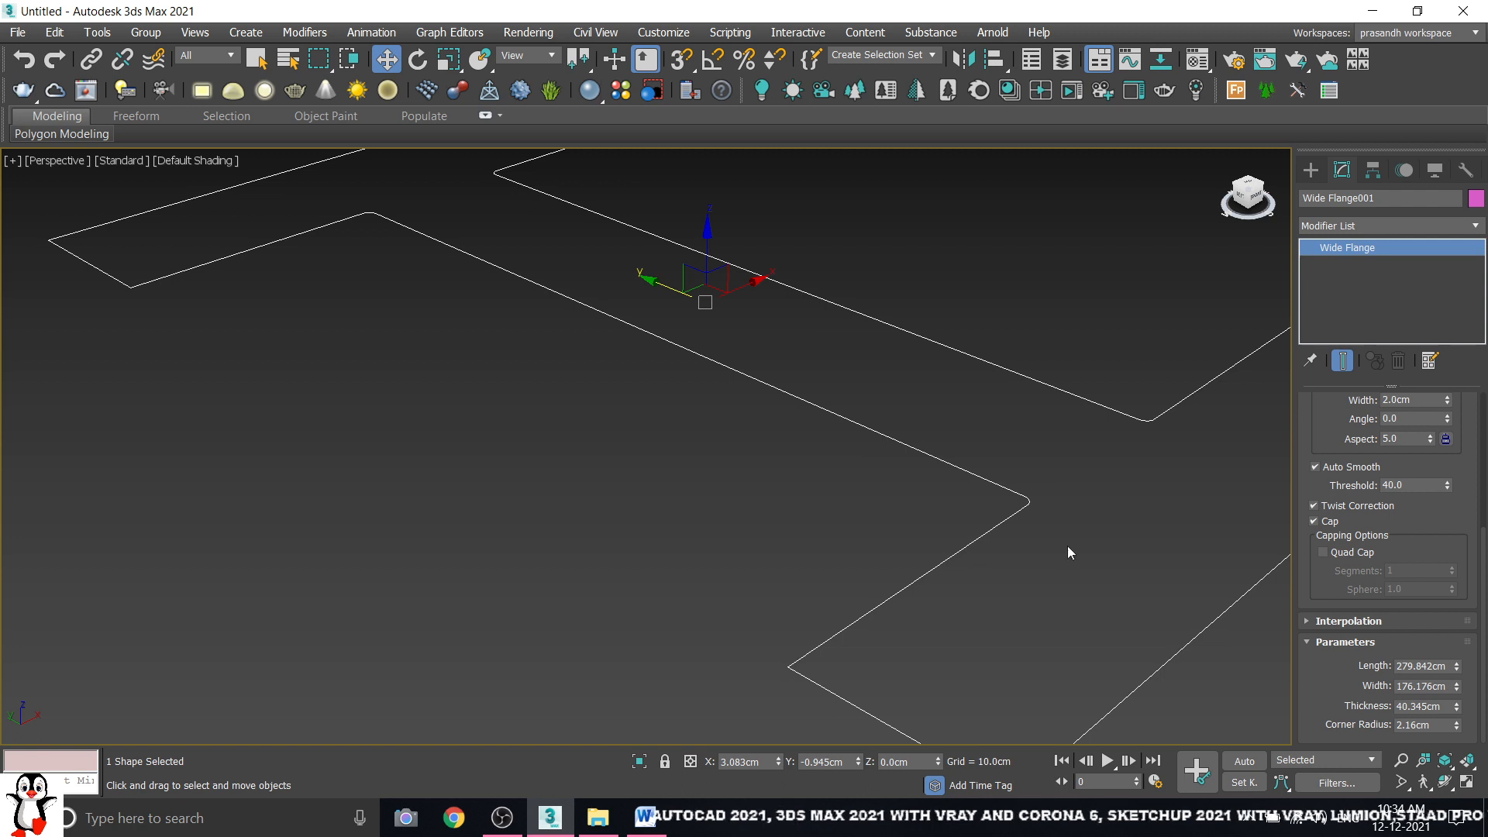
- Set the wide flange's corner radius to 20 cm
{"action": "double_click", "coordinate": [1425, 723]}
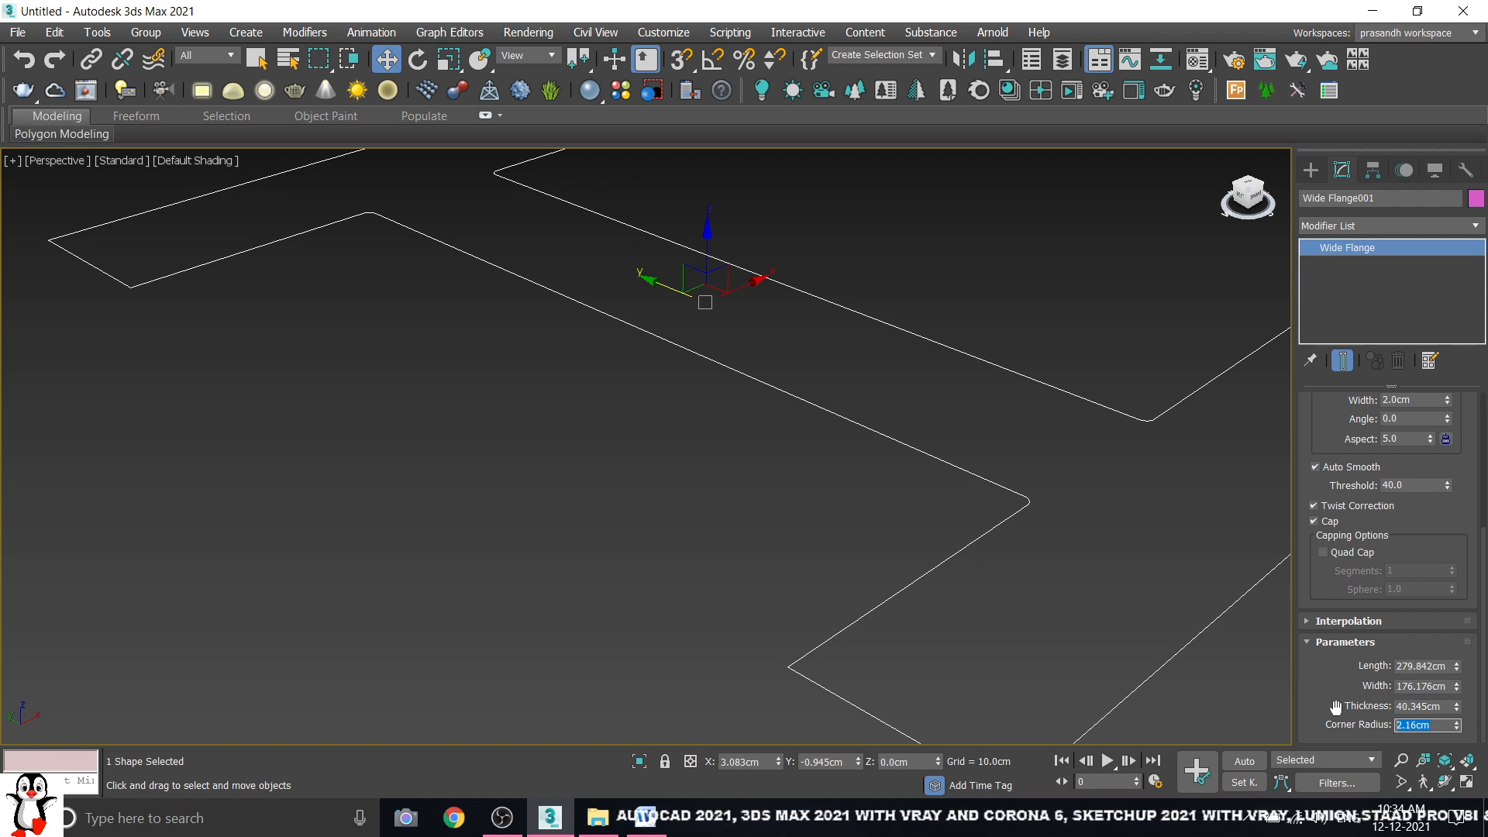
{"action": "type", "text": "20"}
{"action": "key", "text": "Return"}
{"action": "scroll", "coordinate": [641, 265], "scroll_direction": "down", "scroll_amount": 8}
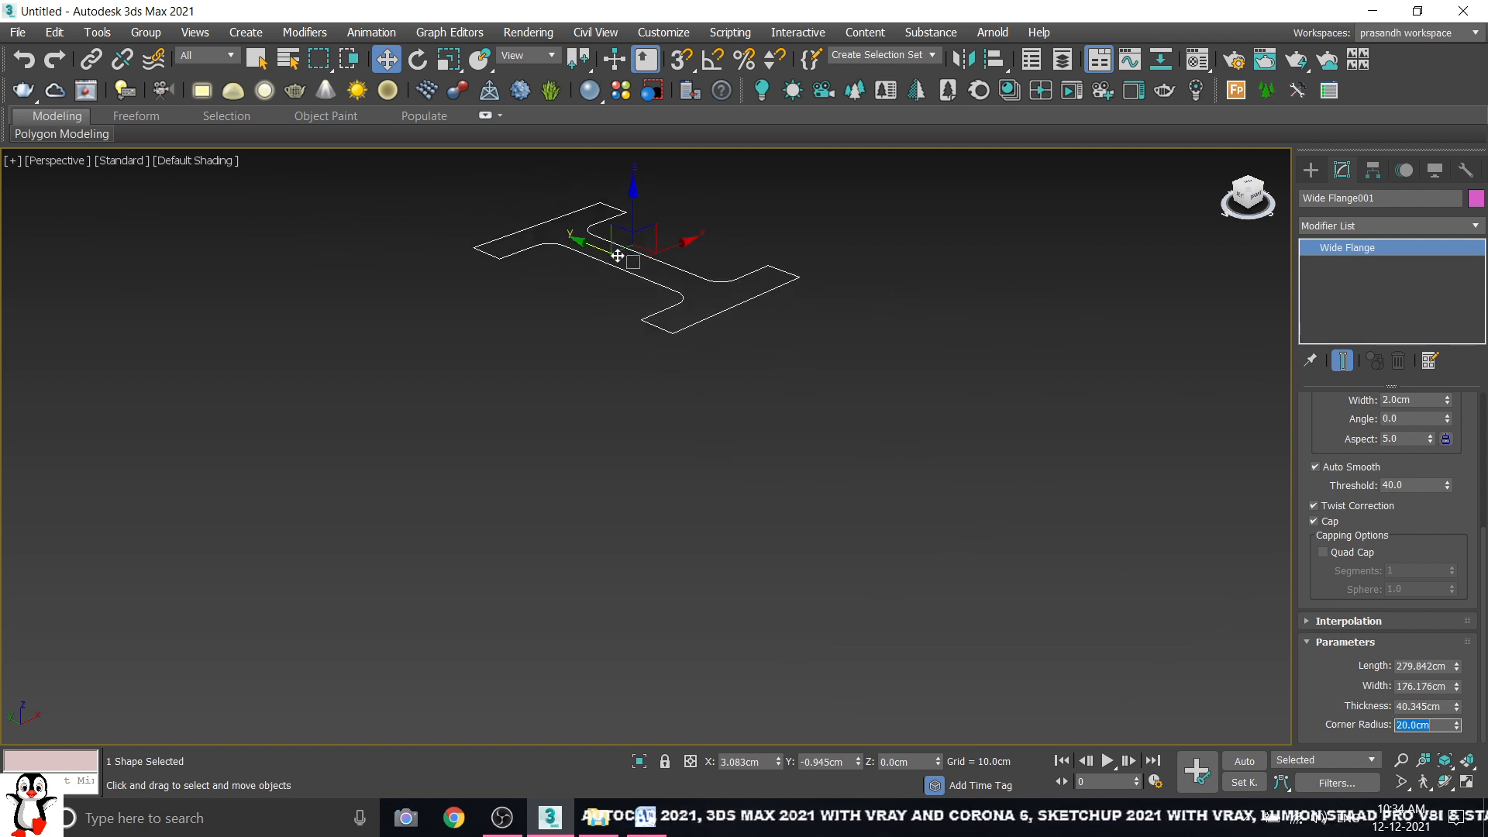
{"action": "scroll", "coordinate": [585, 473], "scroll_direction": "up", "scroll_amount": 2}
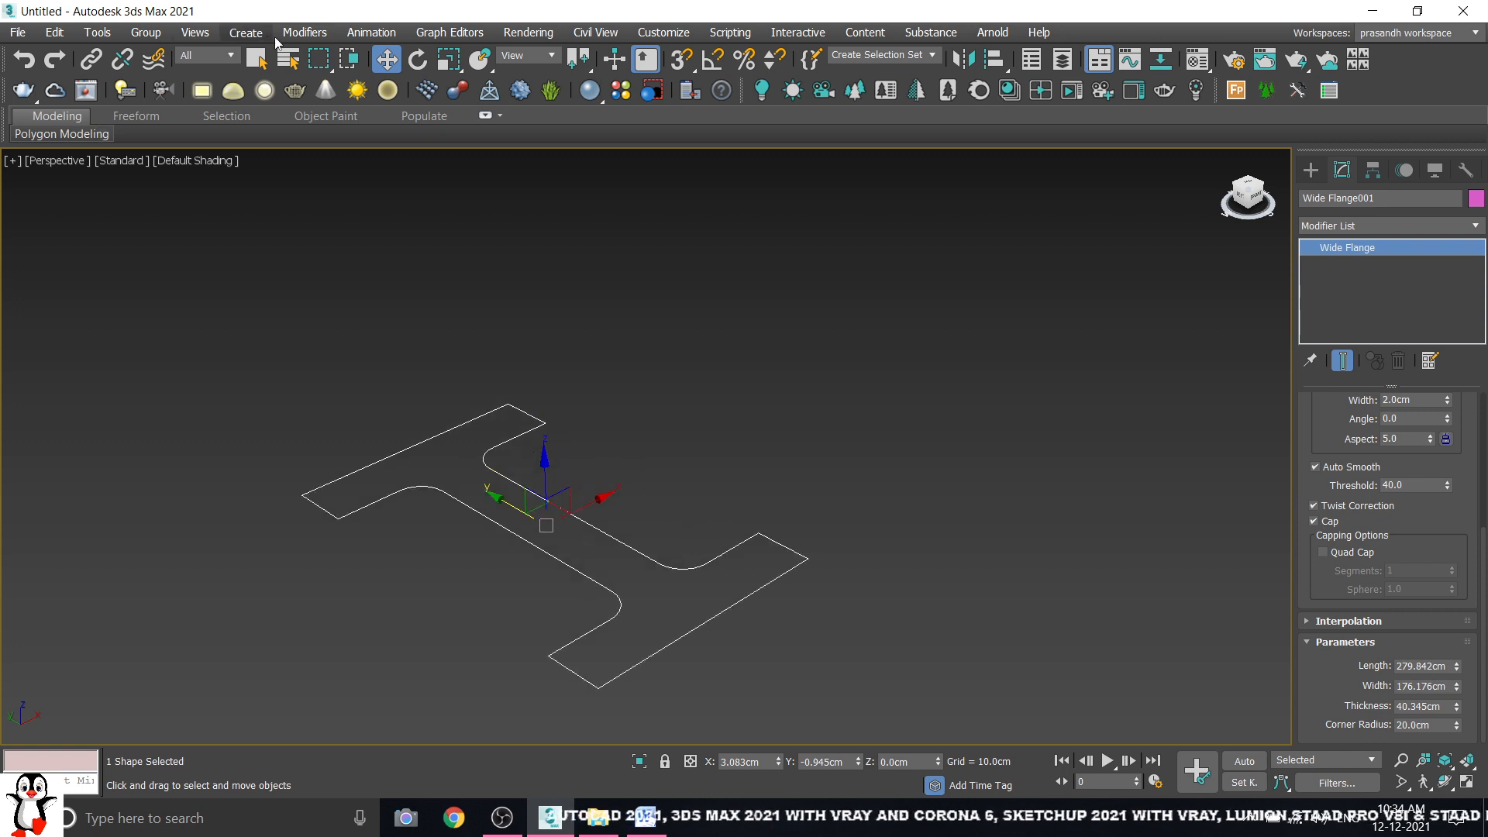
- Apply an Extrude modifier with a 25 cm amount to the wide flange shape
{"action": "left_click", "coordinate": [304, 32]}
{"action": "mouse_move", "coordinate": [327, 108]}
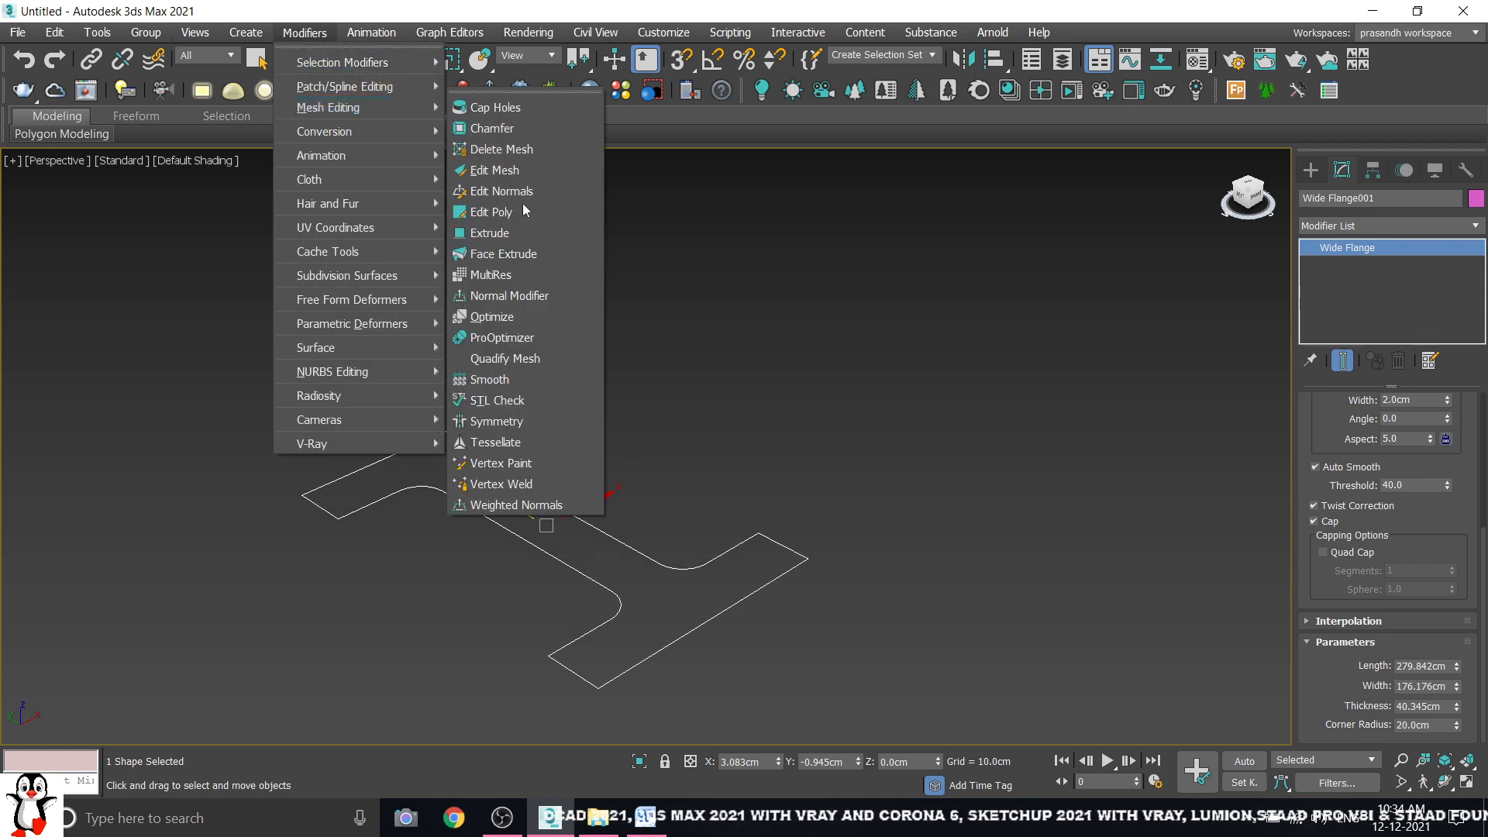
{"action": "left_click", "coordinate": [496, 234]}
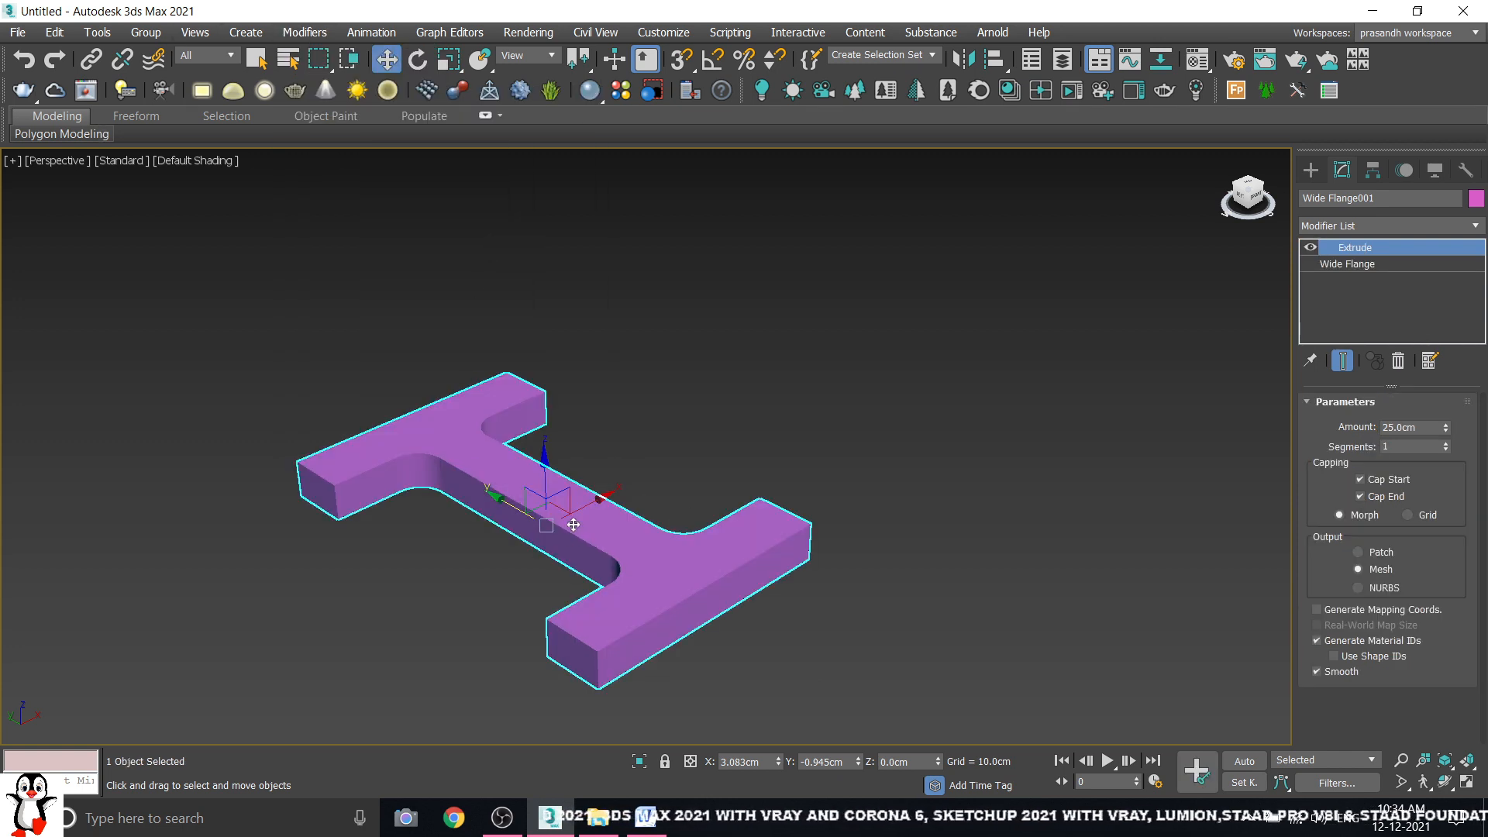
- In the Top view, clone the extruded wide flange along the positive X axis, to about X 396.5 cm
{"action": "left_click", "coordinate": [1249, 186]}
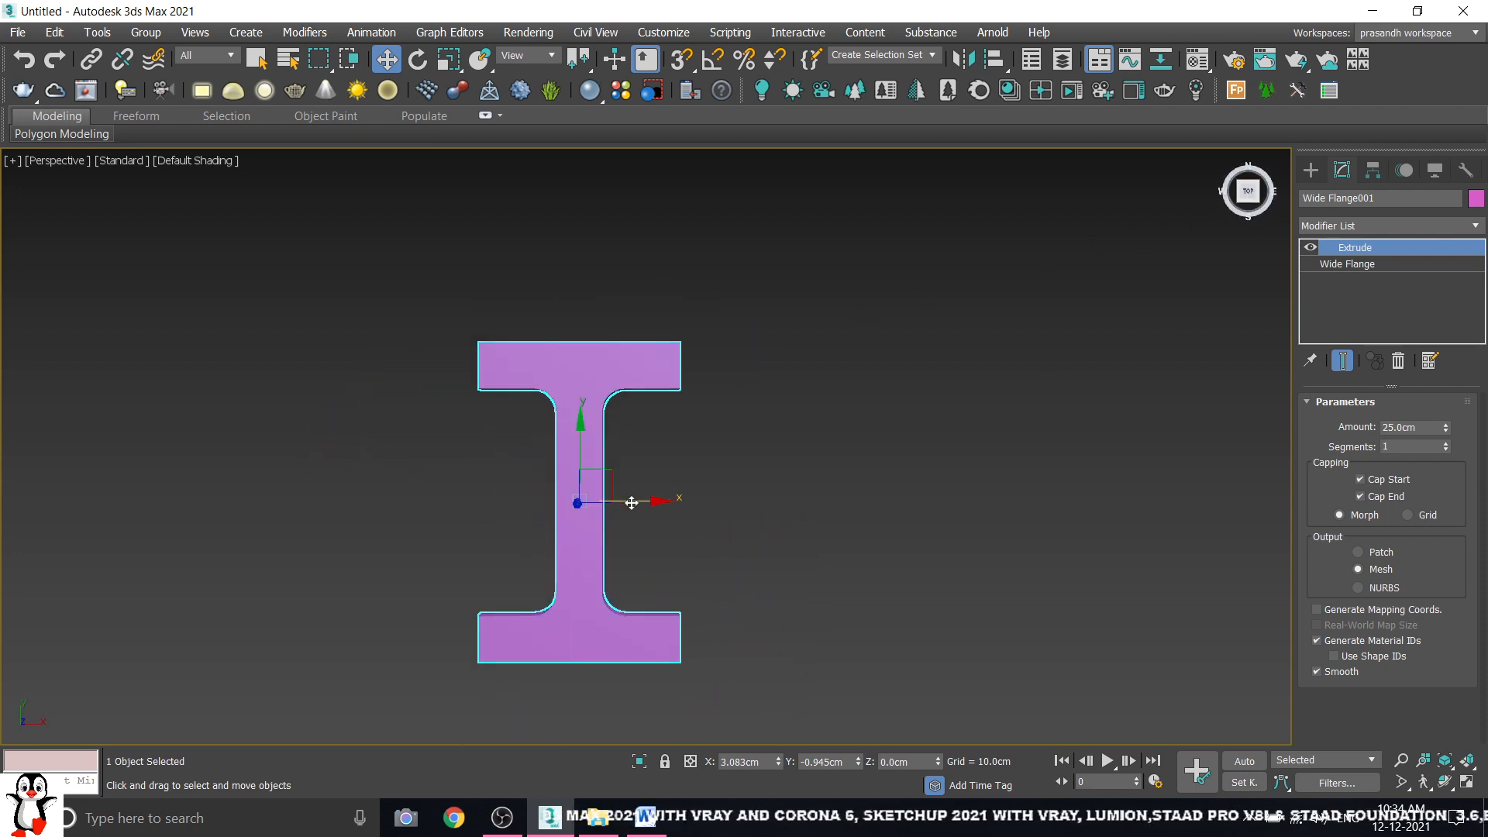
{"action": "left_click_drag", "start_coordinate": [632, 502], "coordinate": [1077, 502], "text": "shift"}
{"action": "key", "text": "Return"}
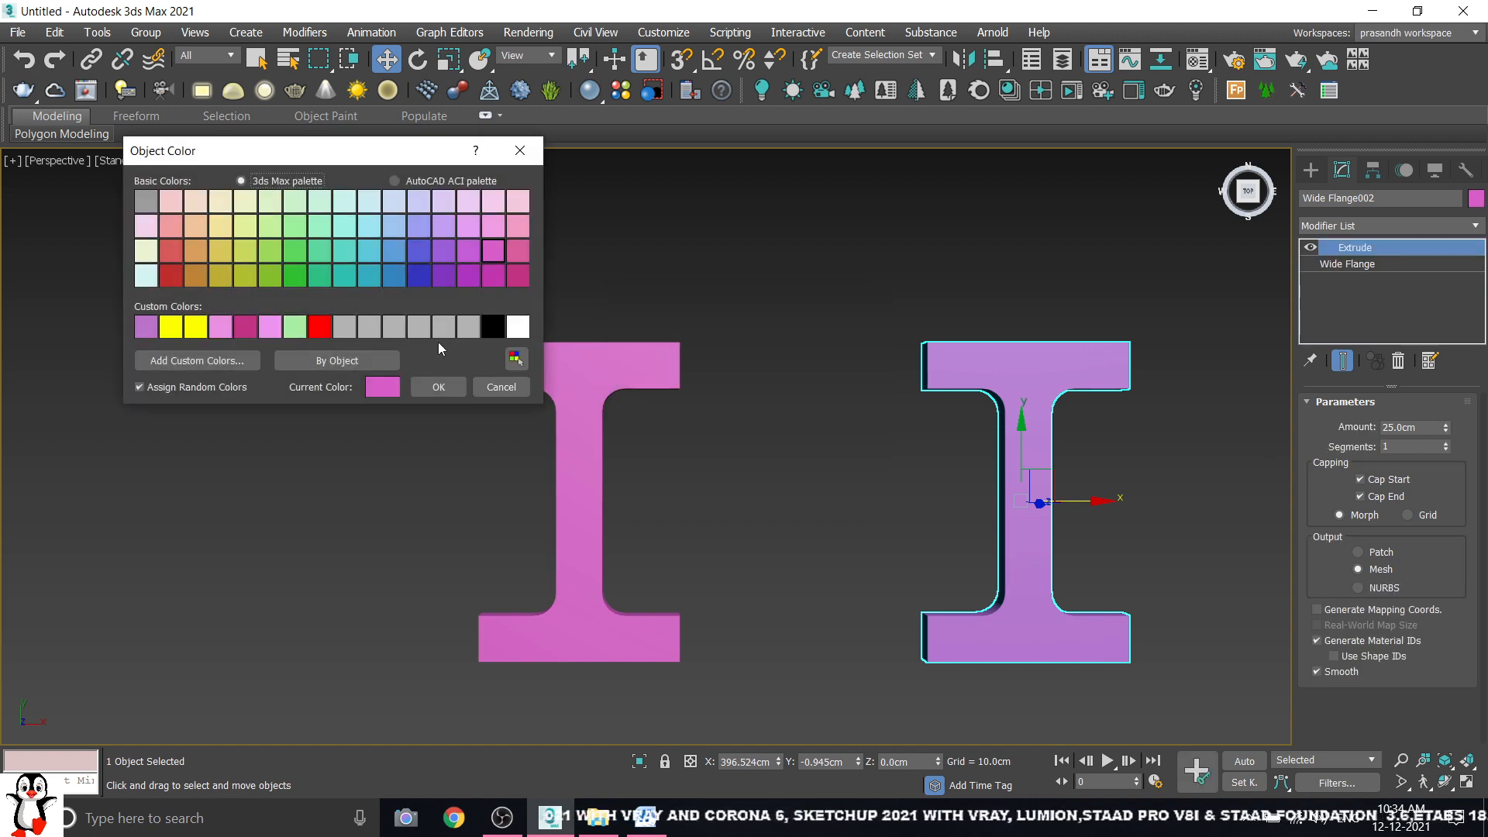
- Change the cloned wide flange's object color to green and deselect it
{"action": "left_click", "coordinate": [268, 274]}
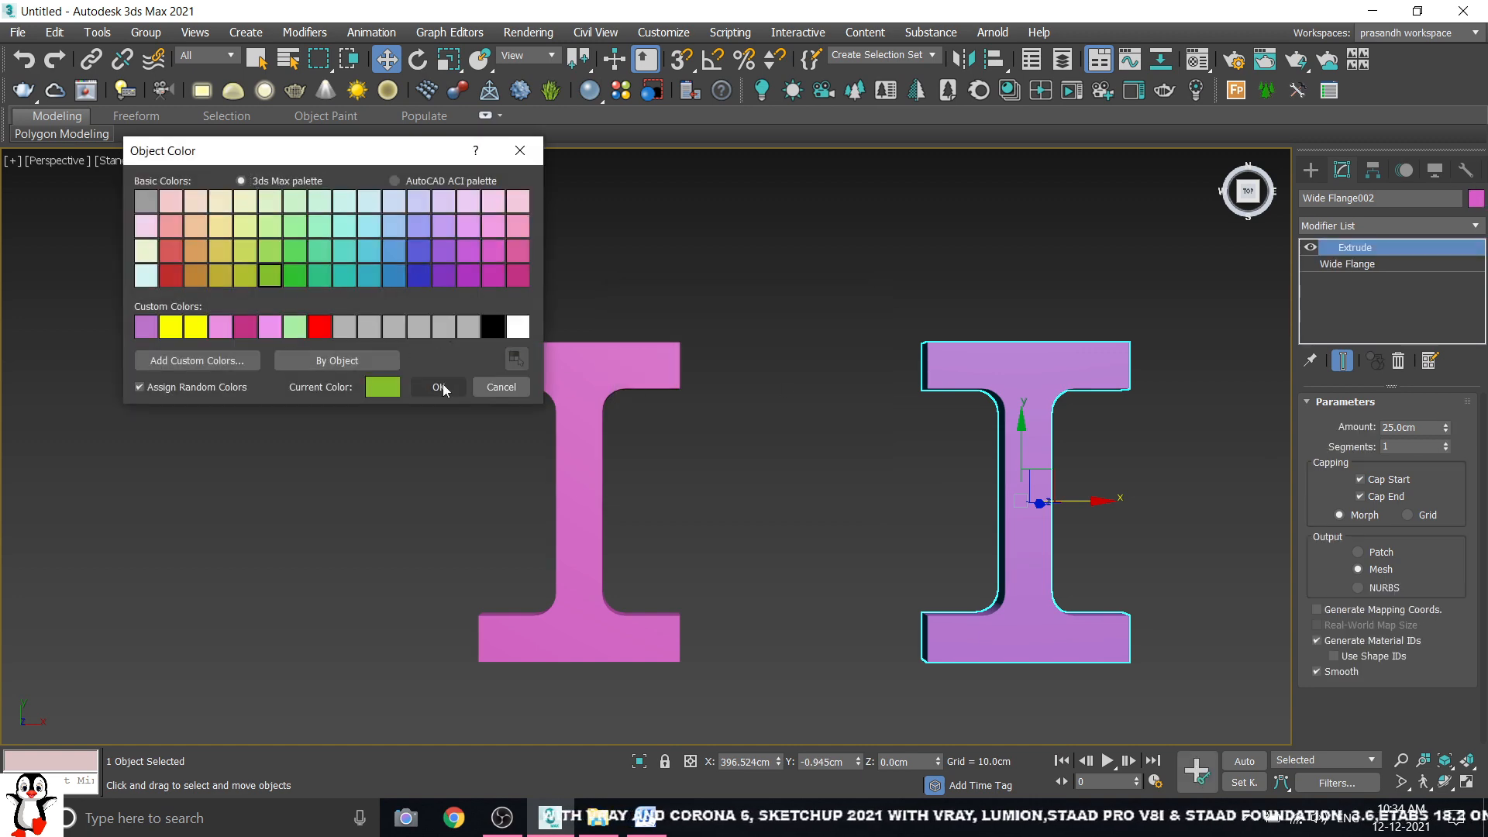
{"action": "left_click", "coordinate": [437, 387]}
{"action": "left_click", "coordinate": [808, 282]}
{"action": "mouse_move", "coordinate": [808, 283]}
{"action": "middle_mouse_down"}
{"action": "mouse_move", "coordinate": [884, 279]}
{"action": "mouse_move", "coordinate": [820, 275]}
{"action": "middle_mouse_up"}
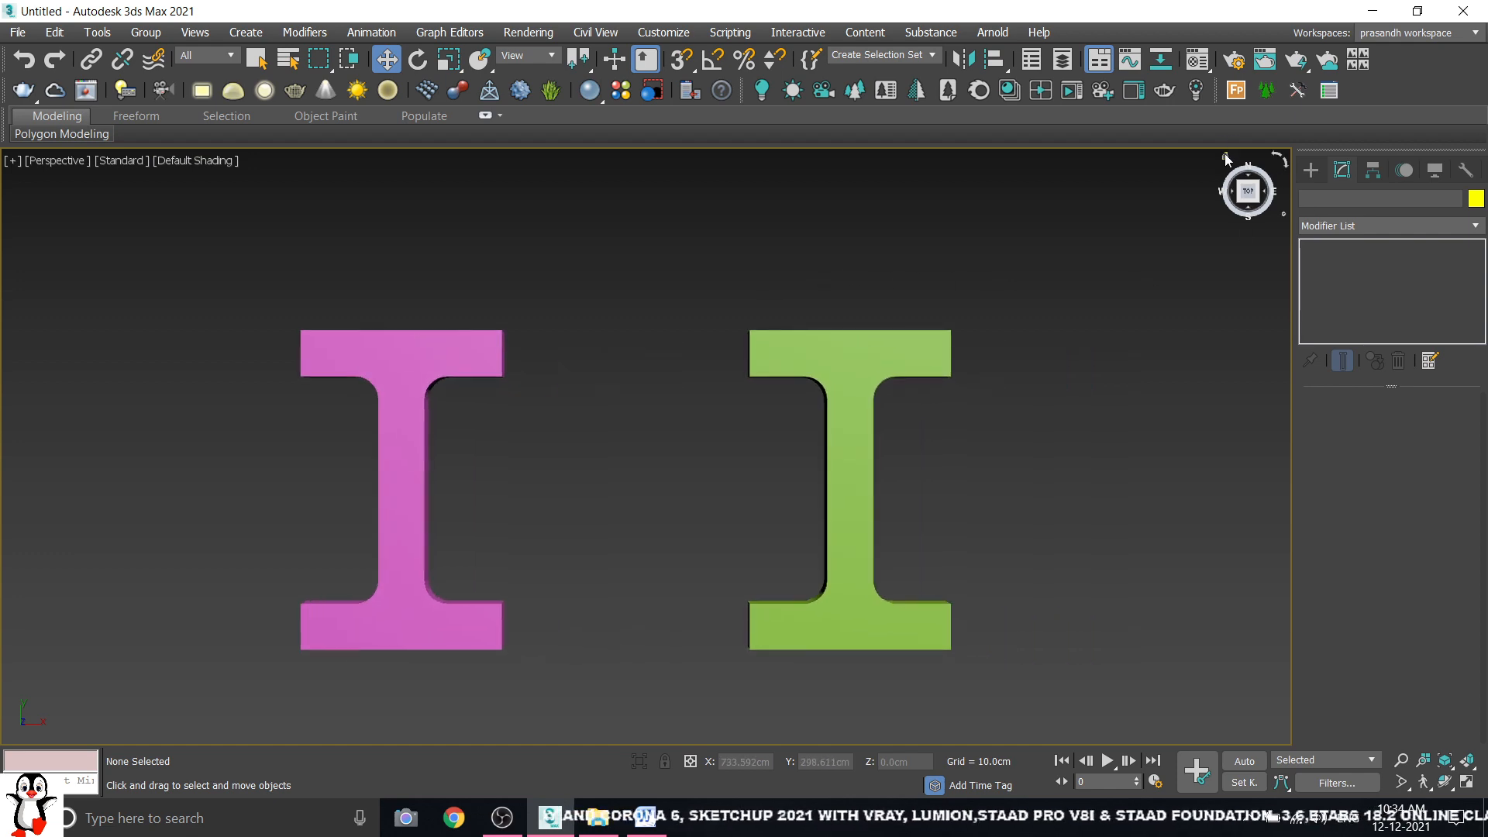
- Return to the home perspective view and delete both extruded wide flange objects
{"action": "left_click", "coordinate": [1225, 156]}
{"action": "key", "text": "z"}
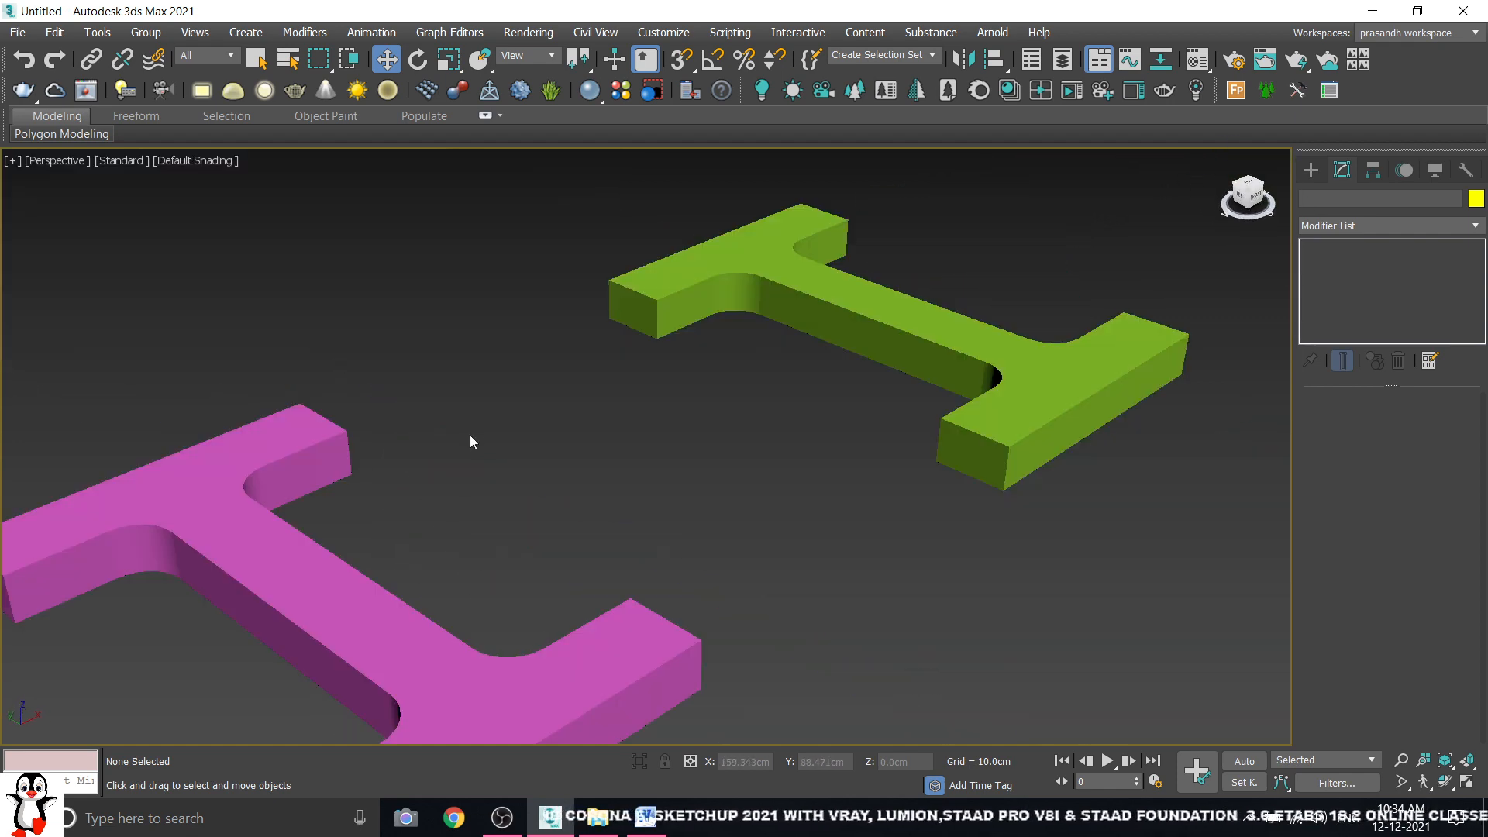
{"action": "scroll", "coordinate": [554, 413], "scroll_direction": "down", "scroll_amount": 5}
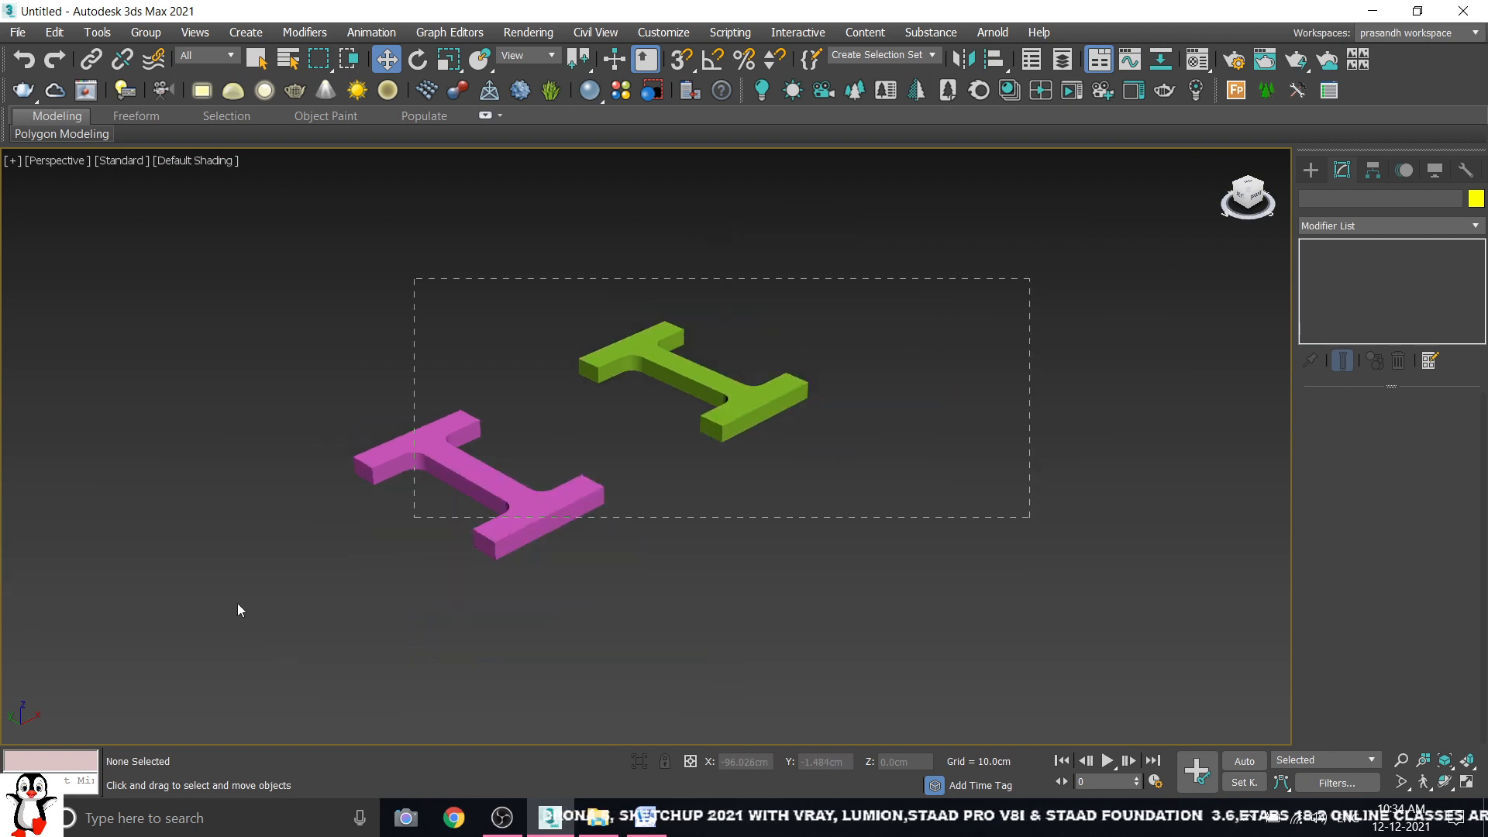
{"action": "left_click_drag", "start_coordinate": [238, 610], "coordinate": [201, 631]}
{"action": "key", "text": "Delete"}
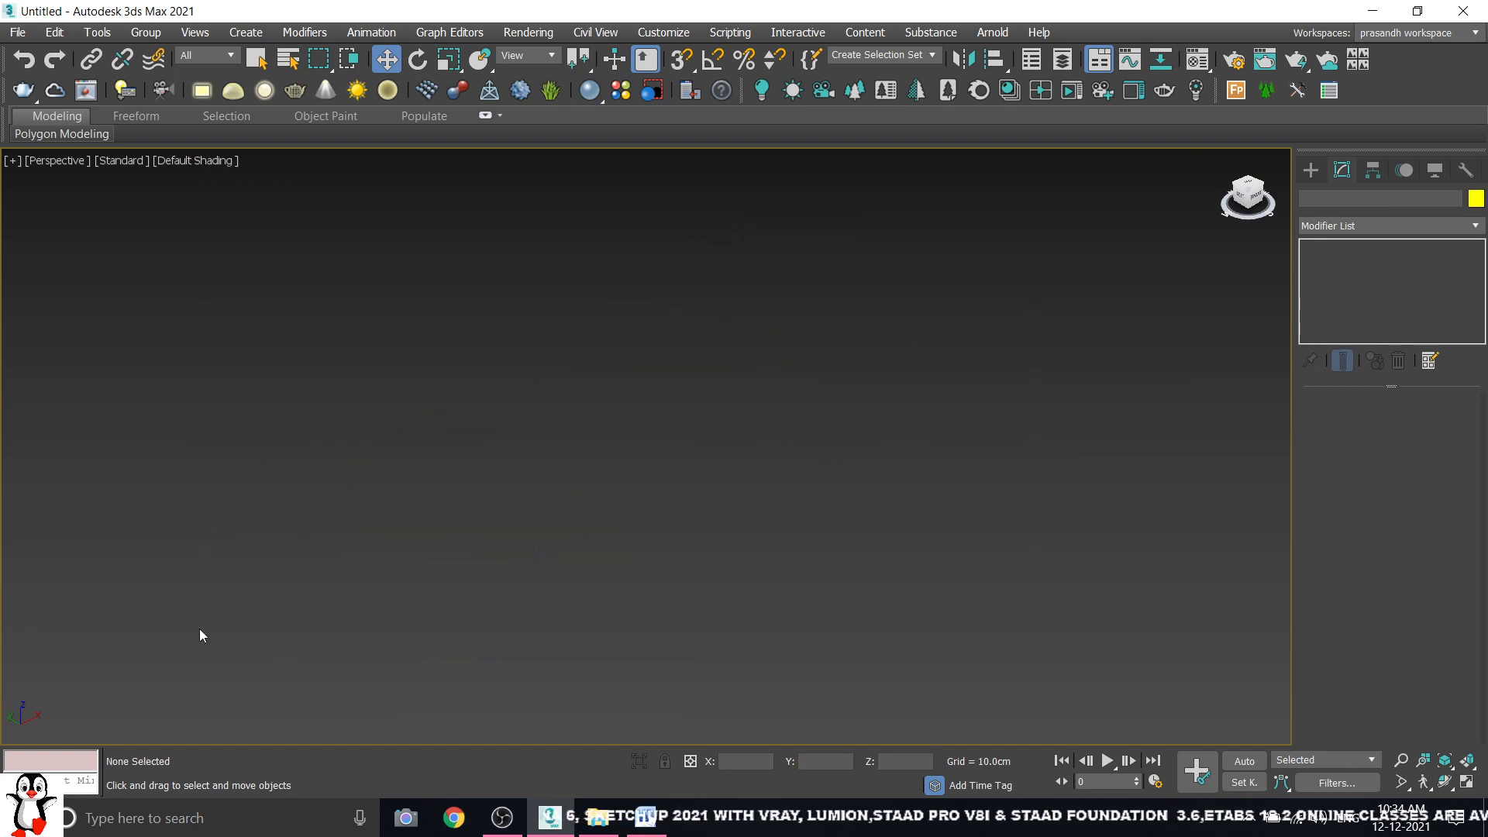